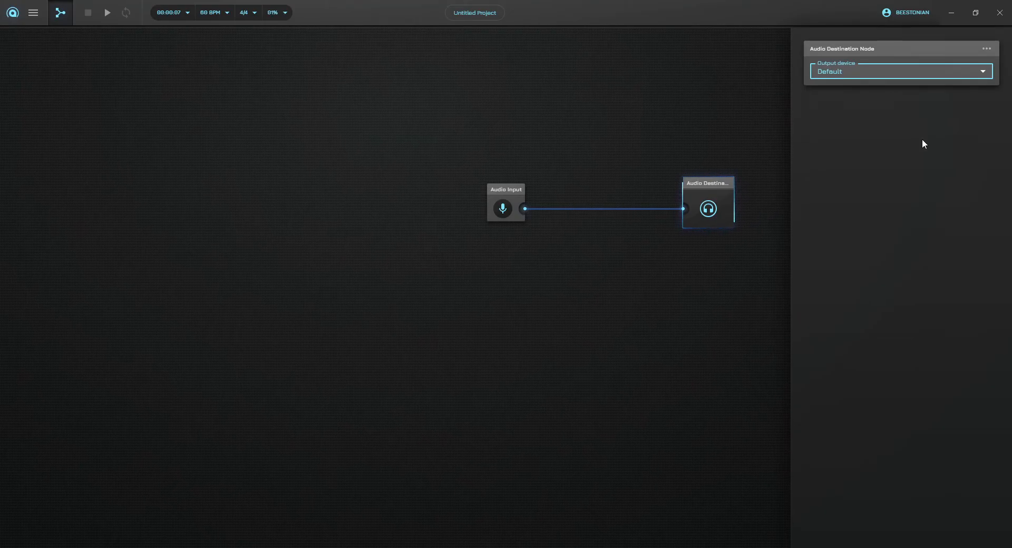
Step: Check the Audio Input node's device settings and close them without making changes
{"action": "left_click", "coordinate": [712, 145]}
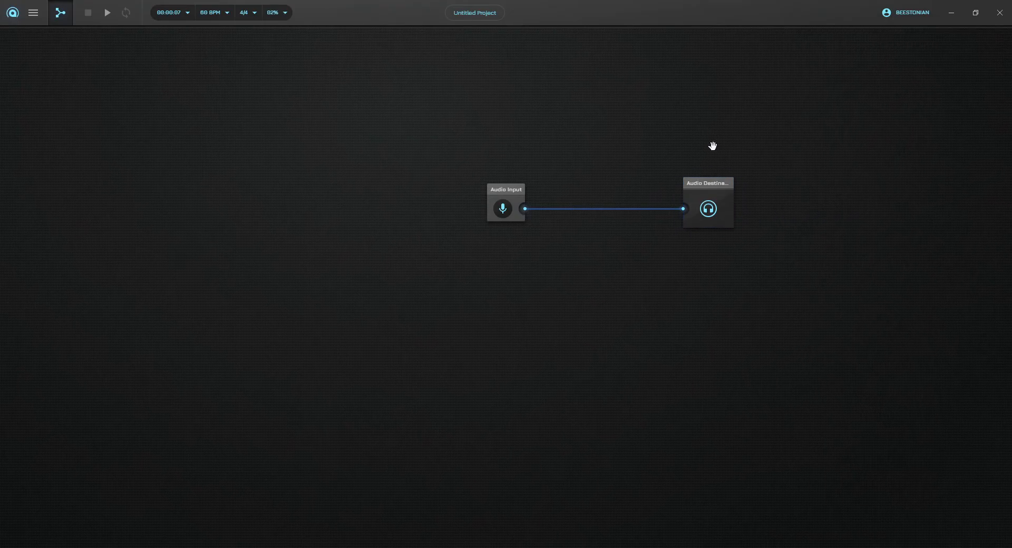
{"action": "left_click", "coordinate": [522, 190]}
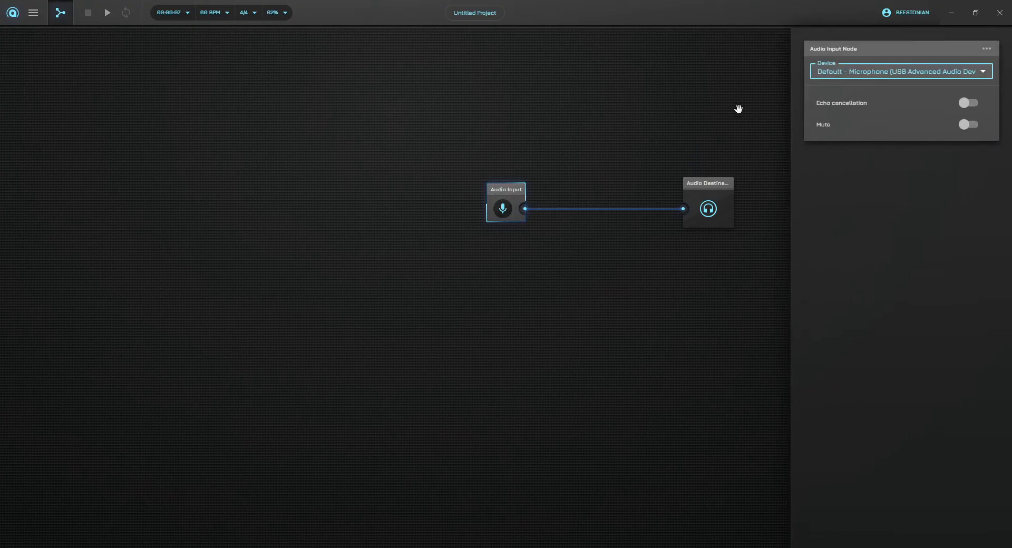
{"action": "left_click", "coordinate": [631, 132]}
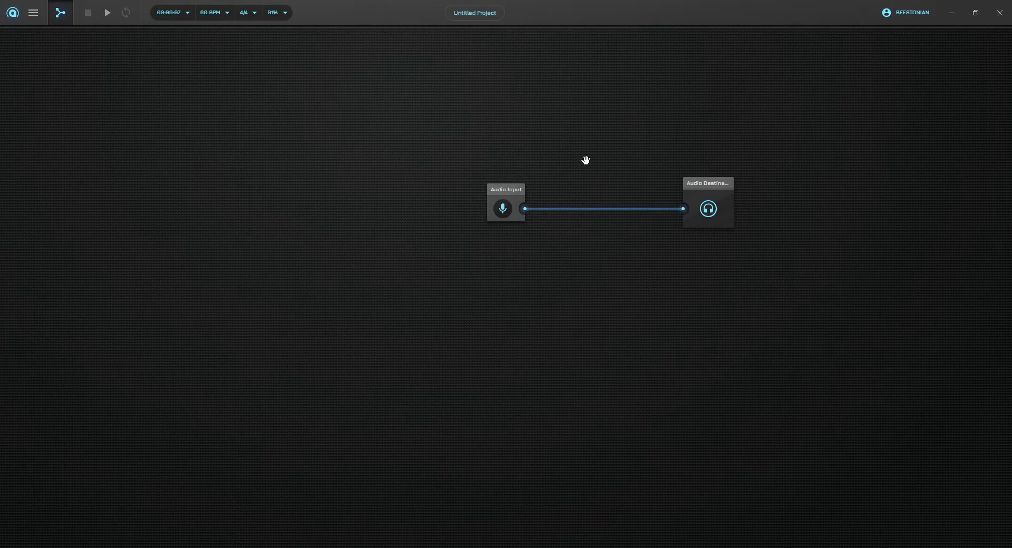
Step: Move the Audio Input node away from Audio Destination and insert a Gain node into the connection between them
{"action": "left_click_drag", "start_coordinate": [512, 193], "coordinate": [394, 185]}
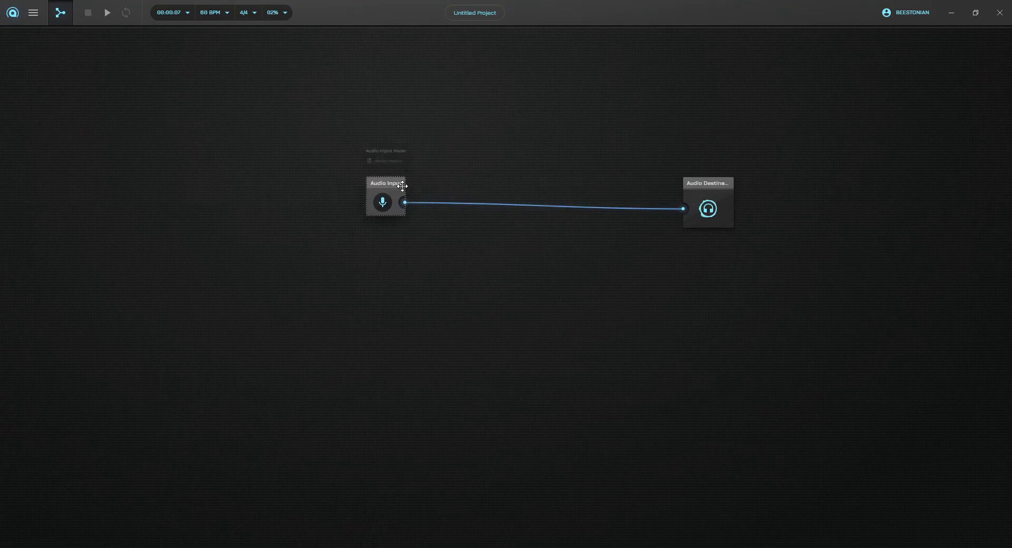
{"action": "double_click", "coordinate": [542, 172]}
{"action": "type", "text": "gain"}
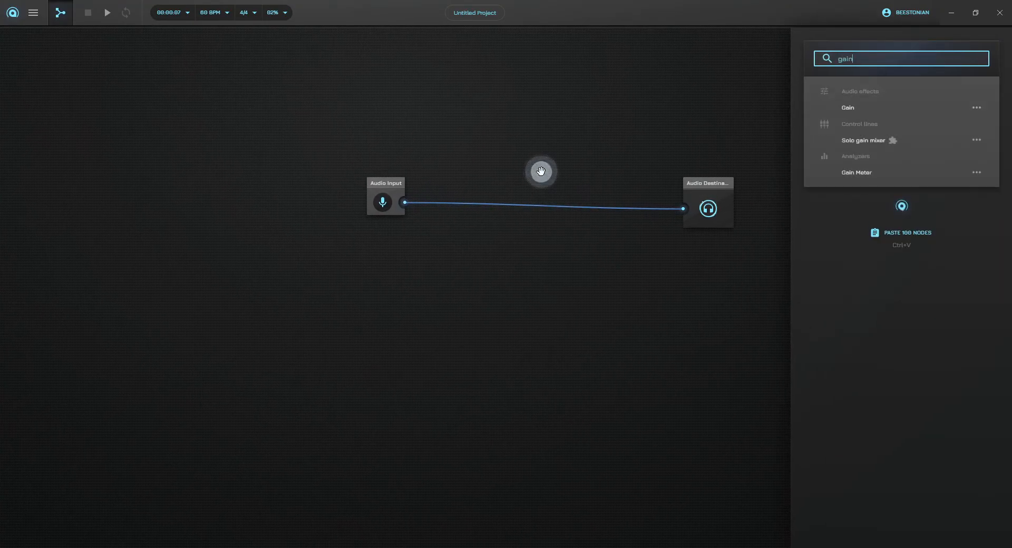
{"action": "left_click", "coordinate": [892, 107]}
{"action": "left_click_drag", "start_coordinate": [533, 165], "coordinate": [537, 204]}
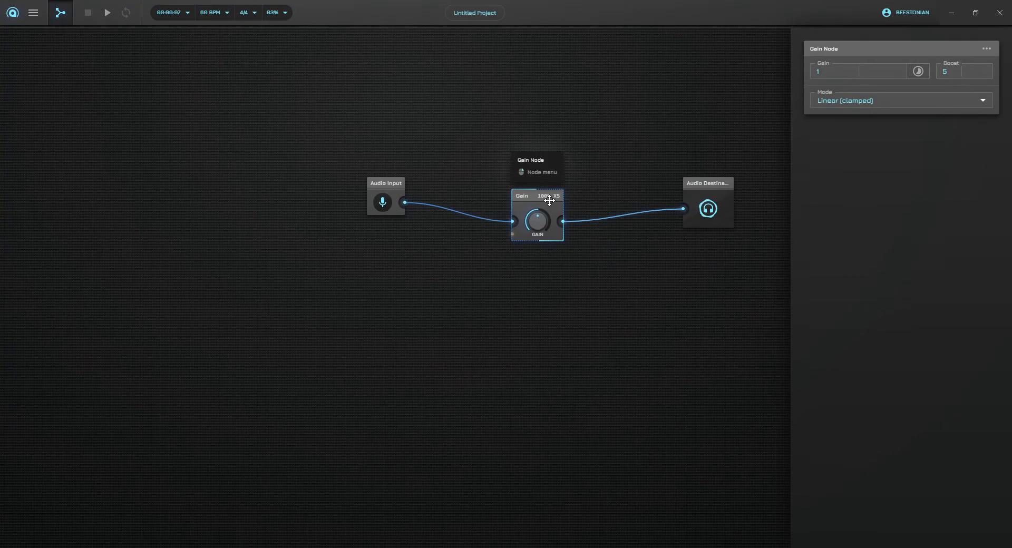
{"action": "left_click_drag", "start_coordinate": [549, 200], "coordinate": [627, 234]}
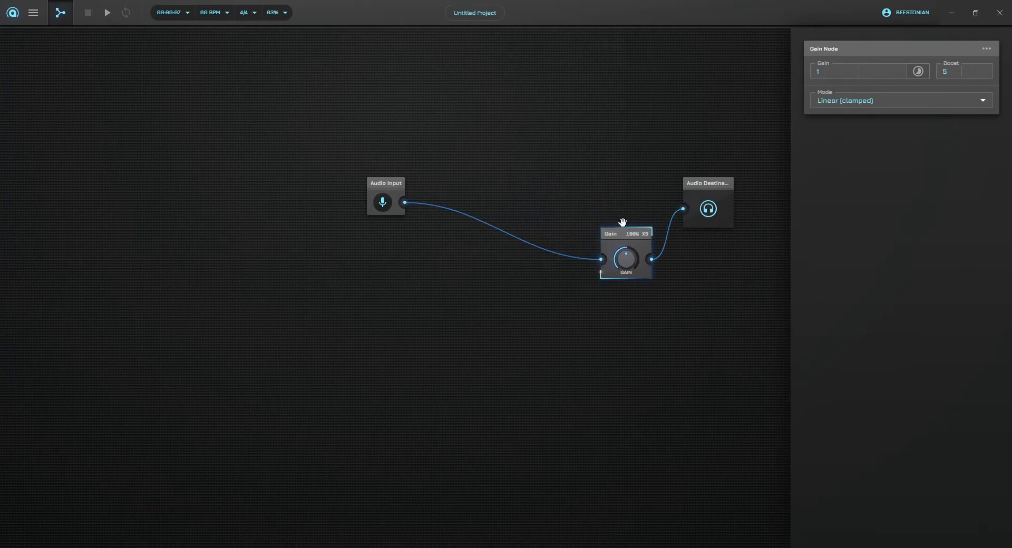
{"action": "left_click", "coordinate": [606, 180]}
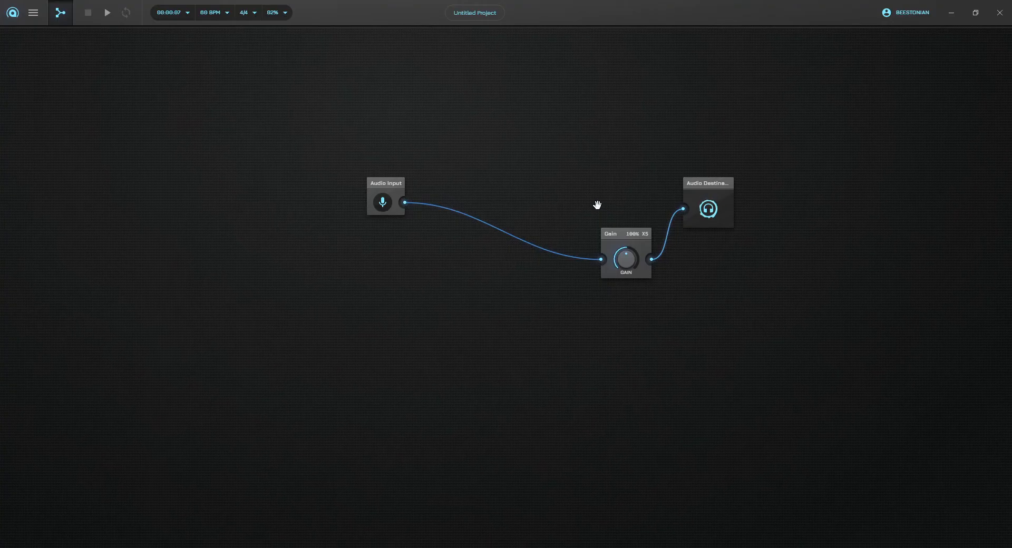
Step: Arrange the Audio Input, Gain and Audio Destination nodes side by side in a compact row
{"action": "left_click_drag", "start_coordinate": [386, 183], "coordinate": [500, 234]}
{"action": "left_click_drag", "start_coordinate": [643, 237], "coordinate": [592, 232]}
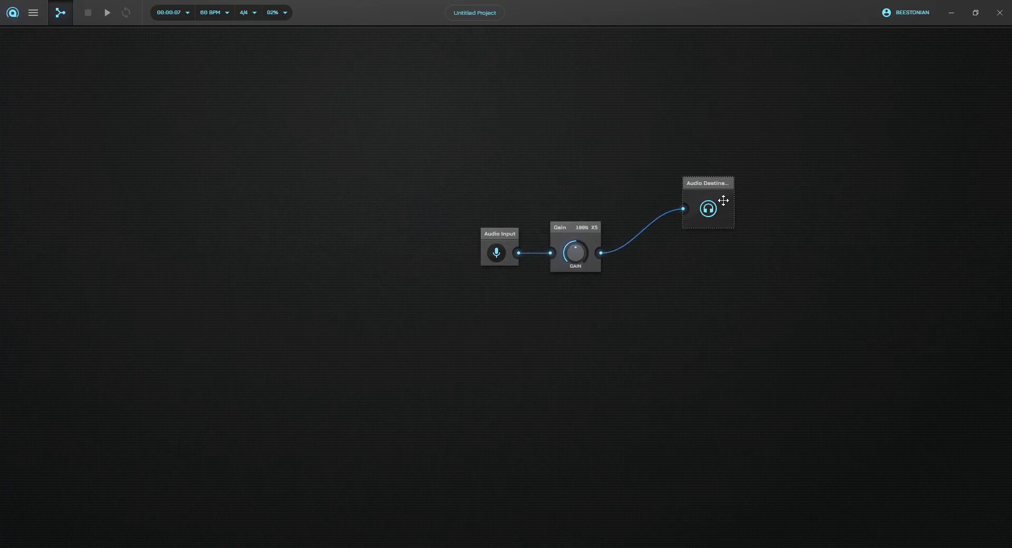
{"action": "left_click_drag", "start_coordinate": [726, 190], "coordinate": [746, 248]}
{"action": "left_click_drag", "start_coordinate": [576, 229], "coordinate": [669, 241]}
{"action": "left_click_drag", "start_coordinate": [499, 234], "coordinate": [609, 246]}
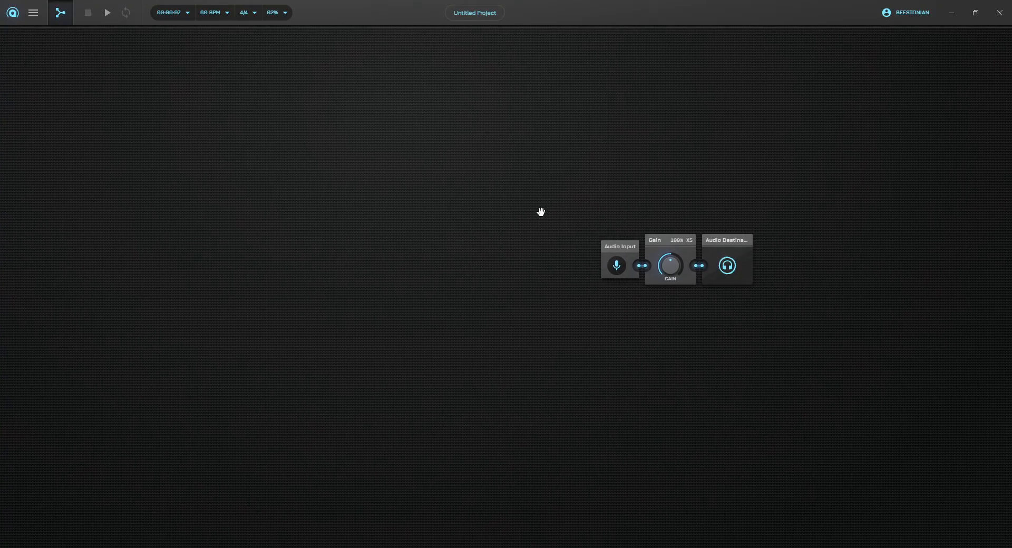
{"action": "left_click_drag", "start_coordinate": [560, 317], "coordinate": [799, 199]}
{"action": "left_click", "coordinate": [516, 185]}
Step: Add a MIDI Keyboard node above the audio chain and set its device to Virtual
{"action": "double_click", "coordinate": [387, 159]}
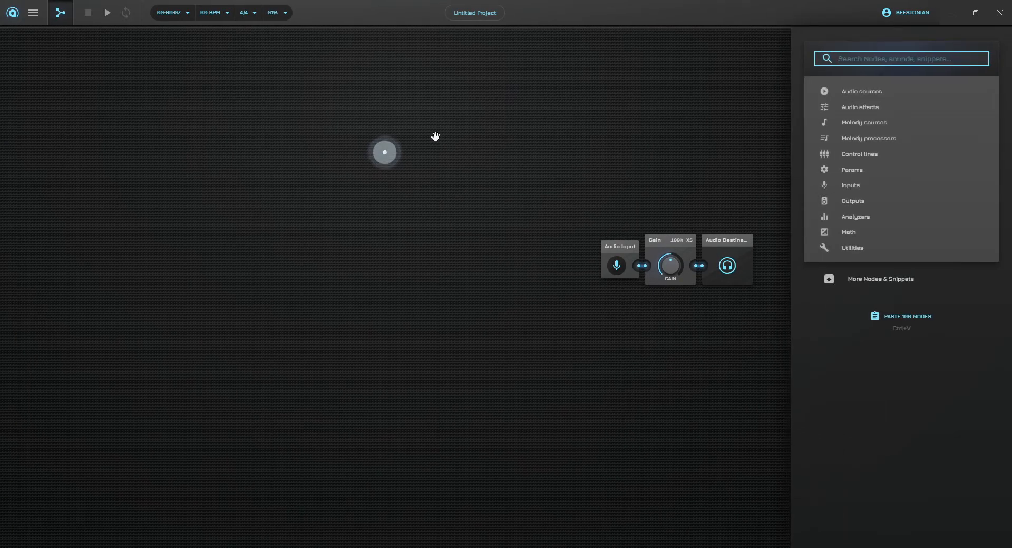
{"action": "type", "text": "key"}
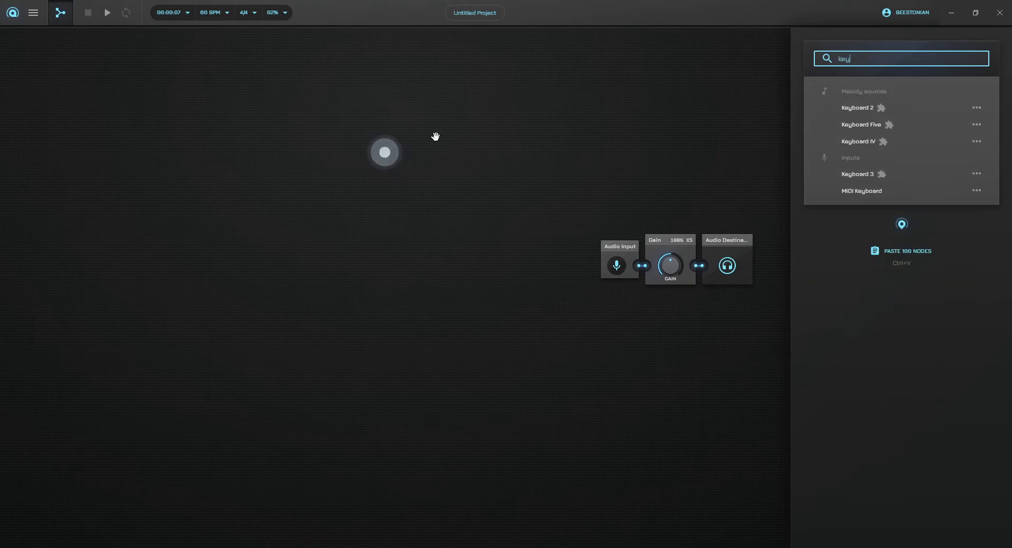
{"action": "left_click", "coordinate": [862, 191]}
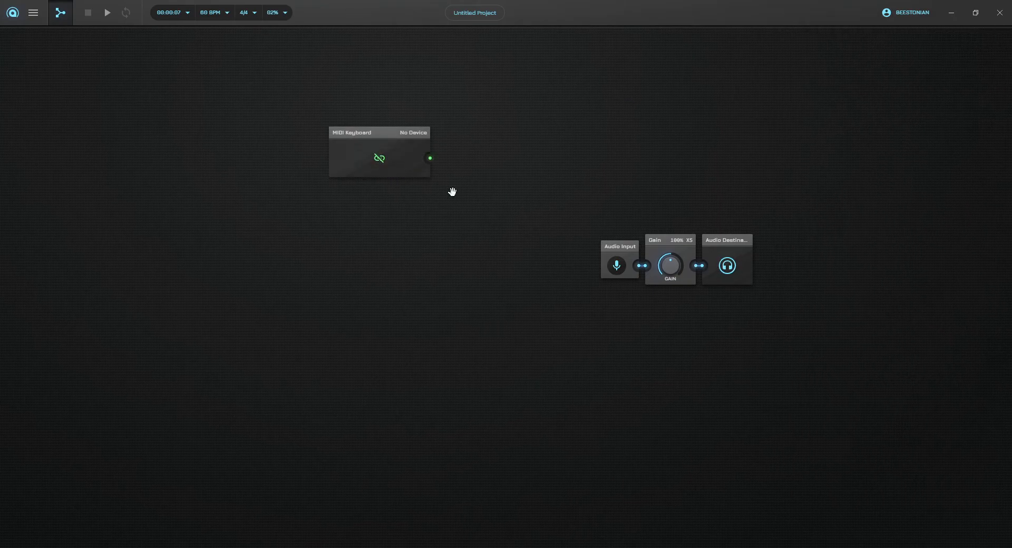
{"action": "left_click", "coordinate": [376, 165]}
{"action": "left_click", "coordinate": [907, 72]}
{"action": "left_click", "coordinate": [847, 97]}
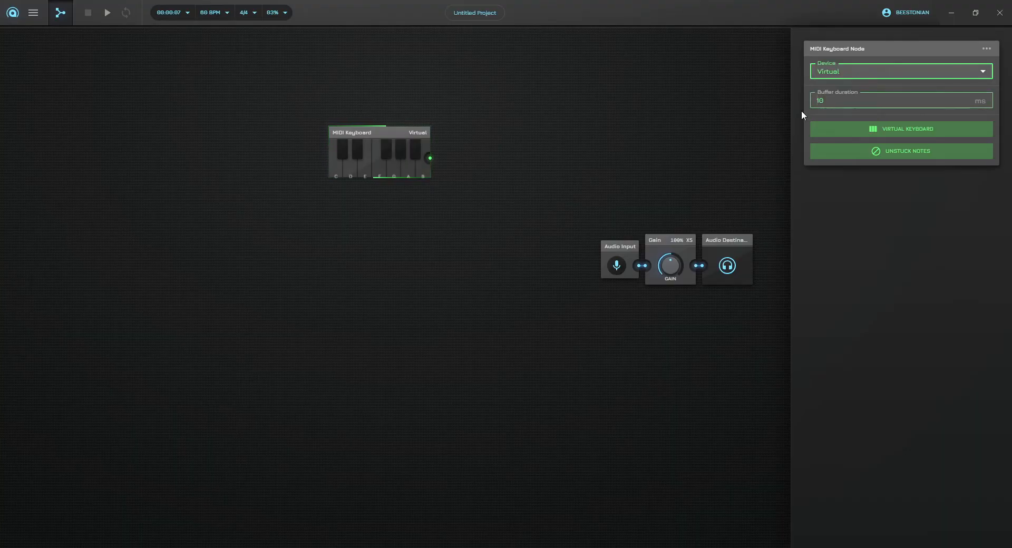
{"action": "left_click", "coordinate": [696, 129]}
Step: Lower the MIDI Keyboard node and shift the Audio Input and Gain nodes together away from Audio Destination
{"action": "left_click_drag", "start_coordinate": [375, 163], "coordinate": [357, 239]}
{"action": "left_click_drag", "start_coordinate": [491, 167], "coordinate": [428, 138]}
{"action": "left_click_drag", "start_coordinate": [487, 276], "coordinate": [621, 196]}
{"action": "left_click_drag", "start_coordinate": [582, 229], "coordinate": [499, 293]}
Step: Try to connect the MIDI Keyboard output directly to the Audio Destination input
{"action": "left_click_drag", "start_coordinate": [348, 204], "coordinate": [639, 236]}
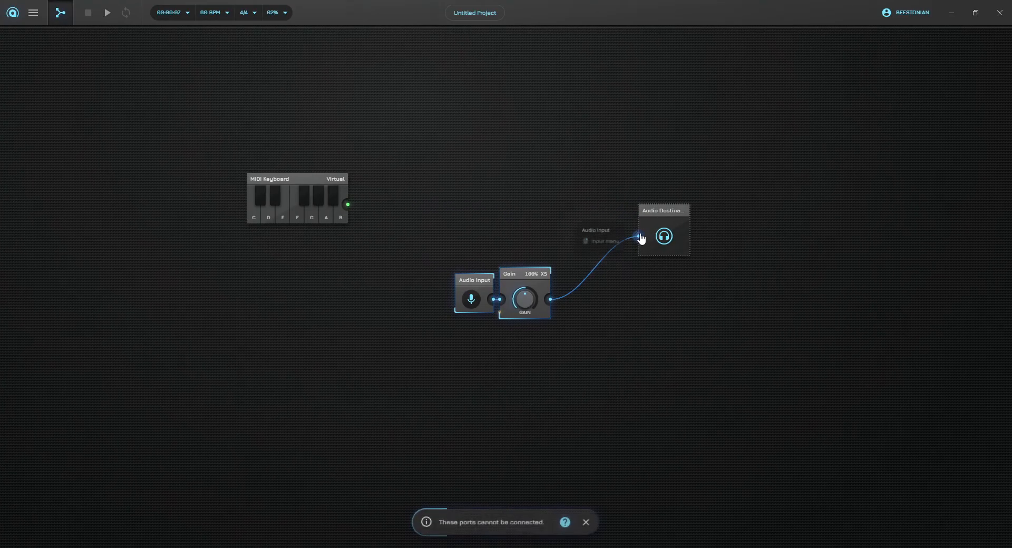
{"action": "left_click_drag", "start_coordinate": [349, 206], "coordinate": [623, 194]}
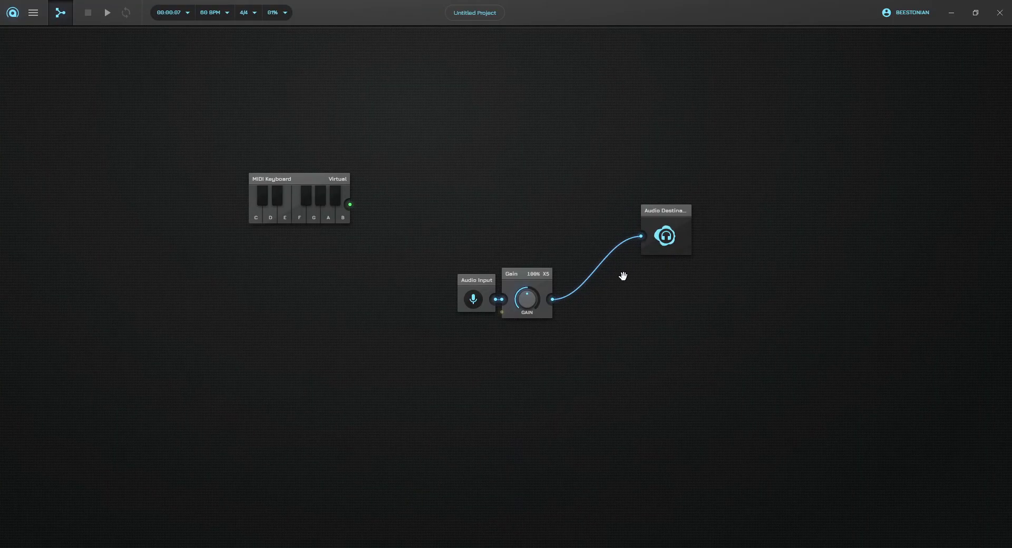
Step: Make room beside the MIDI Keyboard, add an Oscillator Synth node there and connect the keyboard output to it
{"action": "left_click_drag", "start_coordinate": [507, 271], "coordinate": [431, 282]}
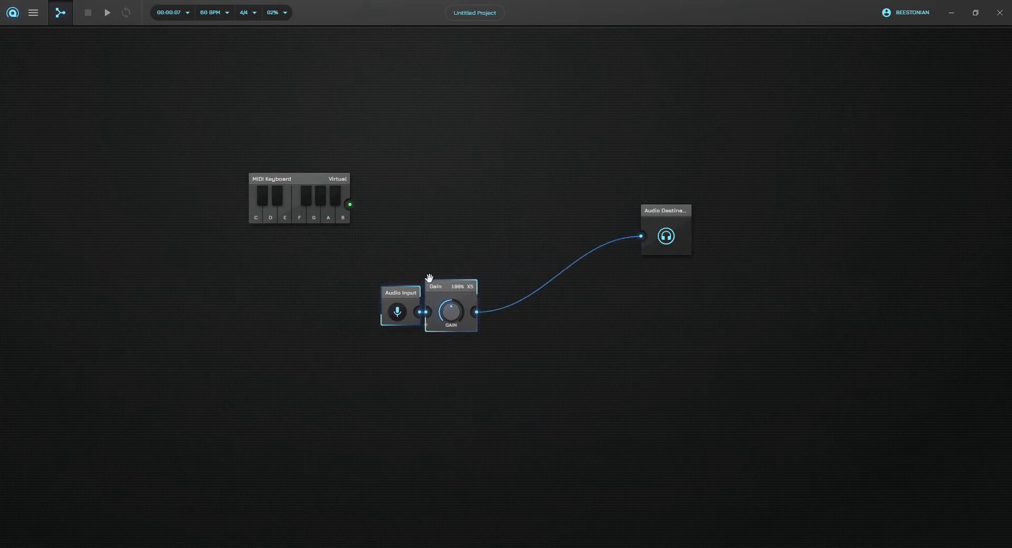
{"action": "left_click_drag", "start_coordinate": [351, 206], "coordinate": [476, 163]}
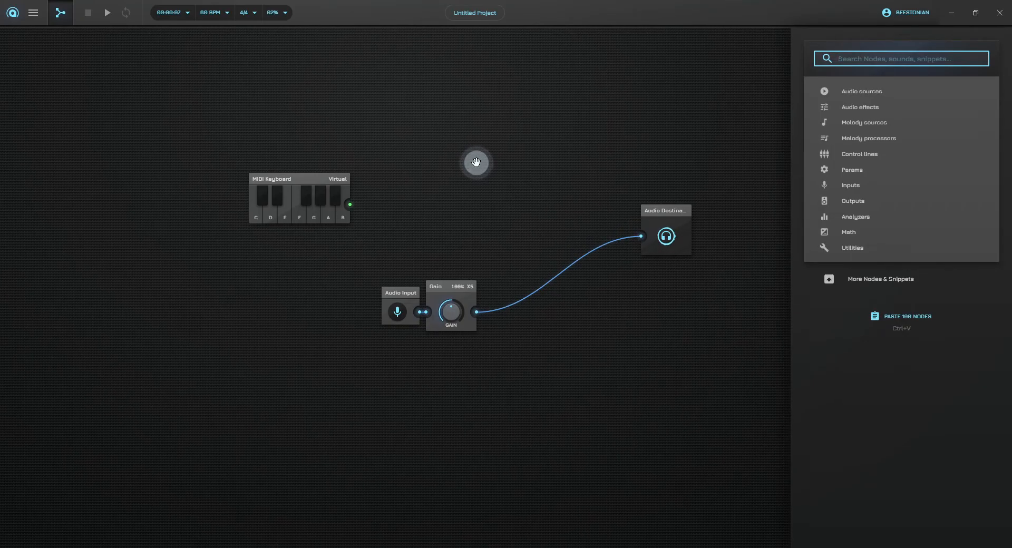
{"action": "type", "text": "dscilla"}
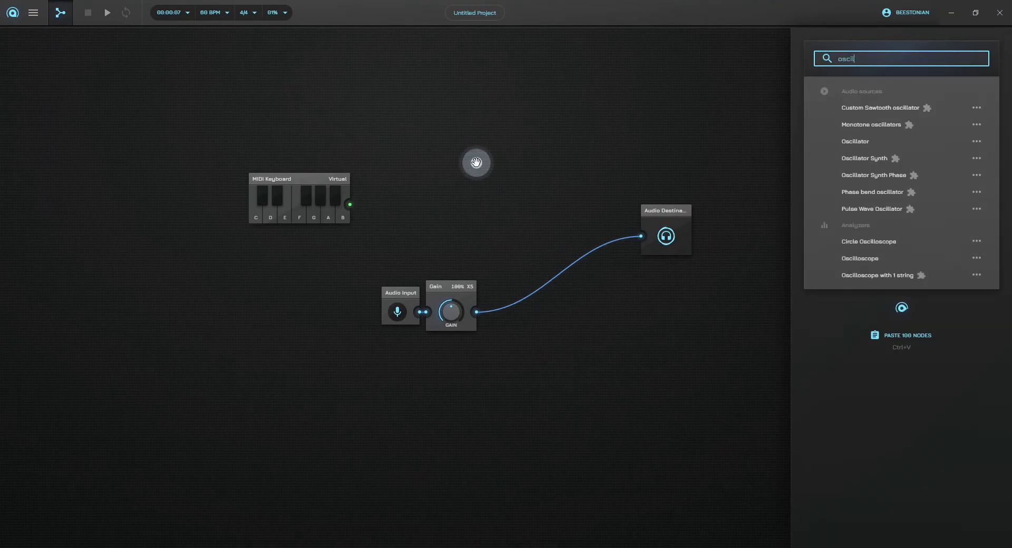
{"action": "left_click", "coordinate": [878, 160]}
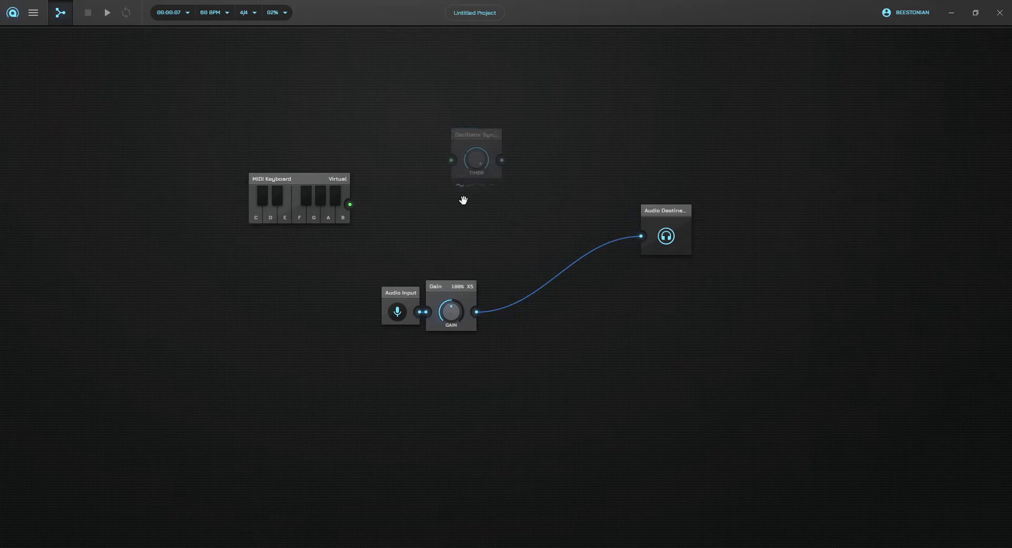
{"action": "left_click_drag", "start_coordinate": [350, 204], "coordinate": [566, 172]}
Step: Insert a math Add node that combines the Oscillator Synth and Gain outputs and feeds the Audio Destination
{"action": "type", "text": "add"}
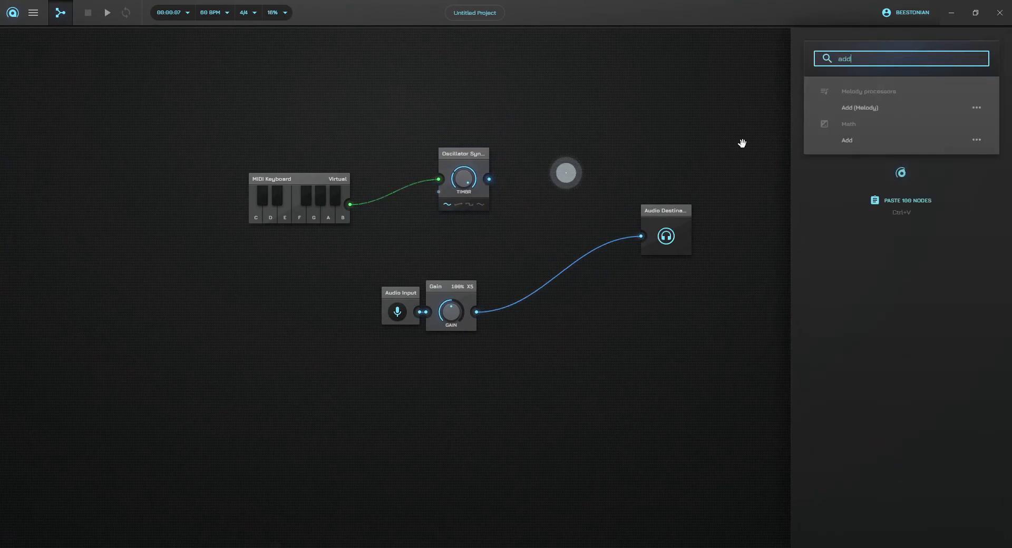
{"action": "left_click", "coordinate": [859, 139]}
{"action": "left_click", "coordinate": [559, 173]}
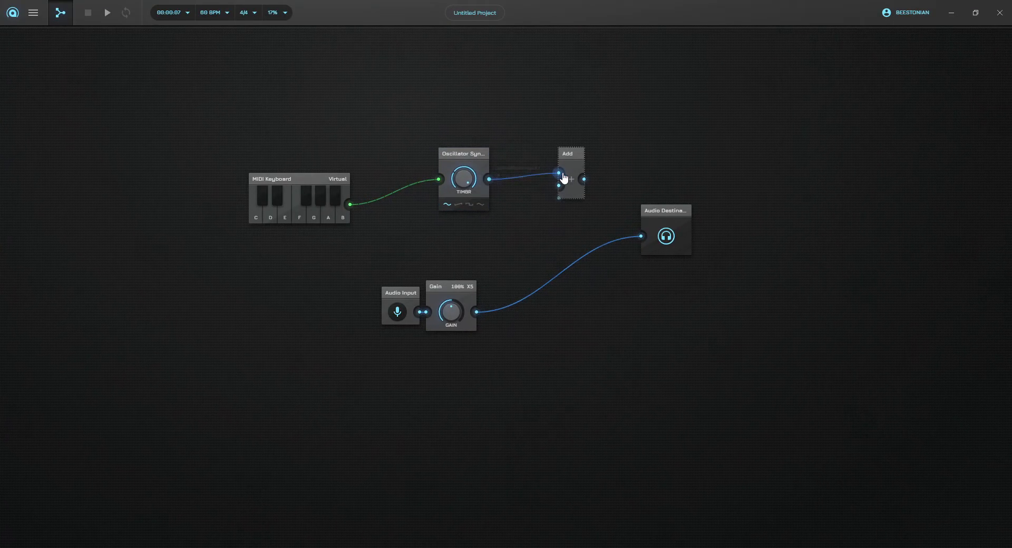
{"action": "left_click", "coordinate": [559, 185]}
{"action": "left_click", "coordinate": [584, 179]}
{"action": "left_click", "coordinate": [641, 236]}
Step: Spread out the Add and Audio Destination nodes, placing Add lower between the Gain node and the destination
{"action": "left_click_drag", "start_coordinate": [576, 154], "coordinate": [582, 204]}
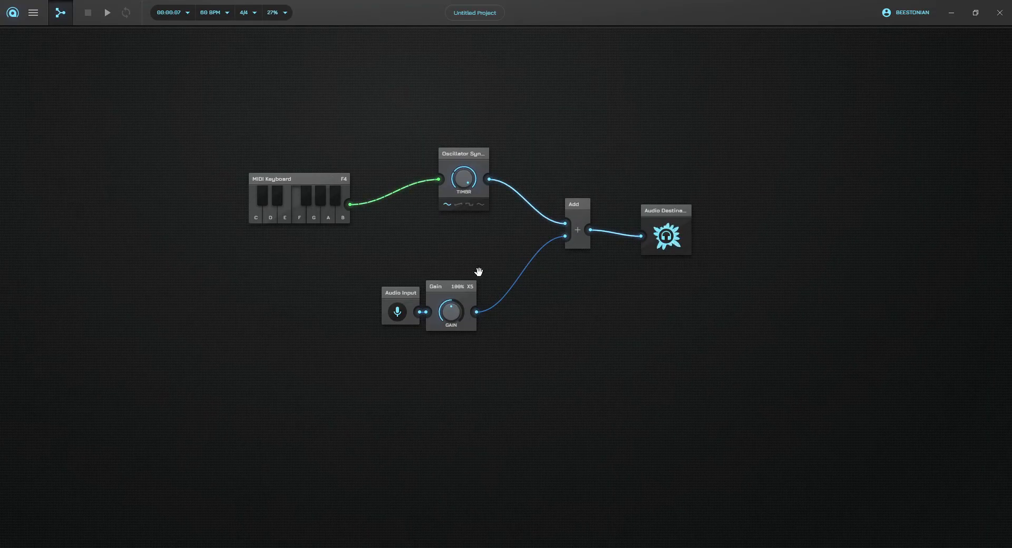
{"action": "left_click_drag", "start_coordinate": [662, 213], "coordinate": [738, 231]}
{"action": "left_click_drag", "start_coordinate": [581, 203], "coordinate": [593, 259]}
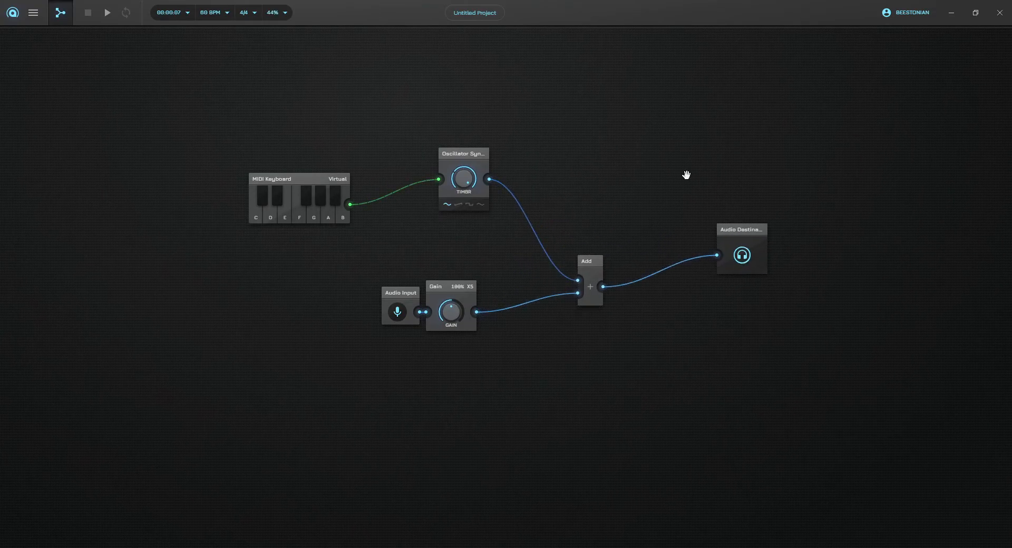
Step: Duplicate the Audio Destination node above the original and set the copy's output device to the BLE_ATH-M50xBT Bluetooth headphones
{"action": "left_click", "coordinate": [734, 236]}
{"action": "key", "text": "ctrl+d"}
{"action": "left_click", "coordinate": [768, 153]}
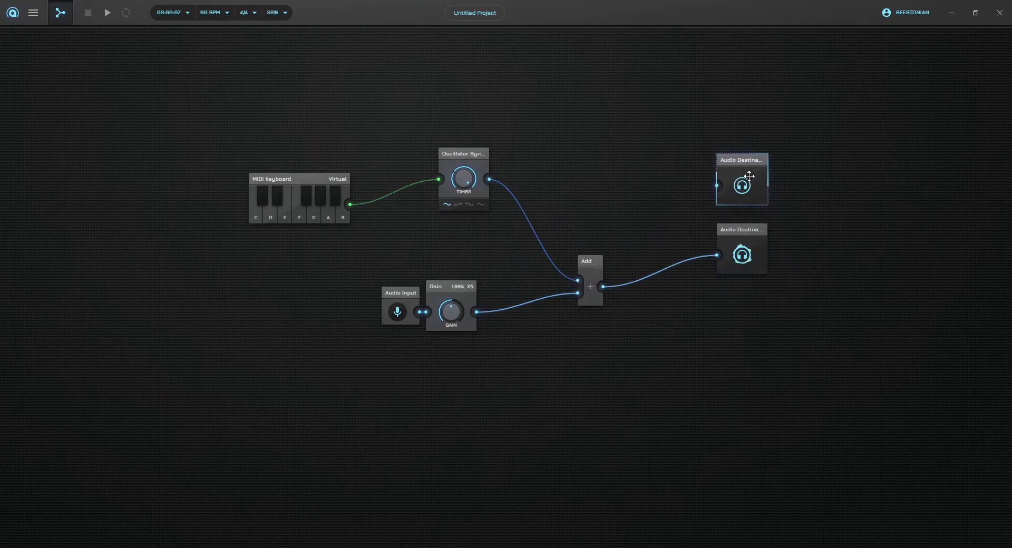
{"action": "double_click", "coordinate": [748, 176]}
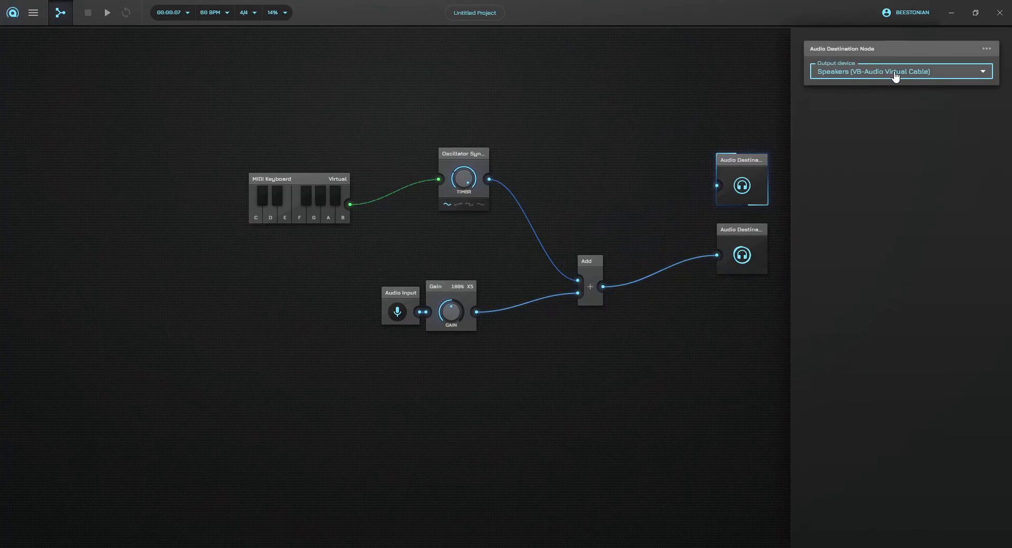
{"action": "left_click", "coordinate": [902, 120]}
{"action": "left_click", "coordinate": [727, 133]}
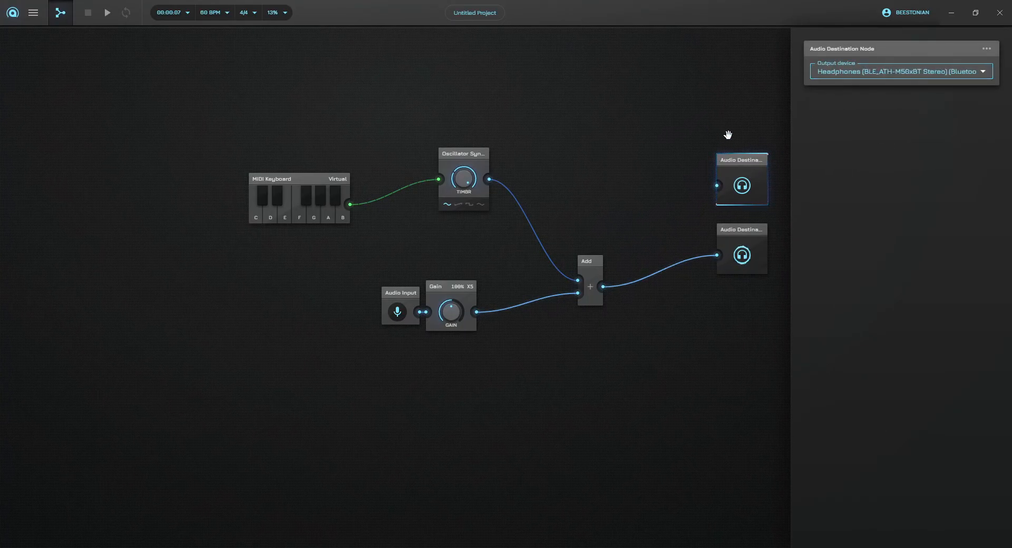
Step: Connect the Oscillator Synth output to the upper Audio Destination and move both destination nodes farther from the other nodes
{"action": "left_click_drag", "start_coordinate": [490, 180], "coordinate": [717, 186]}
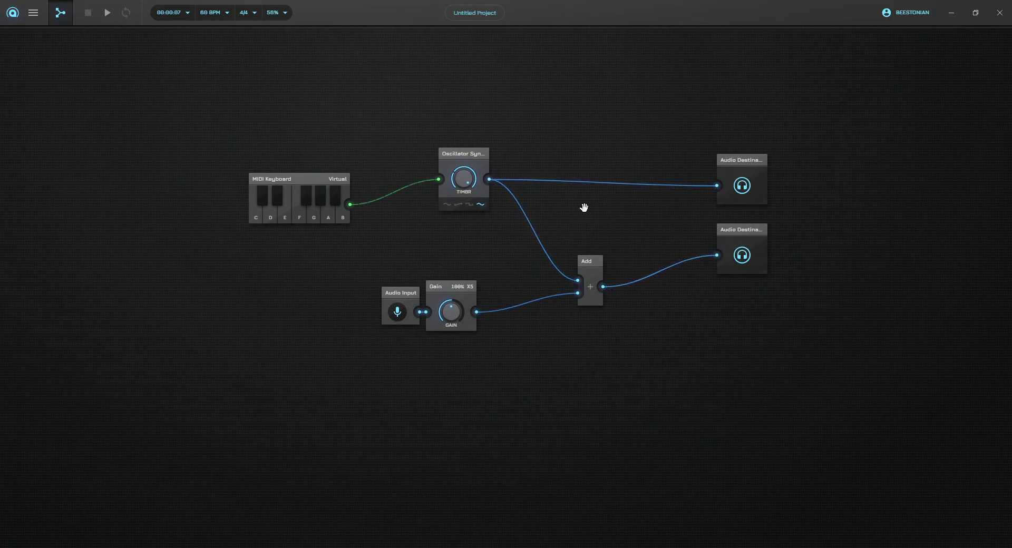
{"action": "left_click_drag", "start_coordinate": [761, 235], "coordinate": [787, 247]}
{"action": "left_click_drag", "start_coordinate": [753, 173], "coordinate": [797, 160]}
{"action": "left_click_drag", "start_coordinate": [783, 270], "coordinate": [815, 269]}
Step: Add a Compressor node and insert it into the connection between the Oscillator Synth and the Add node
{"action": "left_click", "coordinate": [679, 218]}
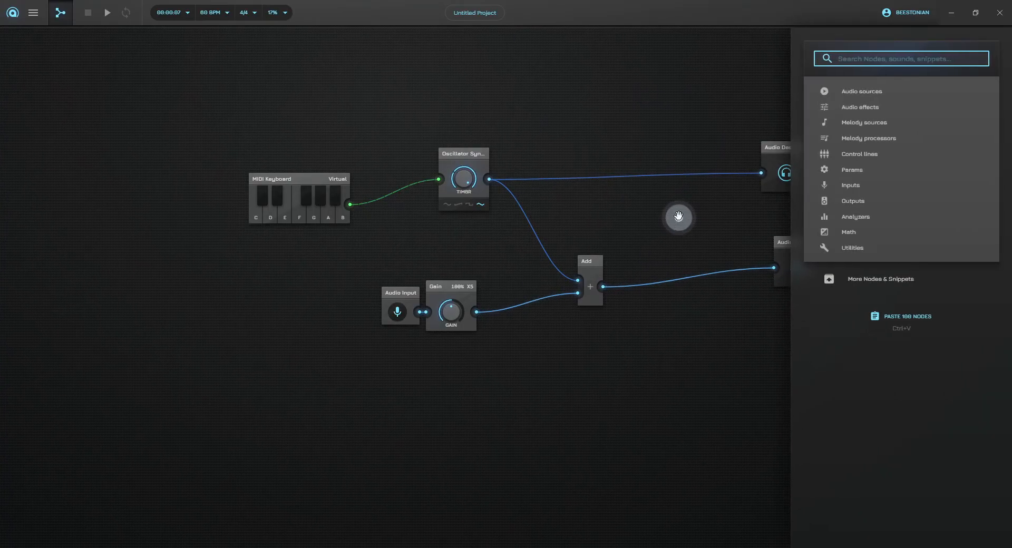
{"action": "type", "text": "compr"}
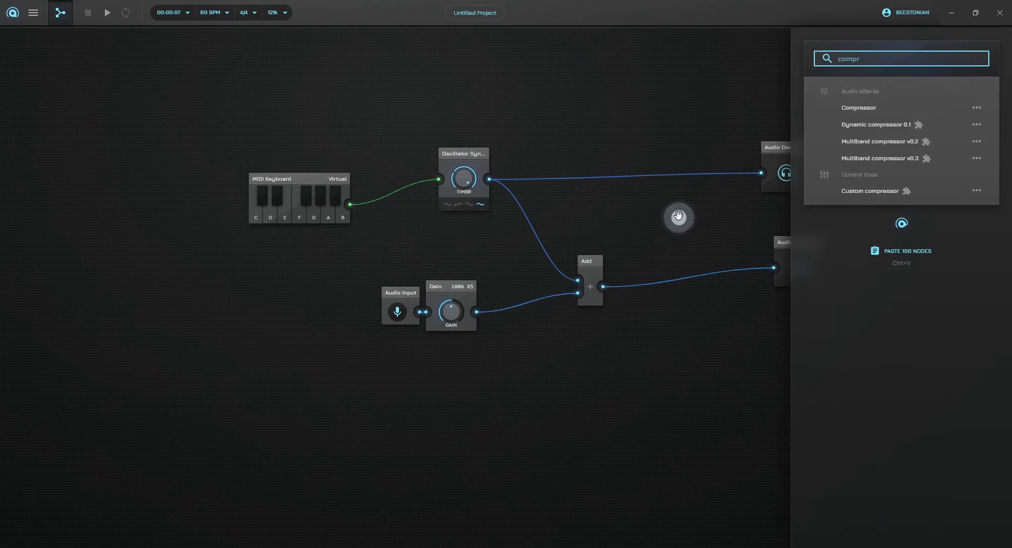
{"action": "left_click", "coordinate": [860, 108]}
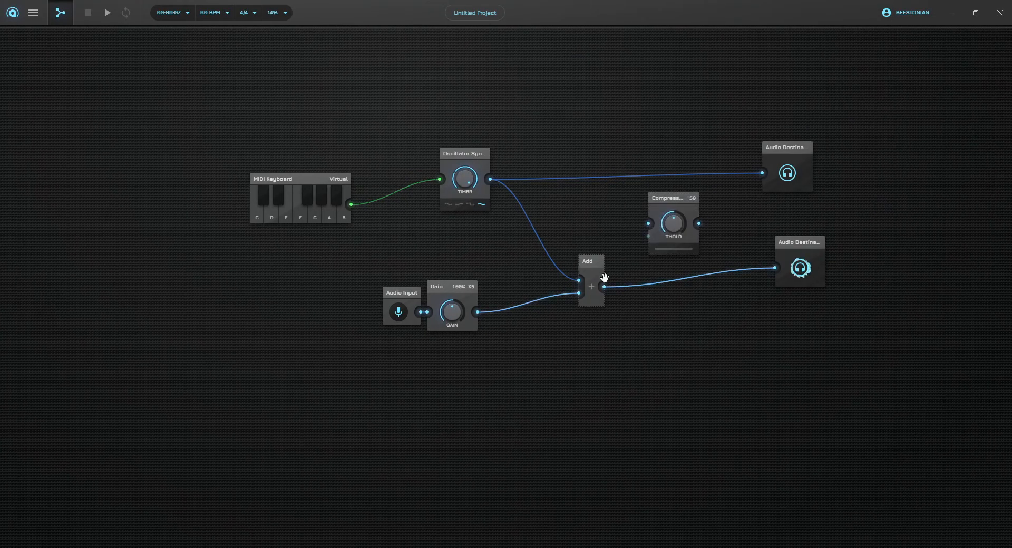
{"action": "left_click_drag", "start_coordinate": [600, 272], "coordinate": [701, 279]}
{"action": "left_click_drag", "start_coordinate": [672, 196], "coordinate": [628, 247]}
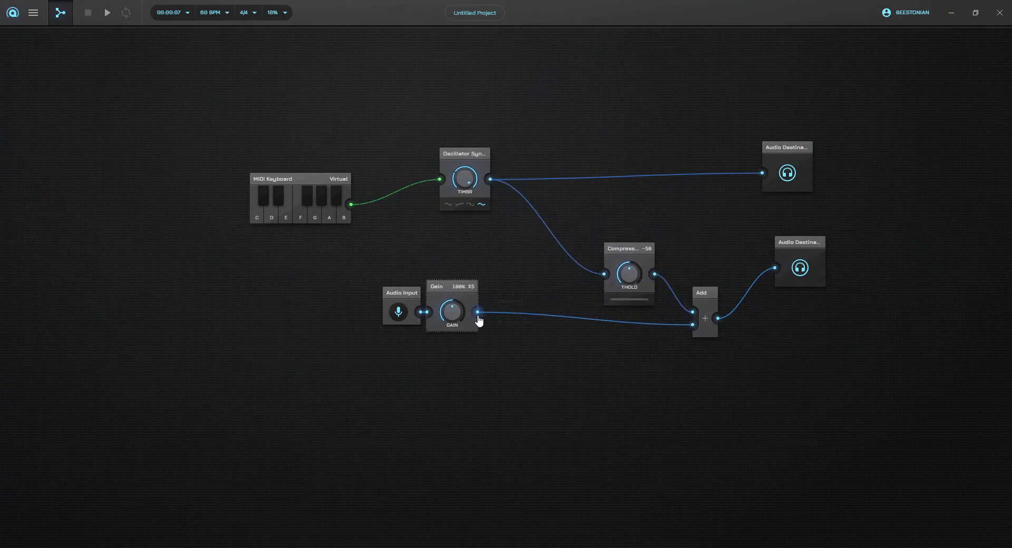
Step: Connect the Gain output to the Compressor's Sidechain input
{"action": "left_click_drag", "start_coordinate": [478, 313], "coordinate": [605, 288]}
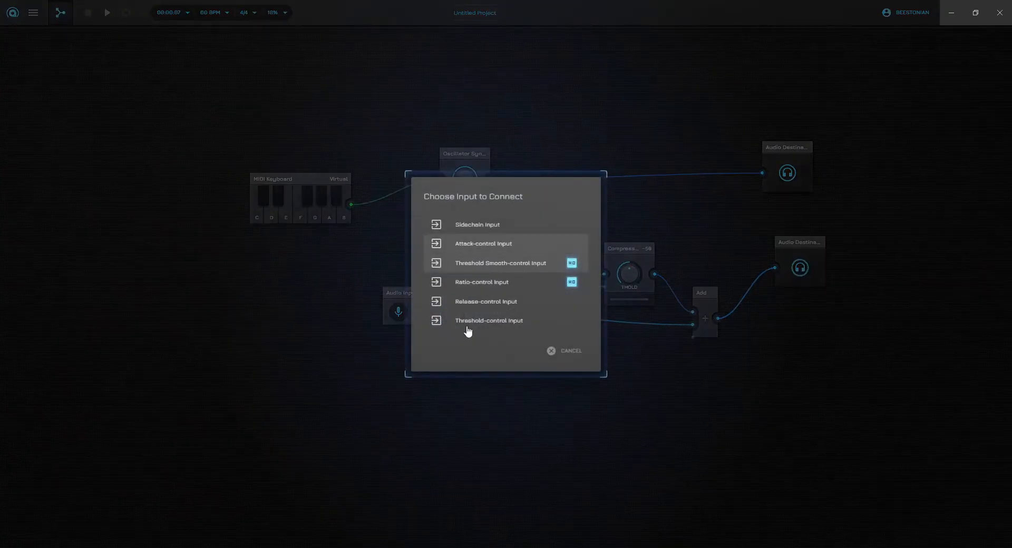
{"action": "left_click", "coordinate": [481, 232]}
{"action": "left_click_drag", "start_coordinate": [358, 351], "coordinate": [339, 342]}
Step: Switch the Oscillator Synth to its second waveform and feed the upper Audio Destination from the Compressor output
{"action": "left_click", "coordinate": [440, 195]}
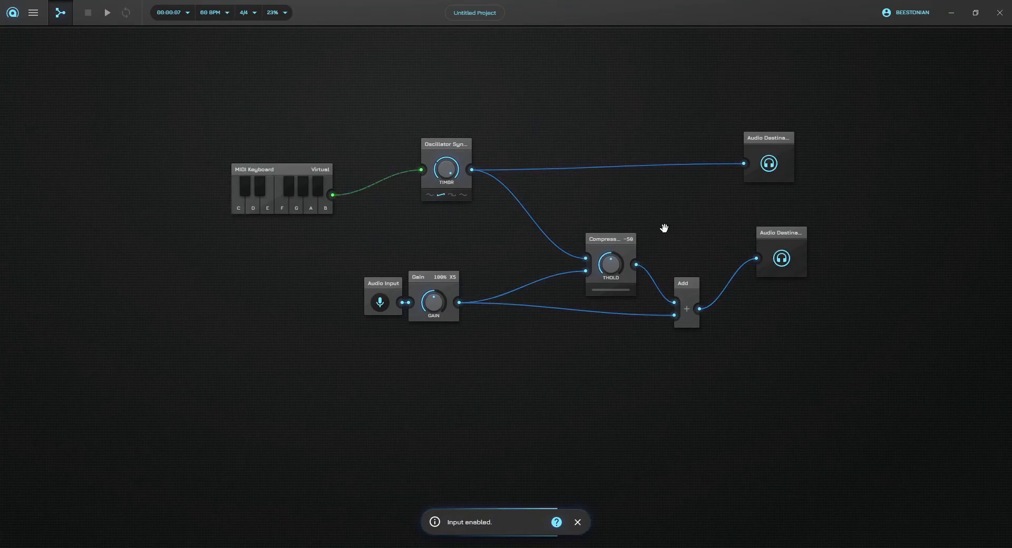
{"action": "left_click_drag", "start_coordinate": [635, 258], "coordinate": [743, 164]}
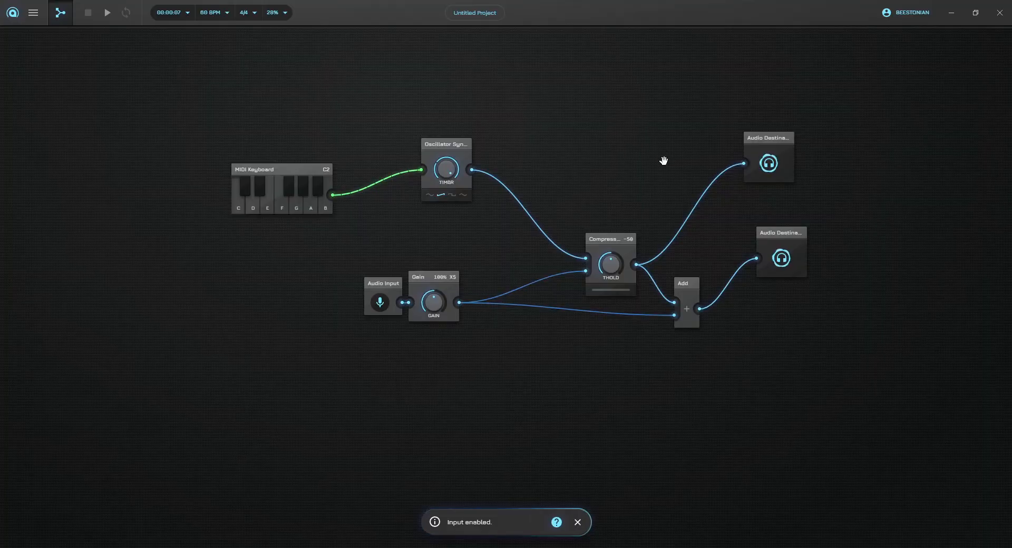
Step: Feed the upper Audio Destination directly from the Oscillator Synth output instead of the Compressor
{"action": "left_click_drag", "start_coordinate": [472, 170], "coordinate": [743, 164]}
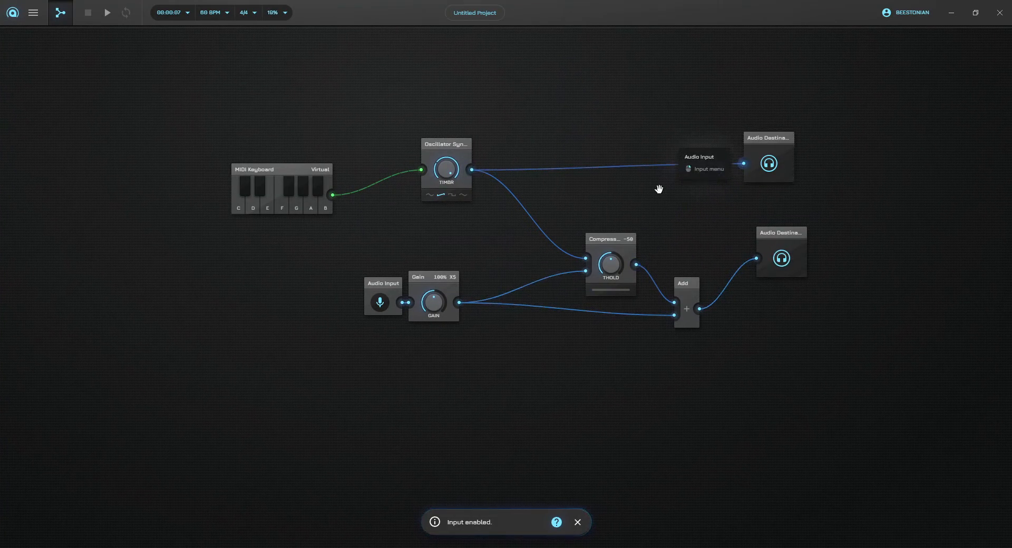
Step: Browse the node library's audio effects, melody processors and control-line nodes such as the LFO and envelopes
{"action": "double_click", "coordinate": [687, 113]}
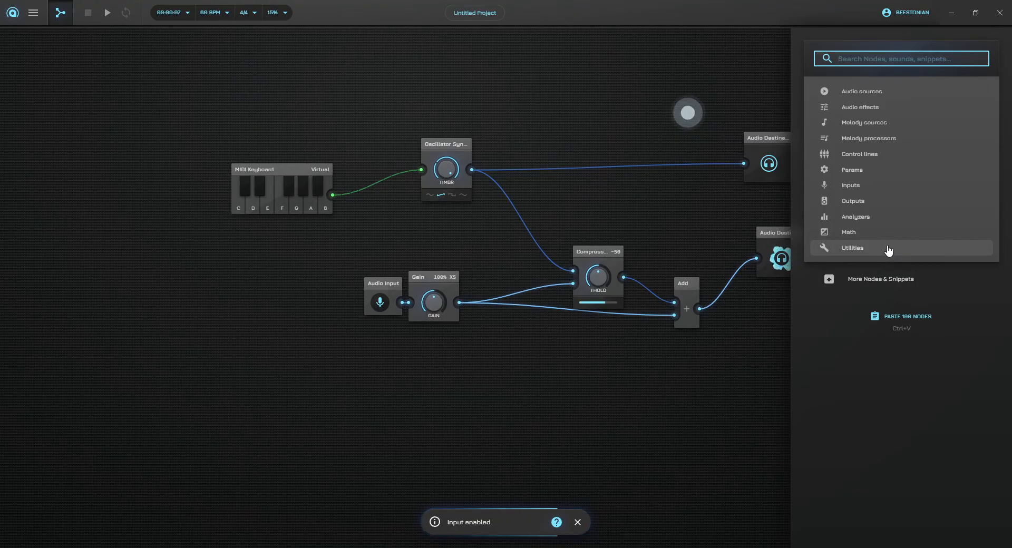
{"action": "left_click", "coordinate": [886, 109]}
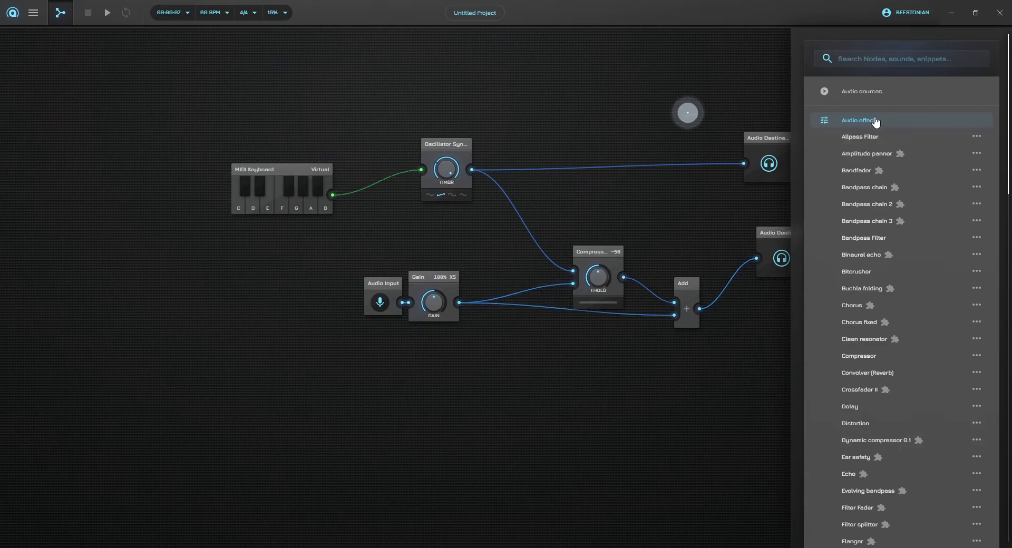
{"action": "scroll", "coordinate": [890, 195], "scroll_direction": "down", "scroll_amount": 3}
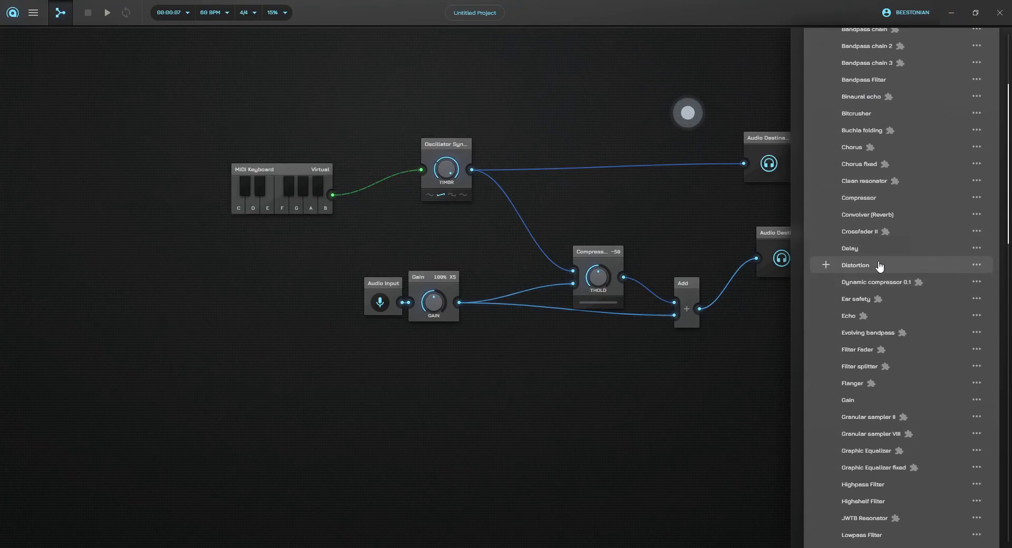
{"action": "scroll", "coordinate": [879, 258], "scroll_direction": "down", "scroll_amount": 2}
{"action": "scroll", "coordinate": [879, 259], "scroll_direction": "up", "scroll_amount": 5}
{"action": "left_click", "coordinate": [843, 131]}
{"action": "left_click", "coordinate": [875, 139]}
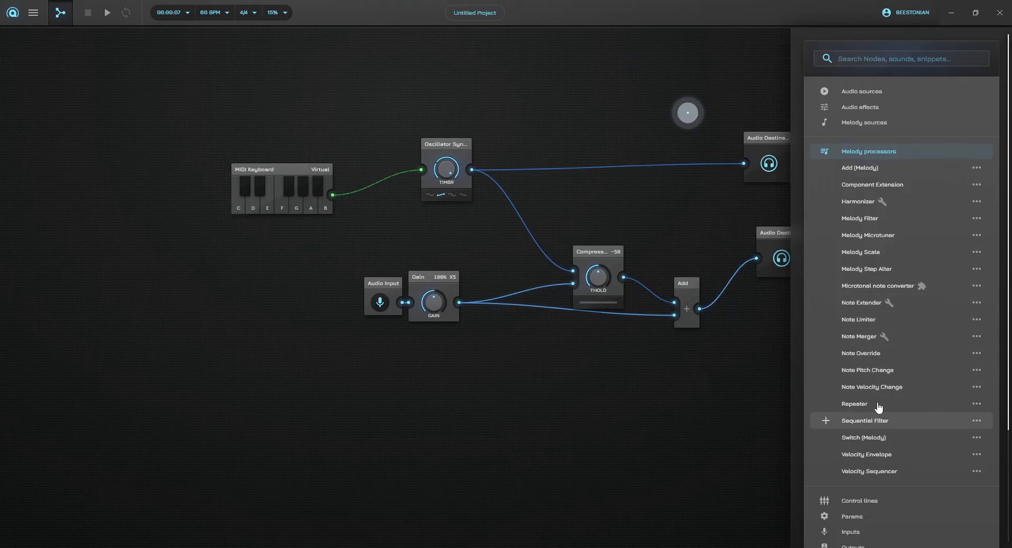
{"action": "left_click", "coordinate": [876, 153]}
{"action": "left_click", "coordinate": [867, 162]}
{"action": "scroll", "coordinate": [880, 226], "scroll_direction": "down", "scroll_amount": 4}
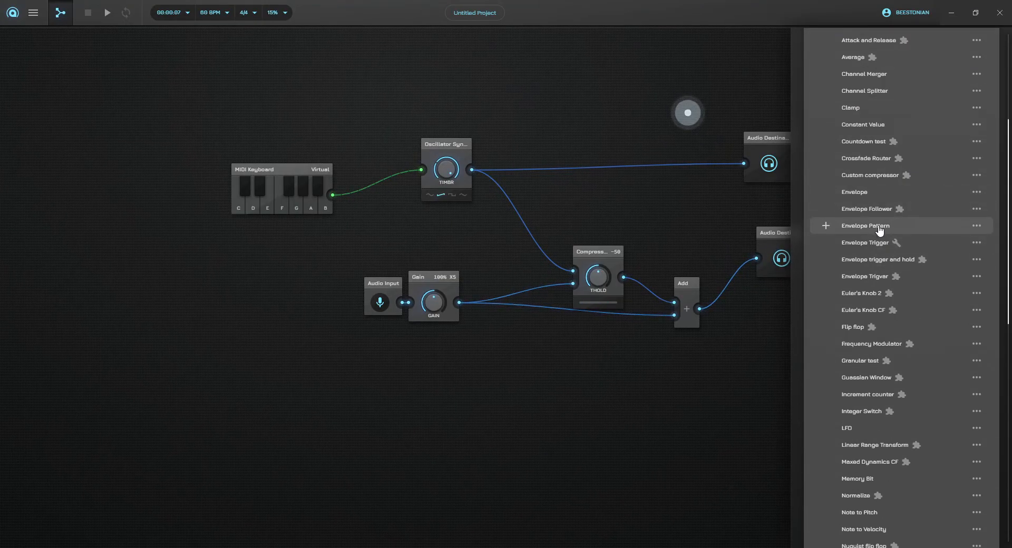
{"action": "left_click", "coordinate": [610, 130]}
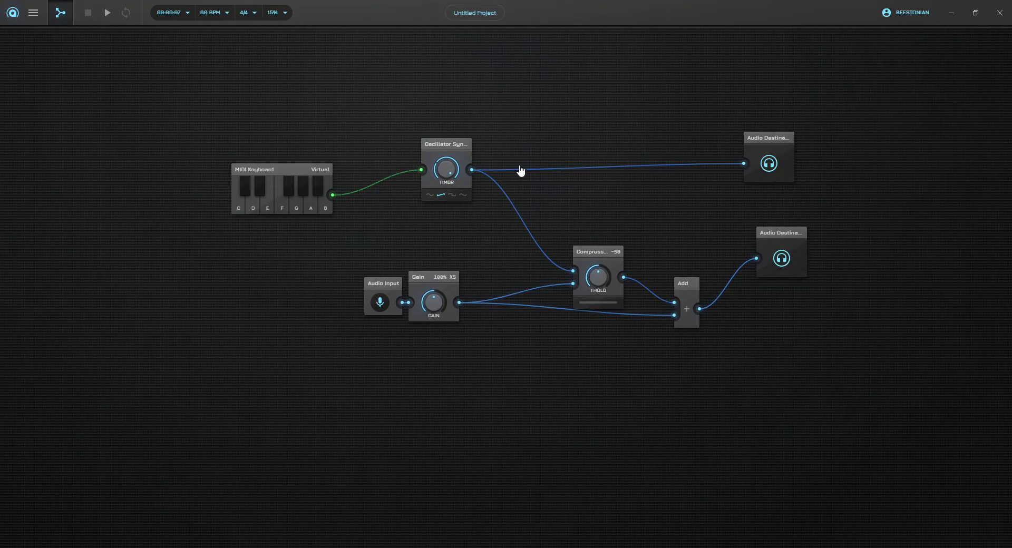
Step: Align the Oscillator Synth with the upper Audio Destination and add an LFO node to the graph
{"action": "left_click_drag", "start_coordinate": [464, 154], "coordinate": [480, 141]}
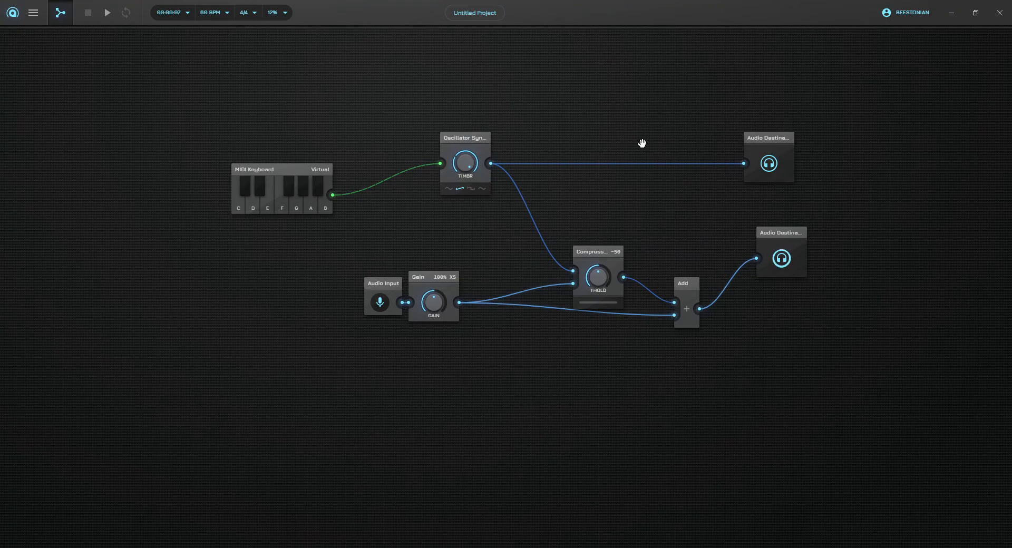
{"action": "double_click", "coordinate": [603, 139]}
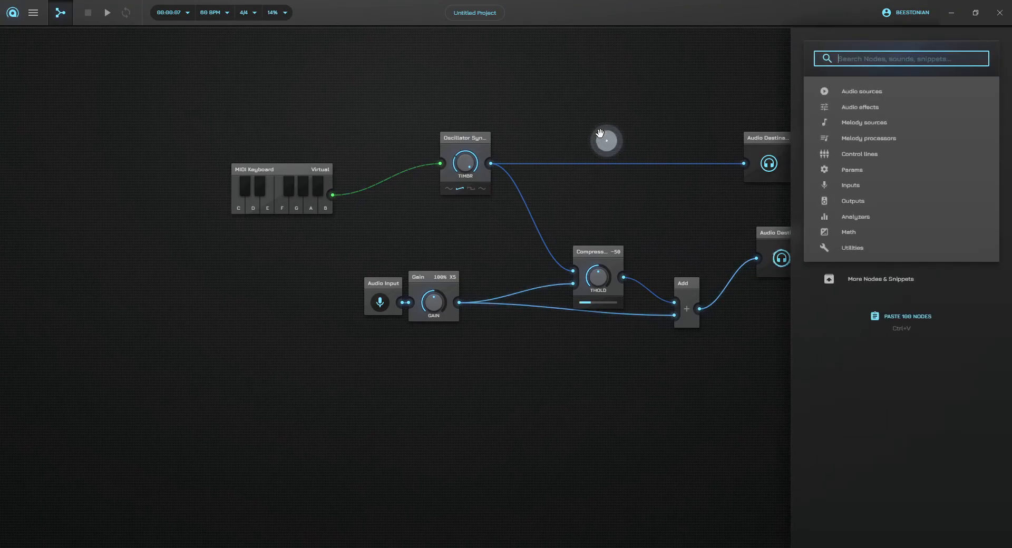
{"action": "type", "text": "lfo"}
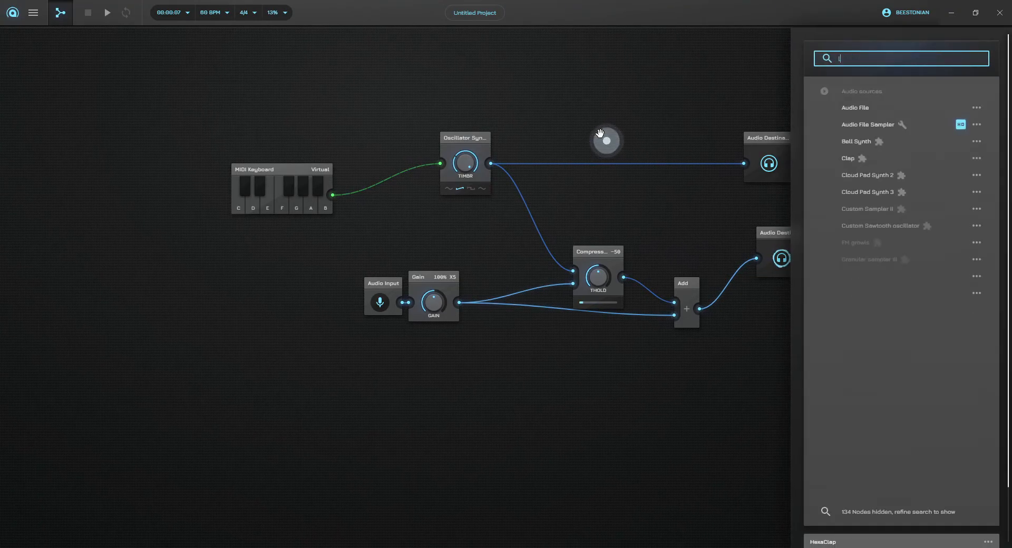
{"action": "left_click", "coordinate": [845, 108]}
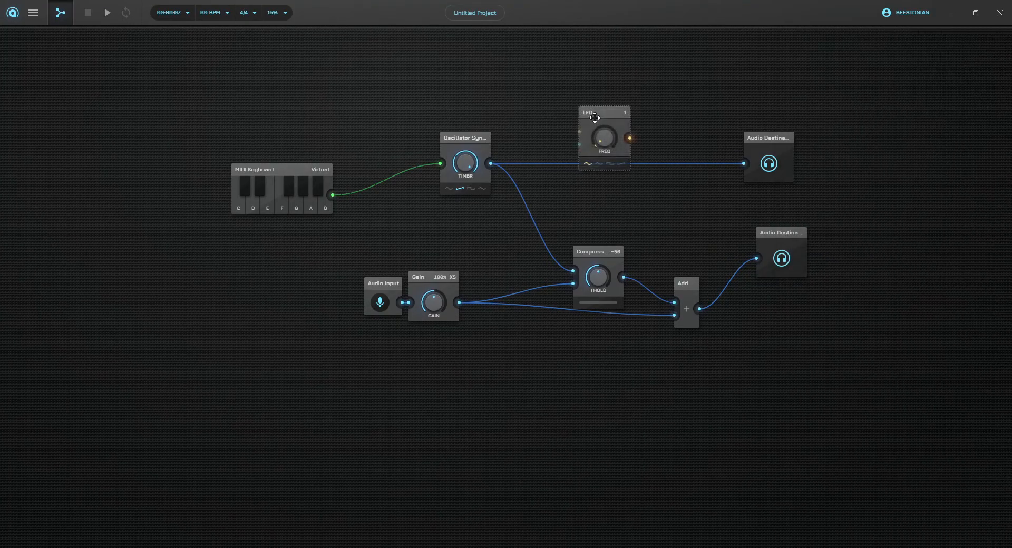
Step: Place the LFO node below the Gain node and move the Audio Input farther away from the Gain
{"action": "left_click_drag", "start_coordinate": [633, 143], "coordinate": [371, 238]}
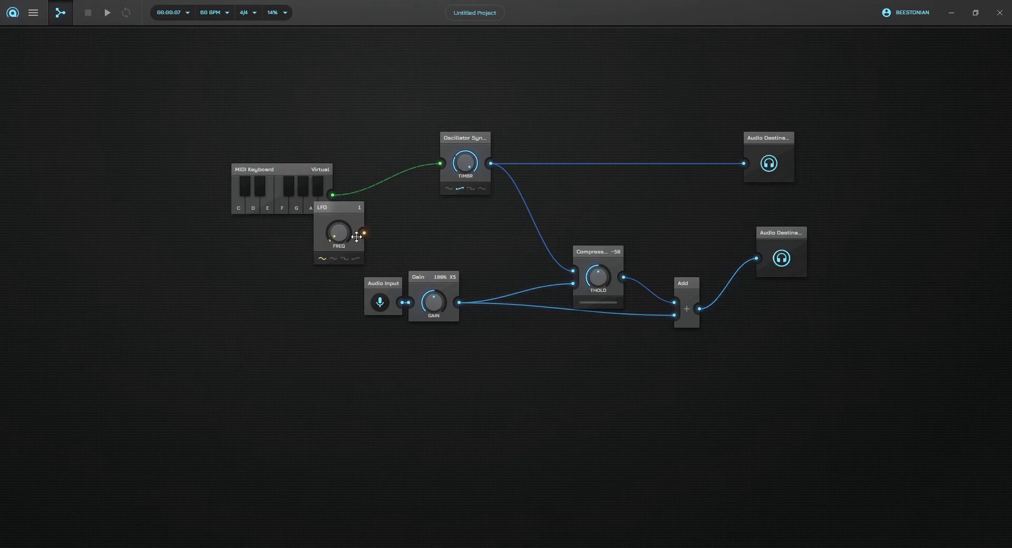
{"action": "left_click_drag", "start_coordinate": [328, 214], "coordinate": [586, 344]}
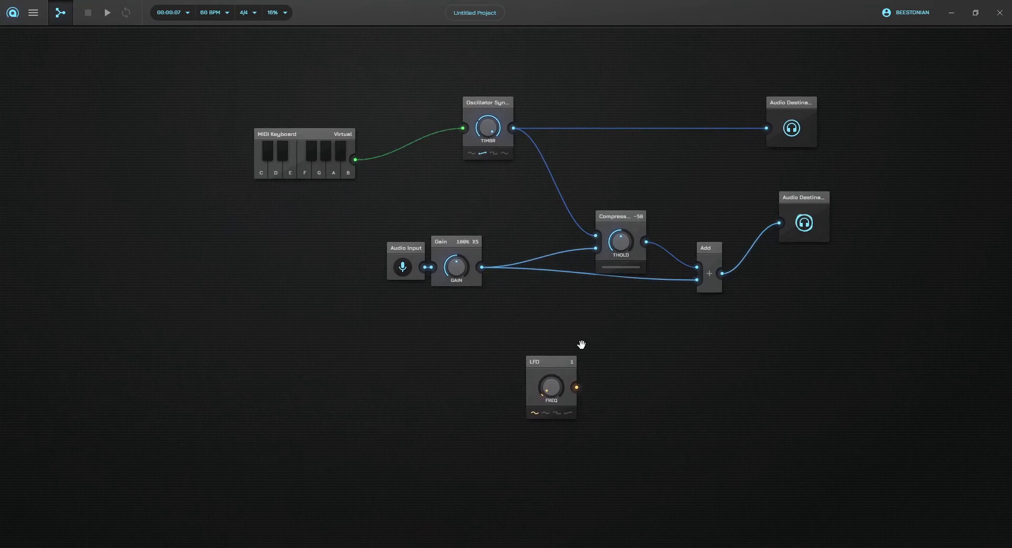
{"action": "left_click_drag", "start_coordinate": [400, 246], "coordinate": [274, 247]}
{"action": "left_click_drag", "start_coordinate": [543, 362], "coordinate": [441, 349]}
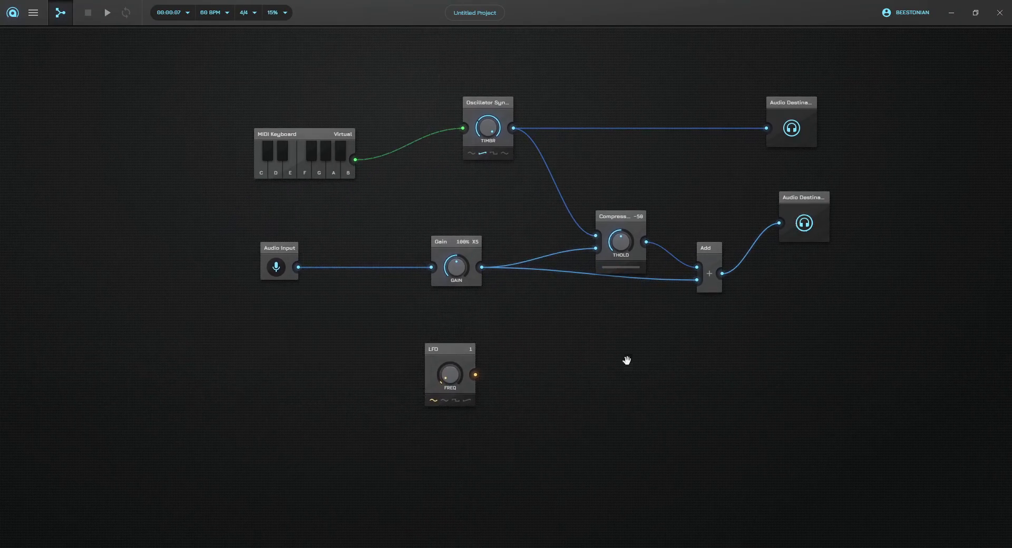
Step: Add a Phaser node and insert it into the connection between the Add node and the lower Audio Destination
{"action": "double_click", "coordinate": [565, 344]}
{"action": "type", "text": "distort"}
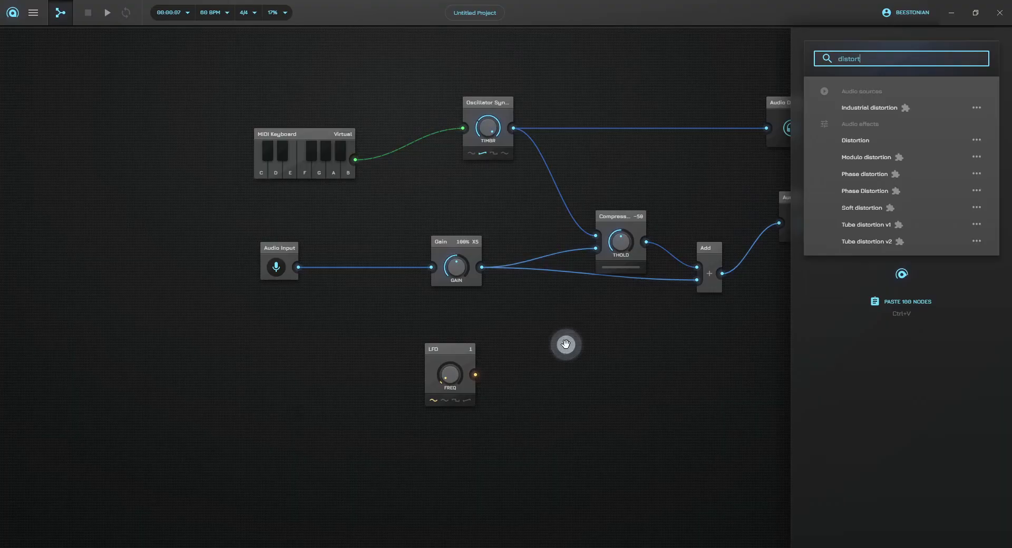
{"action": "type", "text": "phaser"}
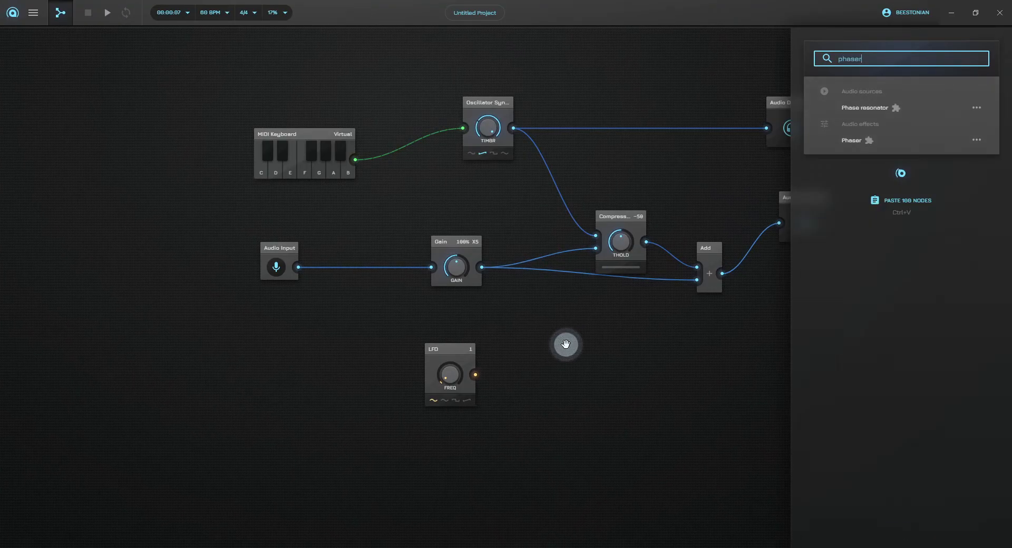
{"action": "left_click", "coordinate": [856, 140]}
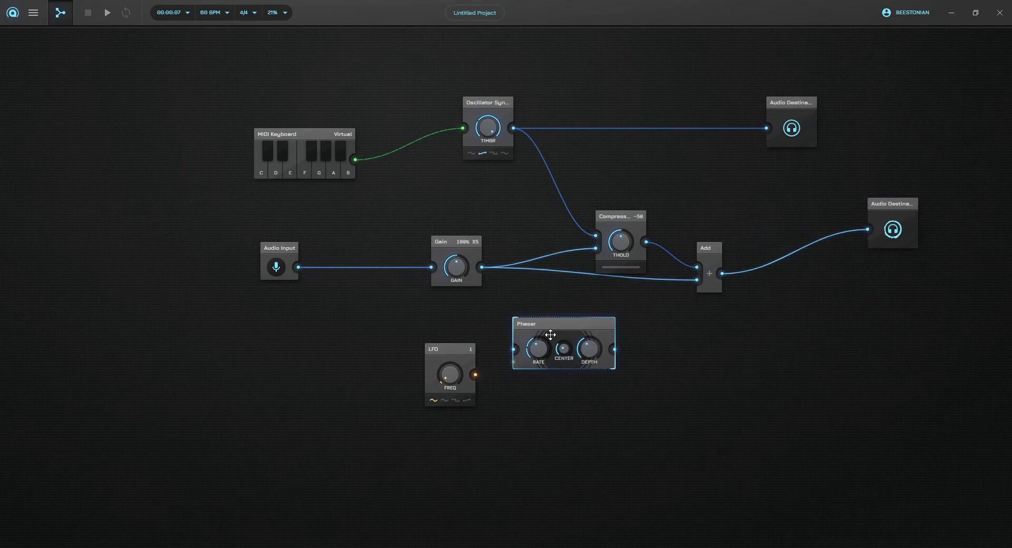
{"action": "left_click_drag", "start_coordinate": [549, 324], "coordinate": [806, 271]}
Step: Connect the LFO output to the Phaser's Depth input
{"action": "left_click_drag", "start_coordinate": [460, 350], "coordinate": [749, 305]}
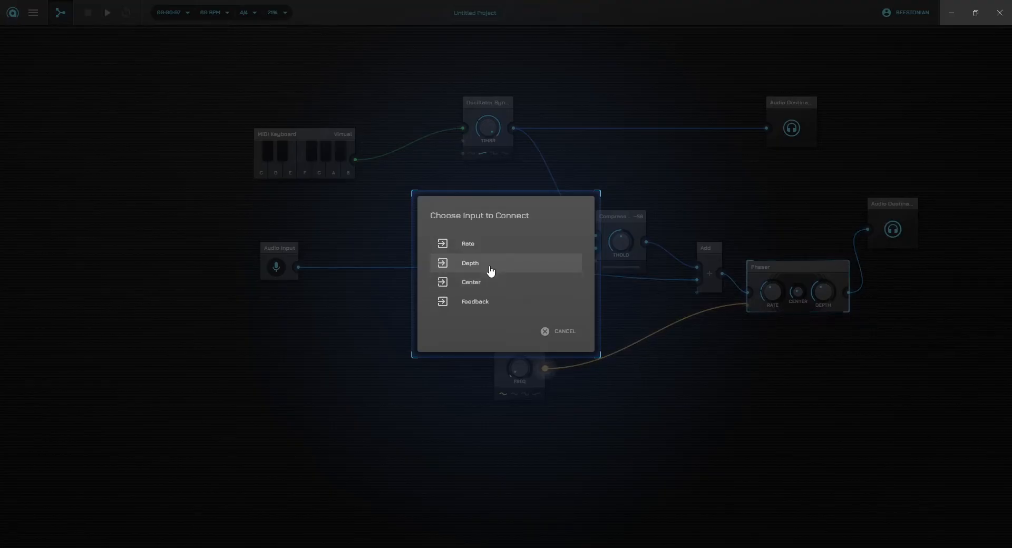
{"action": "left_click", "coordinate": [490, 271]}
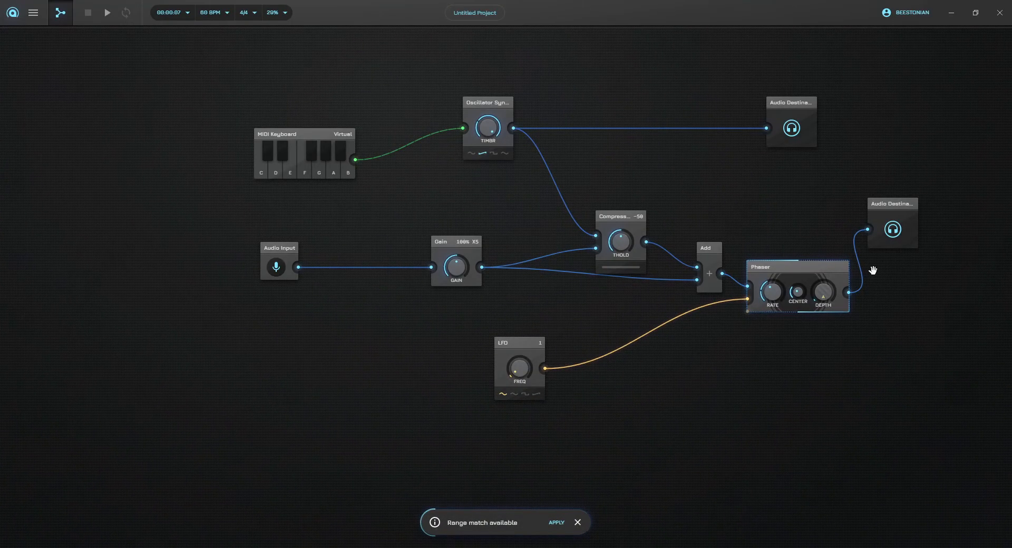
Step: Set the LFO's maximum output value to 30
{"action": "left_click", "coordinate": [512, 344]}
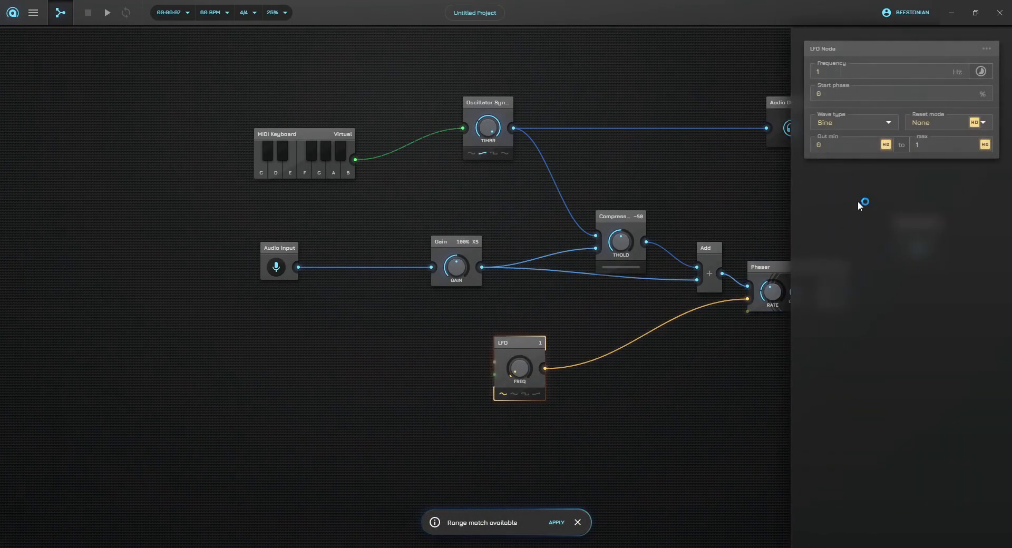
{"action": "double_click", "coordinate": [924, 143]}
{"action": "type", "text": "30"}
{"action": "left_click", "coordinate": [838, 146]}
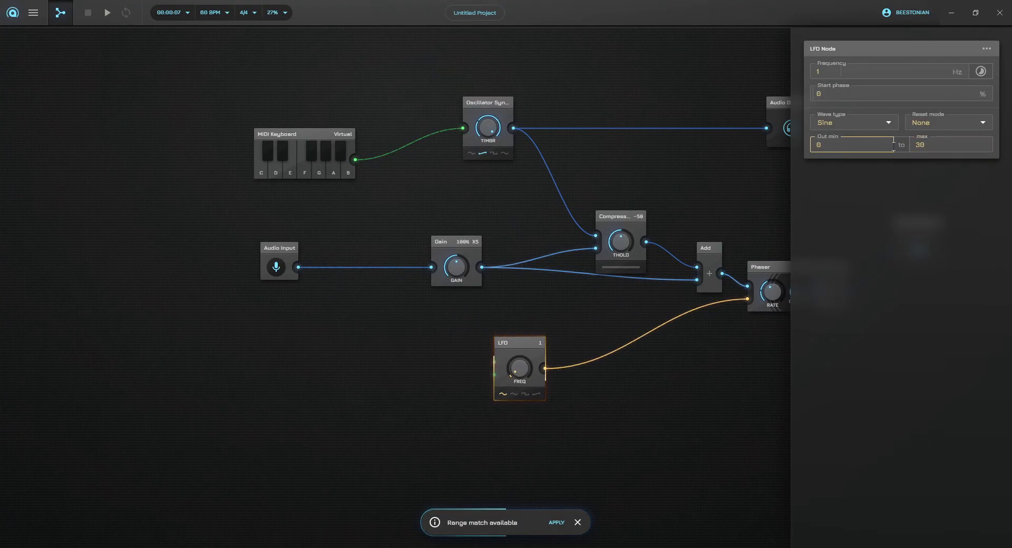
{"action": "left_click", "coordinate": [700, 200]}
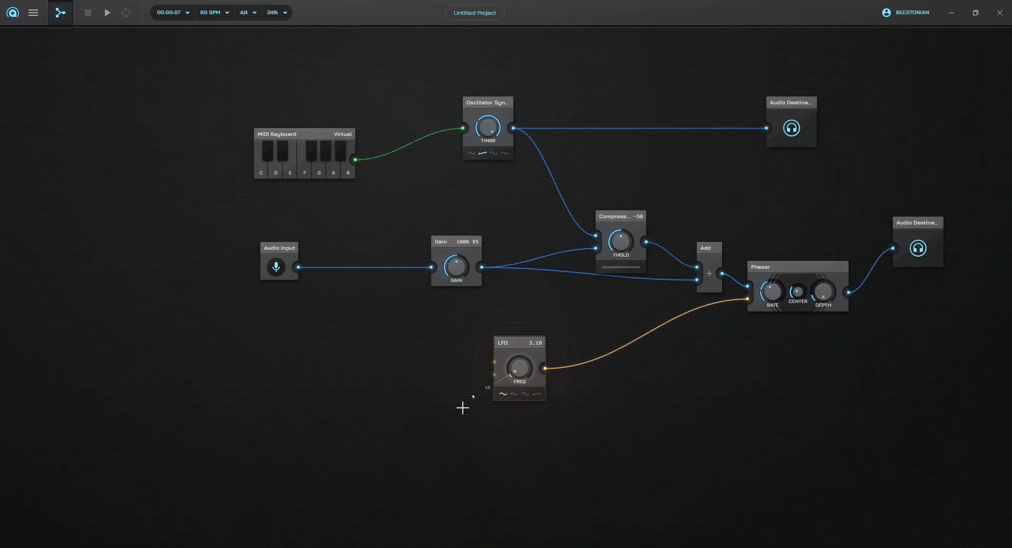
Step: Set the LFO's frequency to 0.74 Hz and its maximum output value to 20
{"action": "left_click_drag", "start_coordinate": [466, 412], "coordinate": [465, 411]}
{"action": "left_click", "coordinate": [523, 348]}
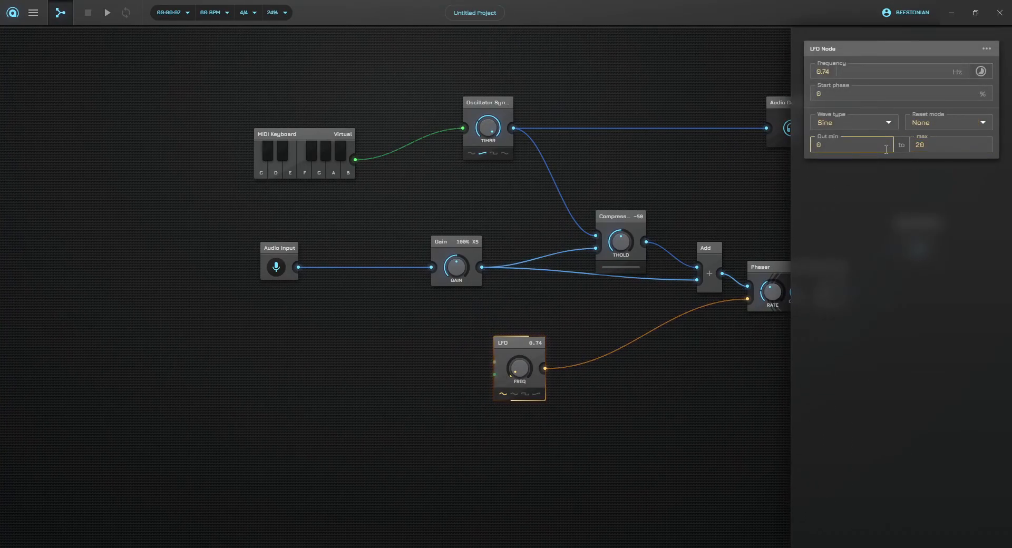
{"action": "left_click", "coordinate": [739, 220]}
Step: Feed the upper Audio Destination from the Phaser output and reposition both Audio Destination nodes beyond the Phaser
{"action": "left_click_drag", "start_coordinate": [830, 126], "coordinate": [716, 199]}
{"action": "left_click_drag", "start_coordinate": [680, 142], "coordinate": [794, 174]}
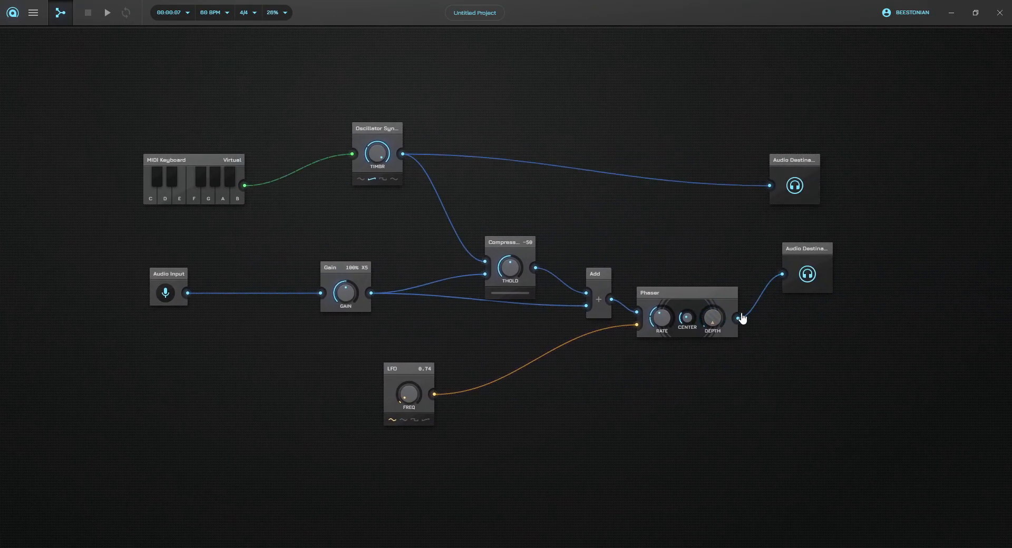
{"action": "left_click", "coordinate": [739, 319]}
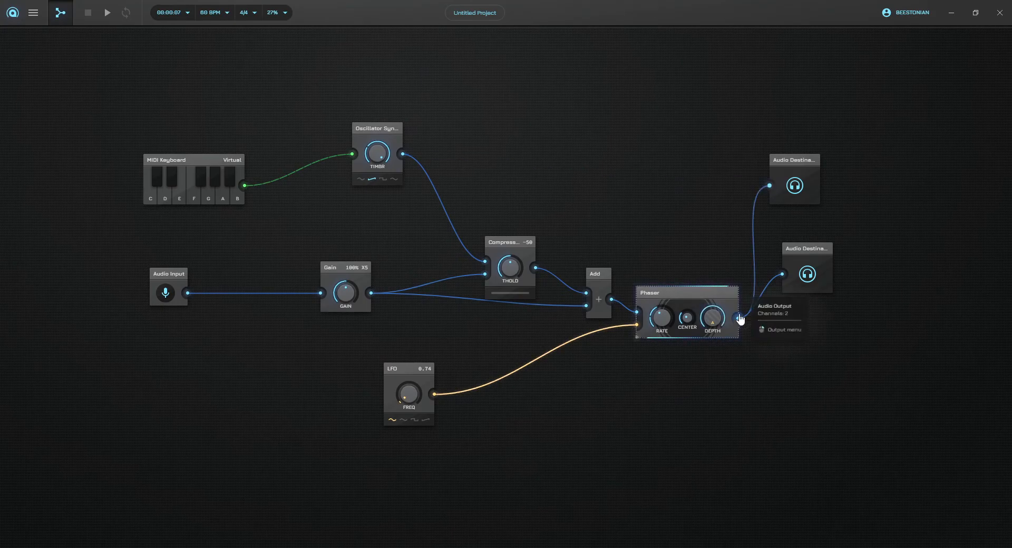
{"action": "left_click_drag", "start_coordinate": [809, 271], "coordinate": [847, 309]}
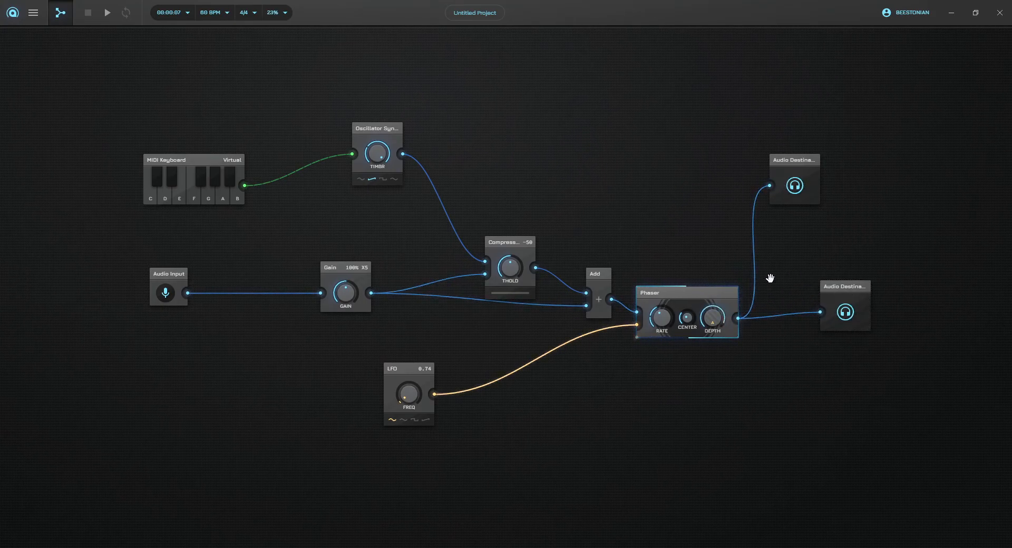
{"action": "left_click_drag", "start_coordinate": [770, 279], "coordinate": [730, 251]}
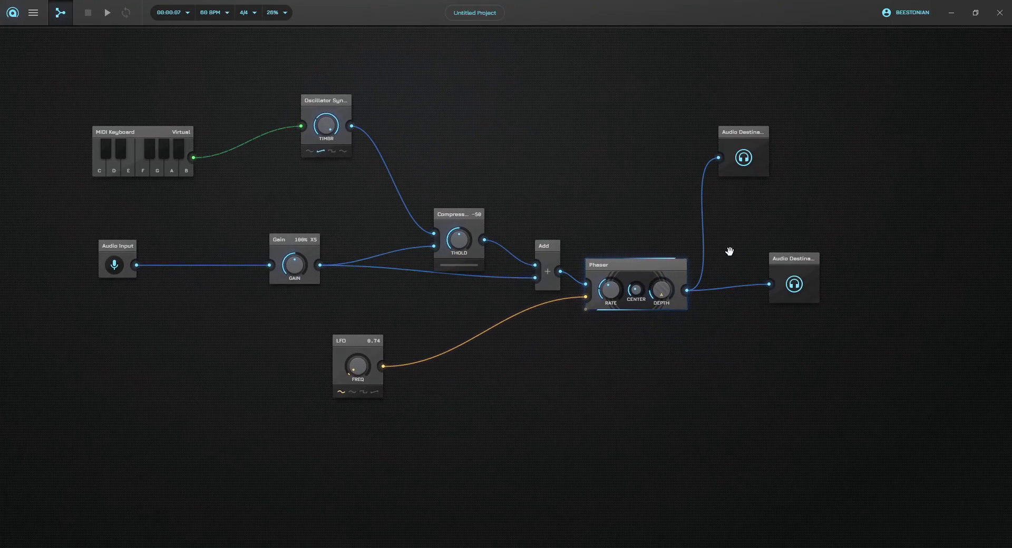
Step: Reconnect the Oscillator Synth output to the upper Audio Destination, replacing the Phaser feed
{"action": "left_click_drag", "start_coordinate": [352, 126], "coordinate": [718, 158]}
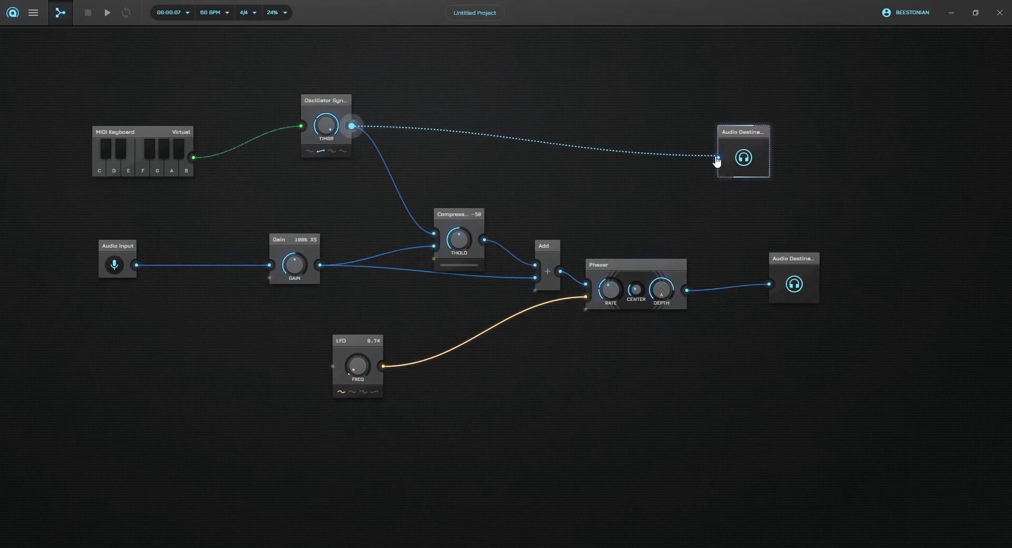
Step: Open the Phaser's internal patch and examine how its inputs, feedback loop and LFO drive the chain of Allpass filters
{"action": "right_click", "coordinate": [626, 264]}
{"action": "left_click", "coordinate": [669, 298]}
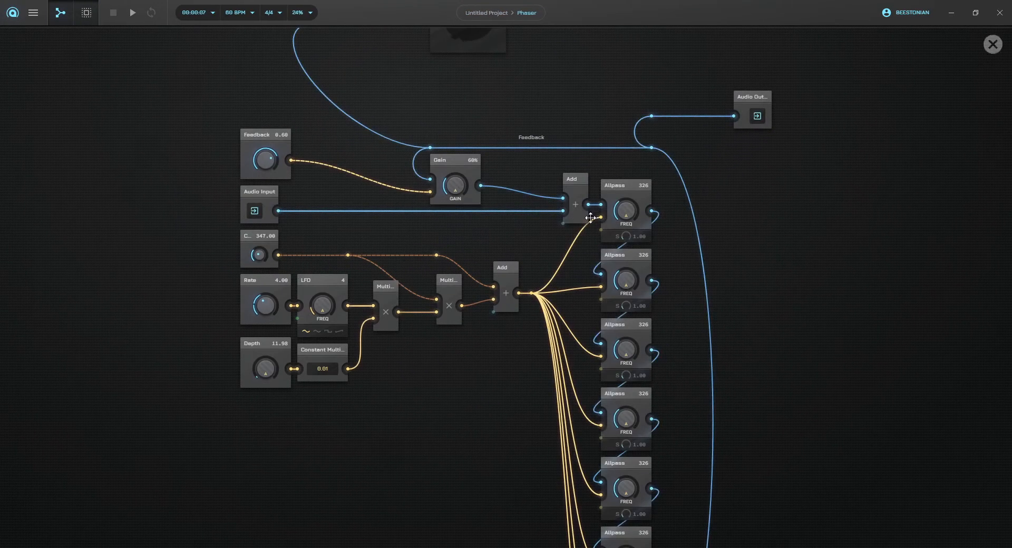
{"action": "left_click_drag", "start_coordinate": [484, 407], "coordinate": [506, 368]}
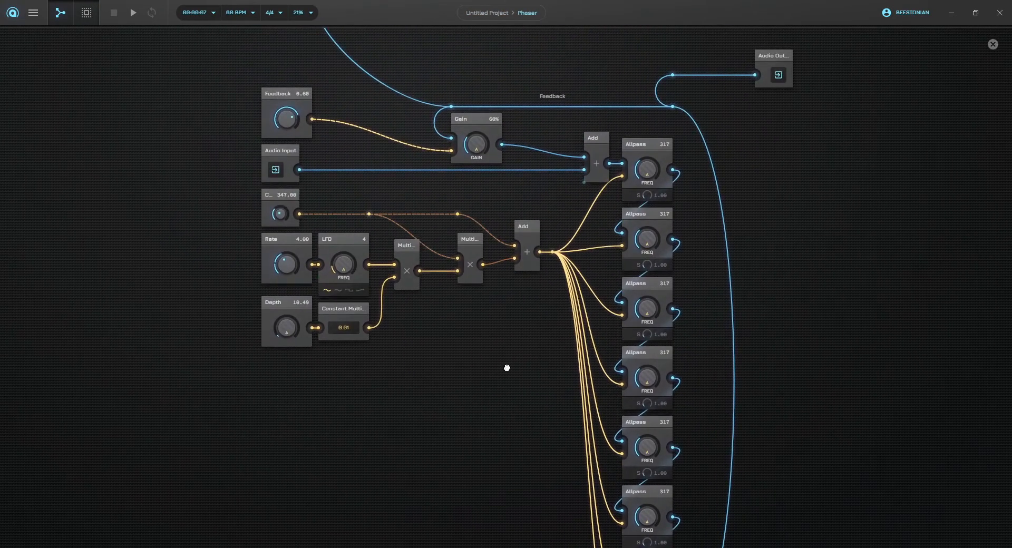
{"action": "left_click", "coordinate": [645, 181]}
{"action": "left_click_drag", "start_coordinate": [524, 68], "coordinate": [614, 191]}
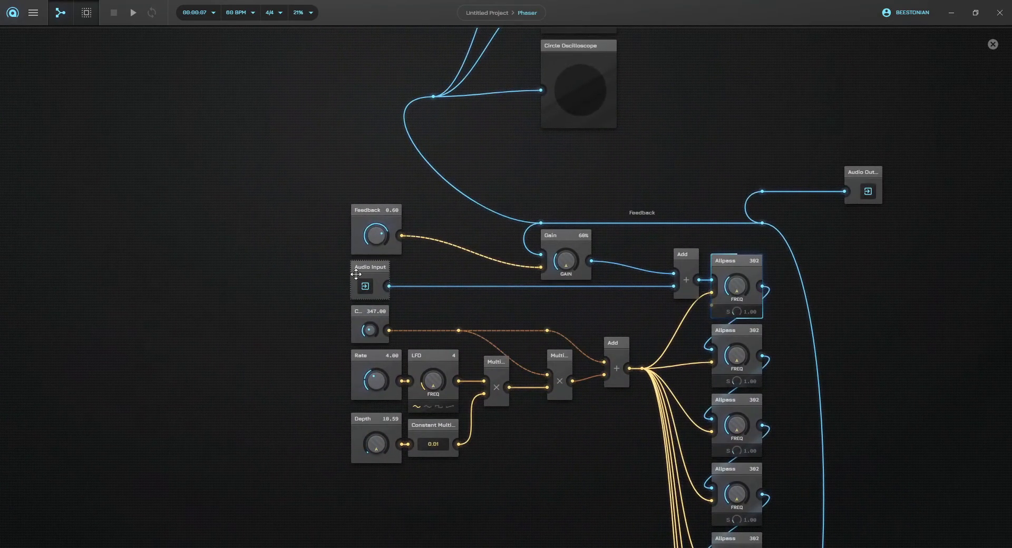
{"action": "left_click", "coordinate": [868, 174]}
{"action": "left_click_drag", "start_coordinate": [900, 253], "coordinate": [776, 140]}
{"action": "left_click_drag", "start_coordinate": [759, 219], "coordinate": [815, 114]}
Step: Open the properties of the first Allpass filter in the chain and view the actions available for it
{"action": "left_click", "coordinate": [671, 52]}
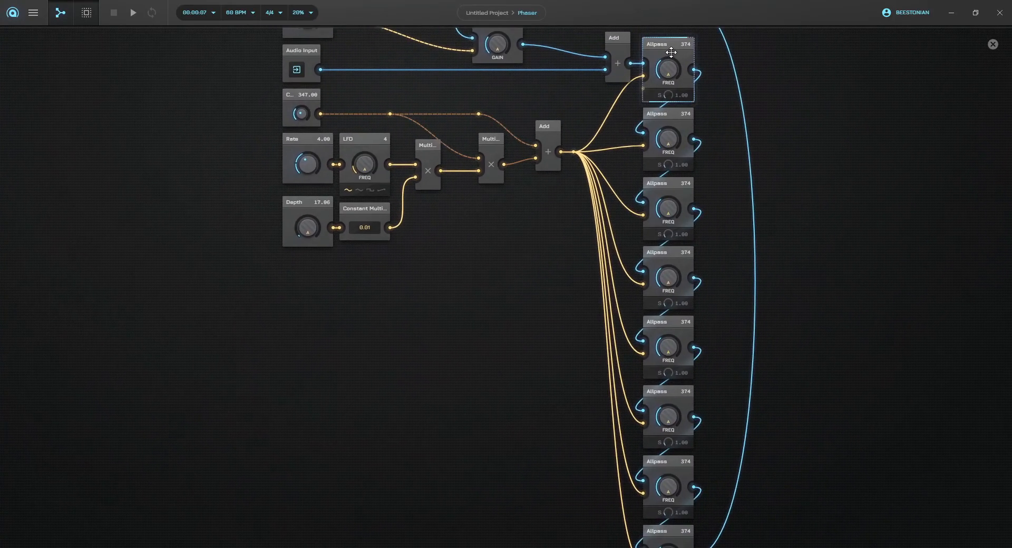
{"action": "left_click", "coordinate": [671, 52]}
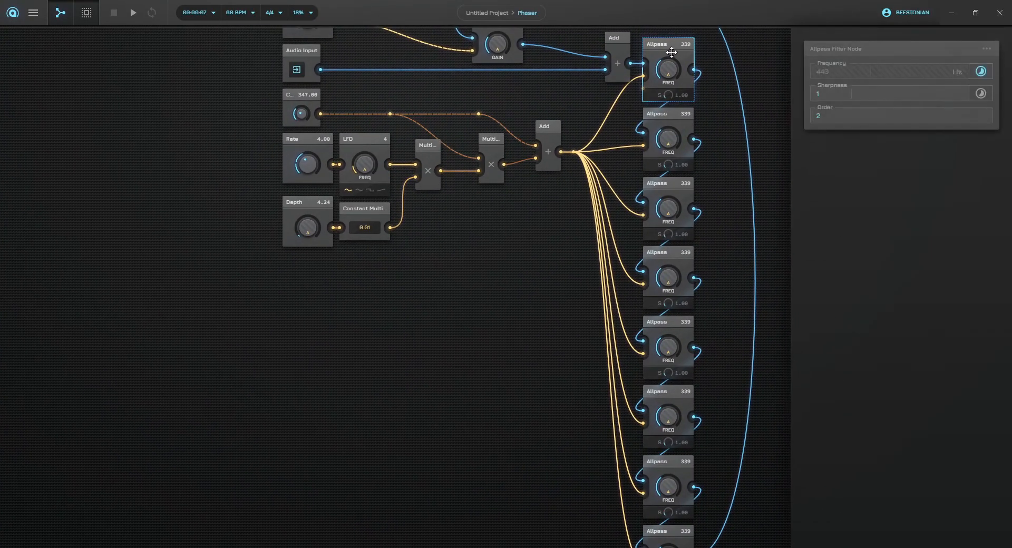
{"action": "right_click", "coordinate": [671, 56]}
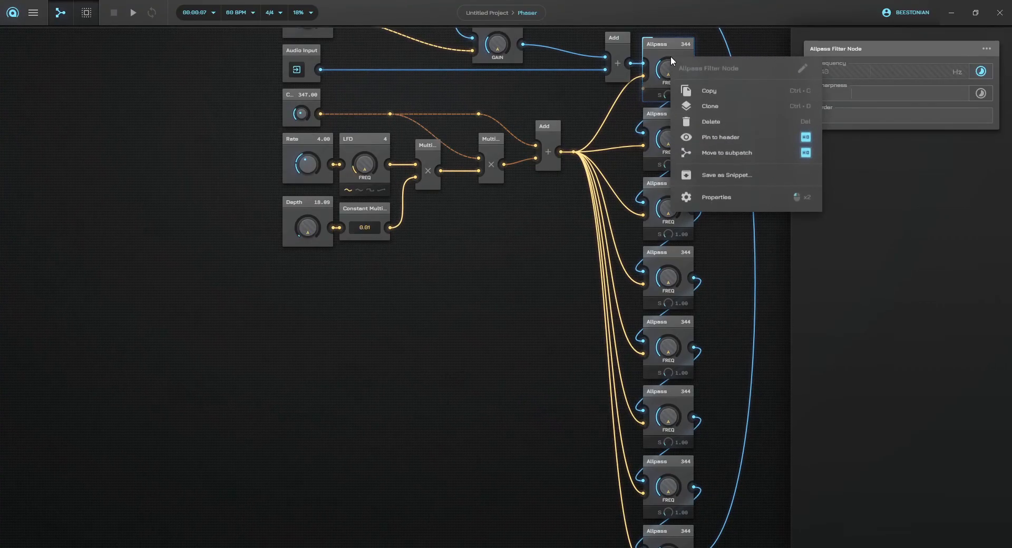
{"action": "left_click", "coordinate": [570, 92]}
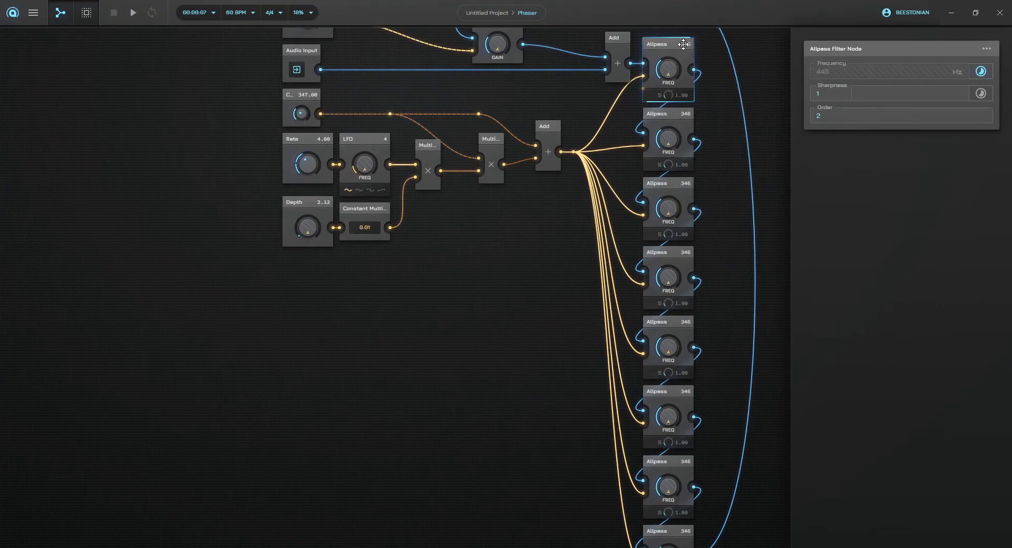
Step: Examine the Rate and Depth parameter nodes inside the Phaser patch and return to the top-level project
{"action": "left_click_drag", "start_coordinate": [515, 257], "coordinate": [519, 294]}
{"action": "left_click", "coordinate": [314, 178]}
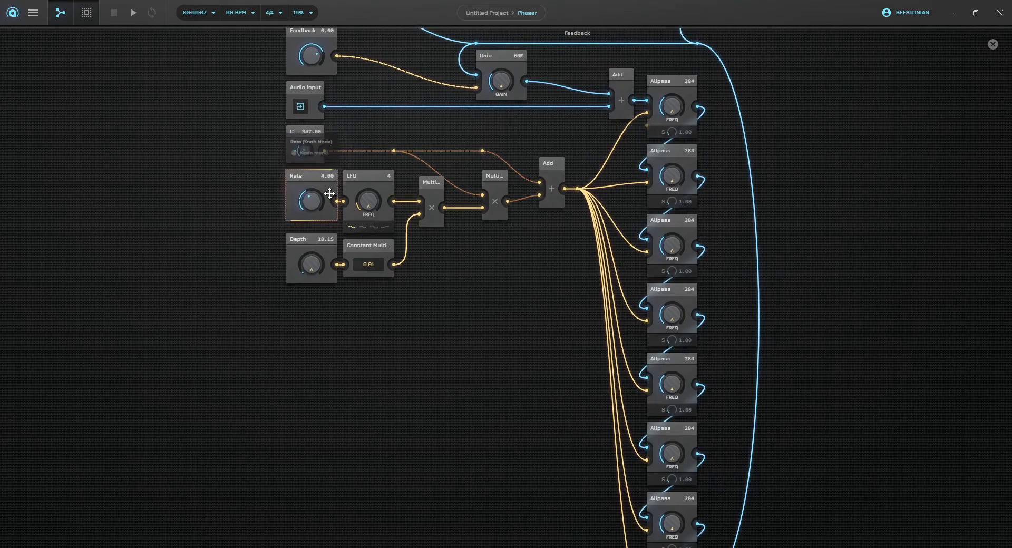
{"action": "left_click", "coordinate": [315, 245]}
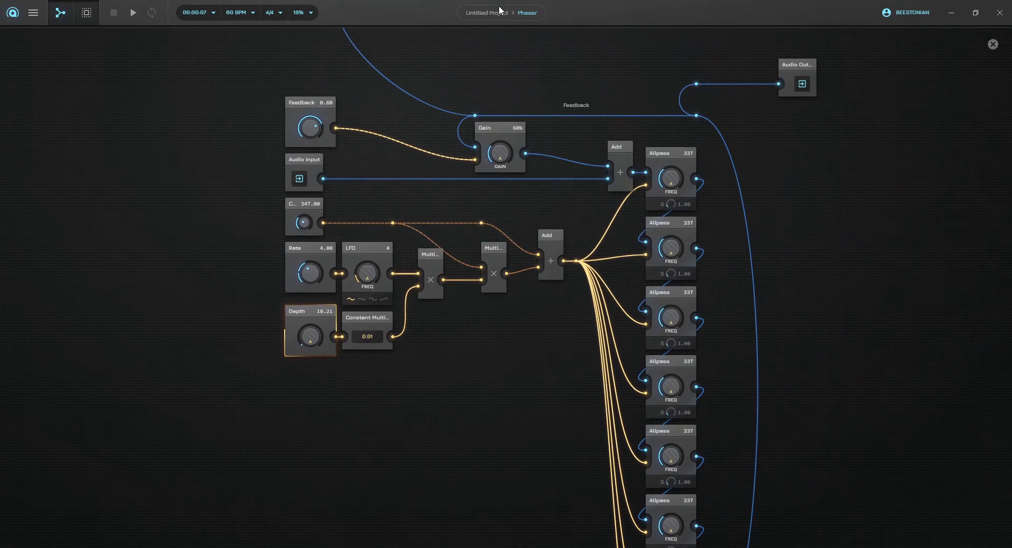
{"action": "left_click", "coordinate": [487, 13]}
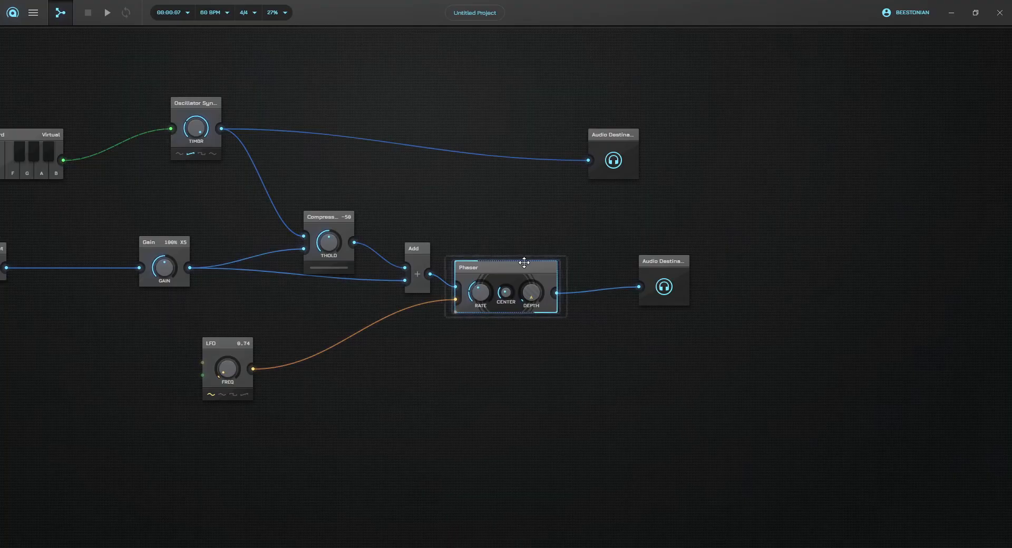
Step: Connect the Add output directly to the lower Audio Destination and delete the Phaser node
{"action": "right_click", "coordinate": [505, 264]}
{"action": "left_click", "coordinate": [527, 204]}
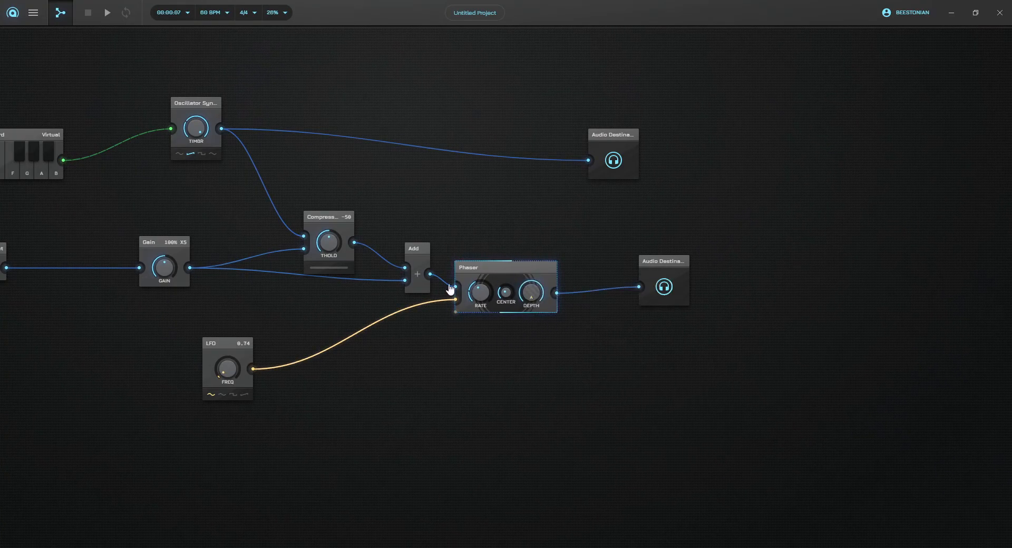
{"action": "left_click_drag", "start_coordinate": [488, 291], "coordinate": [489, 361]}
{"action": "left_click_drag", "start_coordinate": [430, 274], "coordinate": [635, 287]}
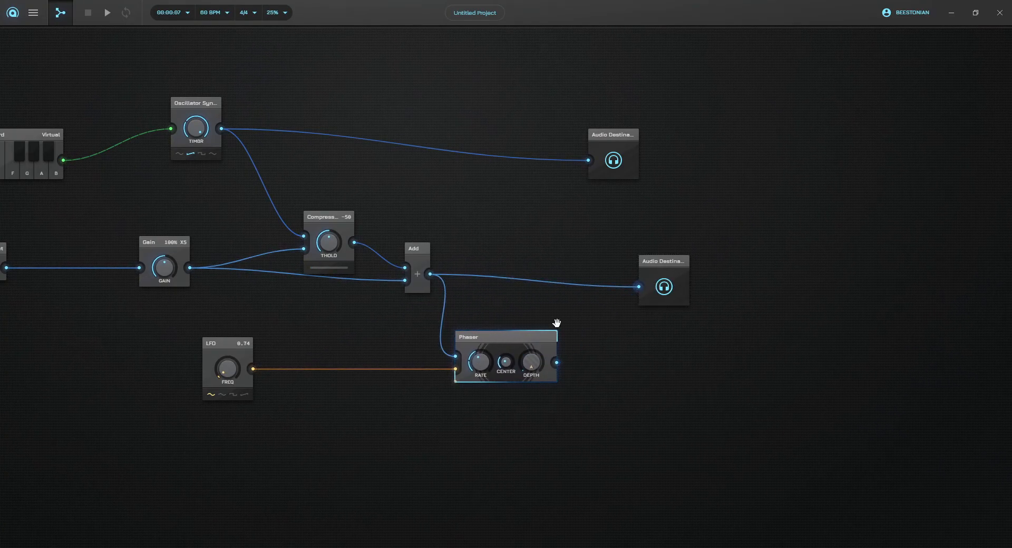
{"action": "key", "text": "Delete"}
Step: Create an Add node and a Multiply node from the Math category in the empty area below the main chain, spaced apart
{"action": "left_click_drag", "start_coordinate": [437, 373], "coordinate": [523, 352]}
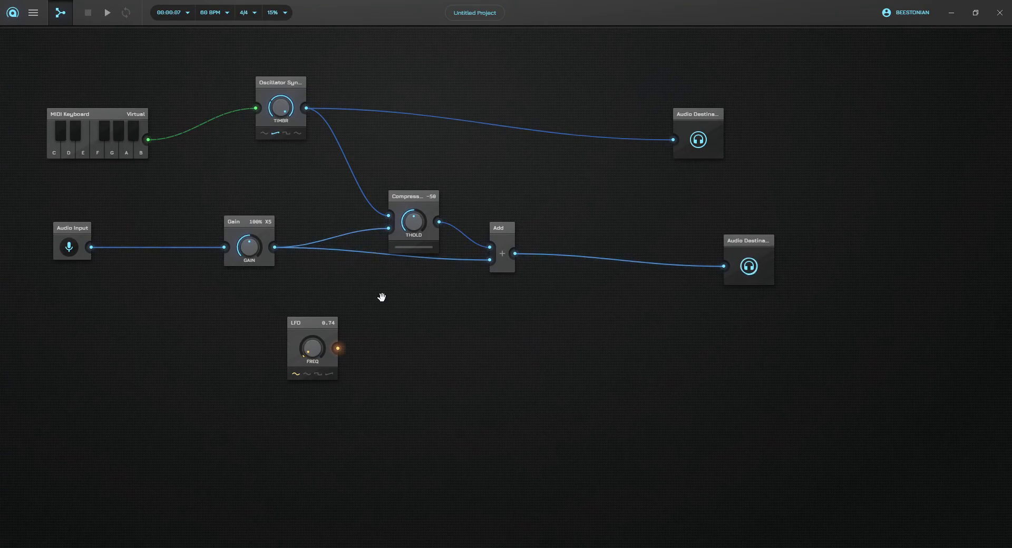
{"action": "double_click", "coordinate": [561, 369]}
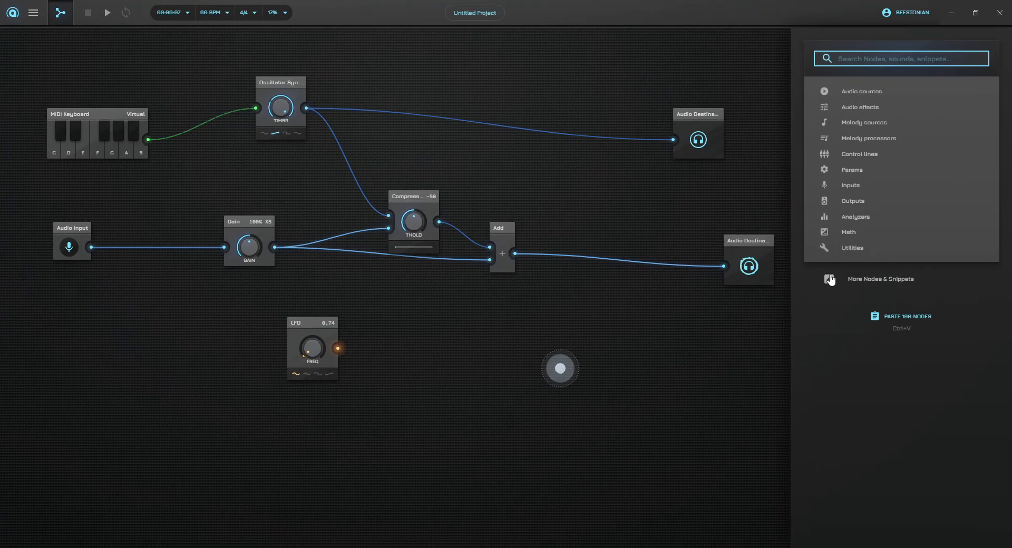
{"action": "left_click", "coordinate": [843, 232]}
{"action": "scroll", "coordinate": [896, 283], "scroll_direction": "down", "scroll_amount": 2}
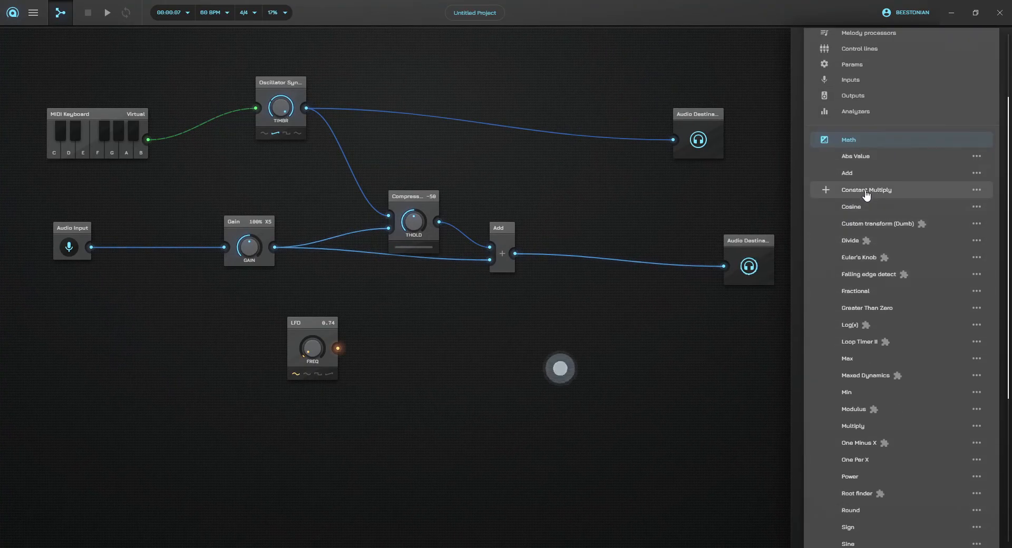
{"action": "left_click", "coordinate": [875, 175]}
{"action": "double_click", "coordinate": [608, 341]}
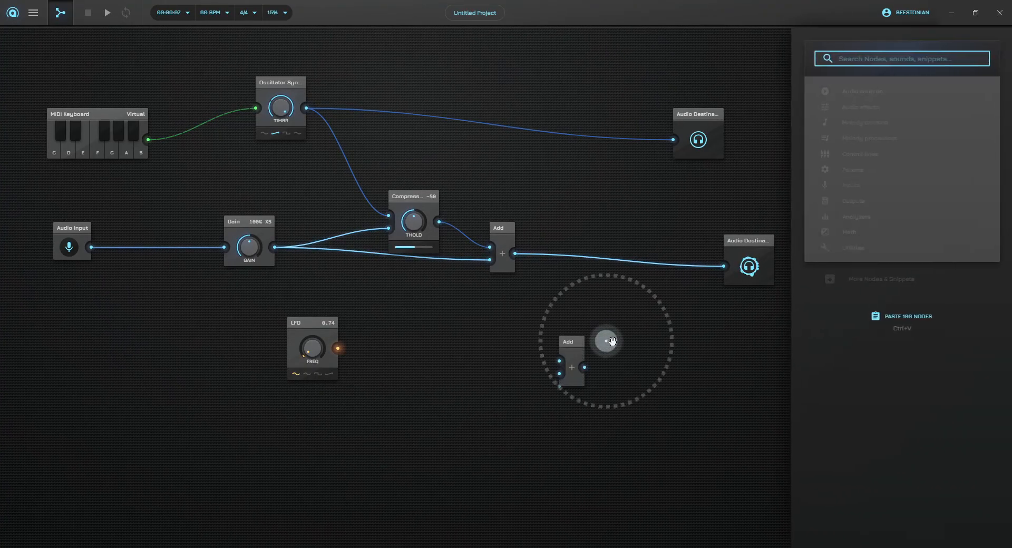
{"action": "type", "text": "mul"}
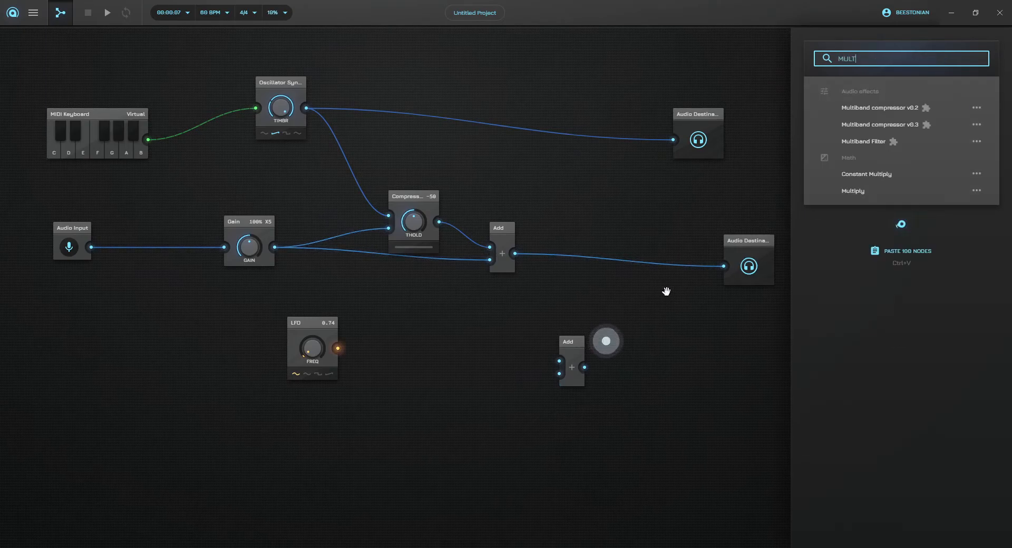
{"action": "left_click", "coordinate": [891, 193]}
{"action": "left_click_drag", "start_coordinate": [604, 331], "coordinate": [673, 400]}
{"action": "left_click_drag", "start_coordinate": [578, 349], "coordinate": [507, 362]}
{"action": "left_click_drag", "start_coordinate": [594, 360], "coordinate": [580, 311]}
Step: Create a Subtract node and a Divide node near the new Add and Multiply nodes
{"action": "double_click", "coordinate": [580, 301]}
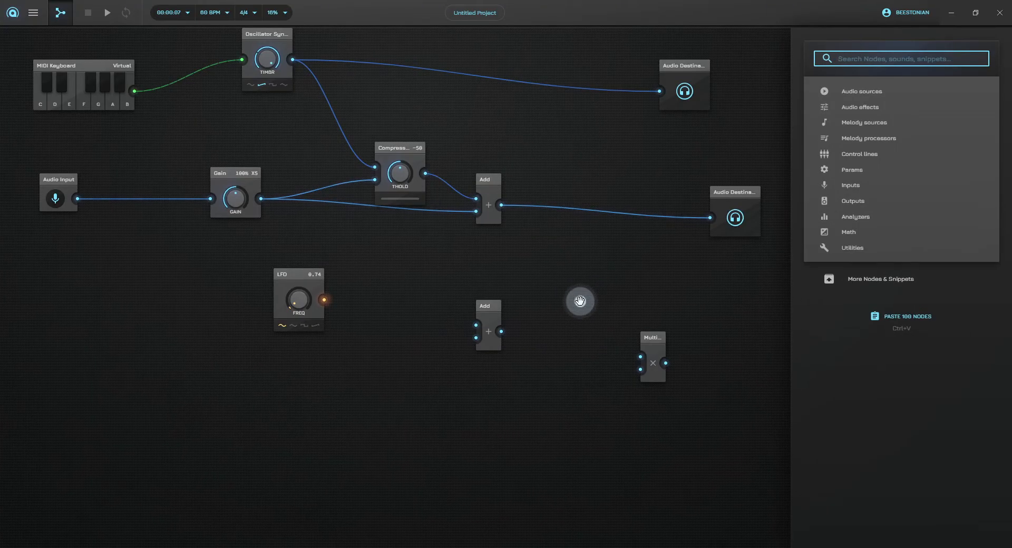
{"action": "type", "text": "subtrac"}
{"action": "left_click", "coordinate": [854, 107]}
{"action": "double_click", "coordinate": [633, 279]}
{"action": "type", "text": "dlvide"}
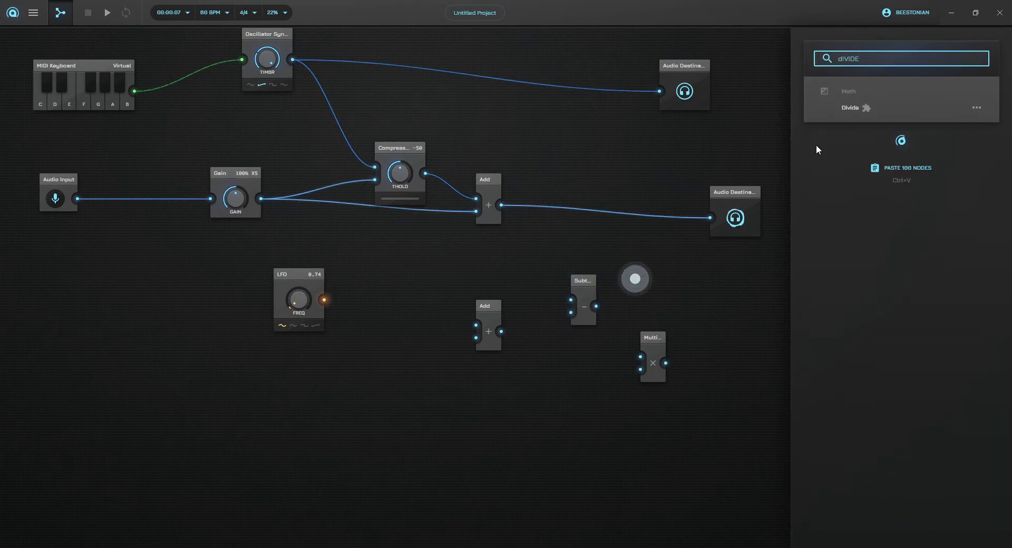
{"action": "left_click", "coordinate": [895, 108]}
Step: Open the Divide node's internal patch, examine its 1/X node, and return to the top-level project
{"action": "right_click", "coordinate": [628, 268]}
{"action": "left_click", "coordinate": [658, 307]}
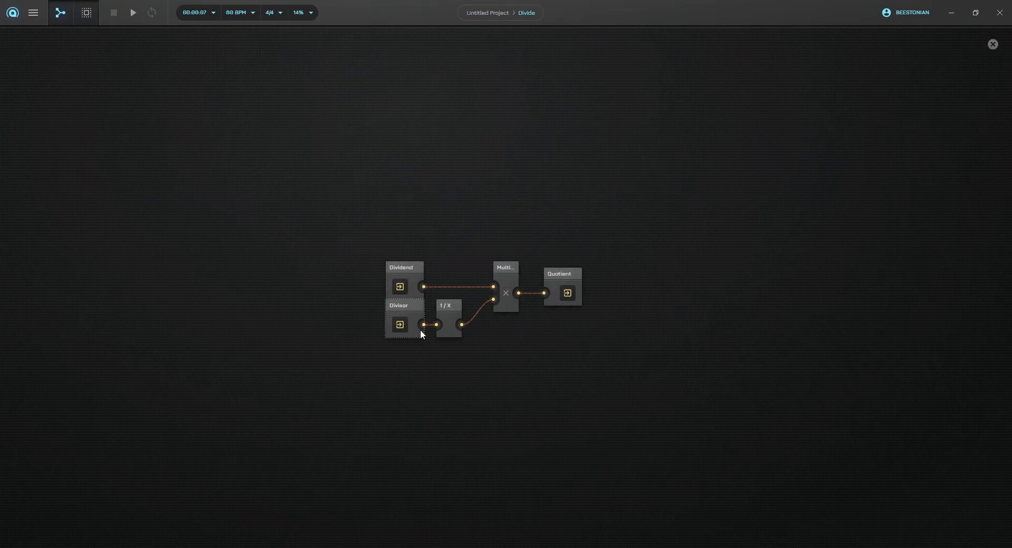
{"action": "left_click", "coordinate": [447, 316]}
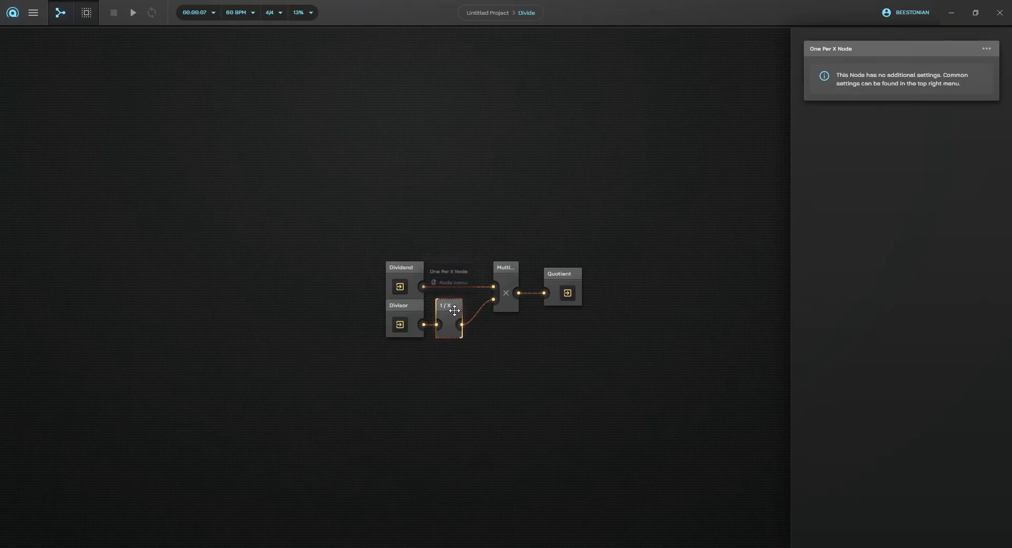
{"action": "left_click", "coordinate": [495, 12]}
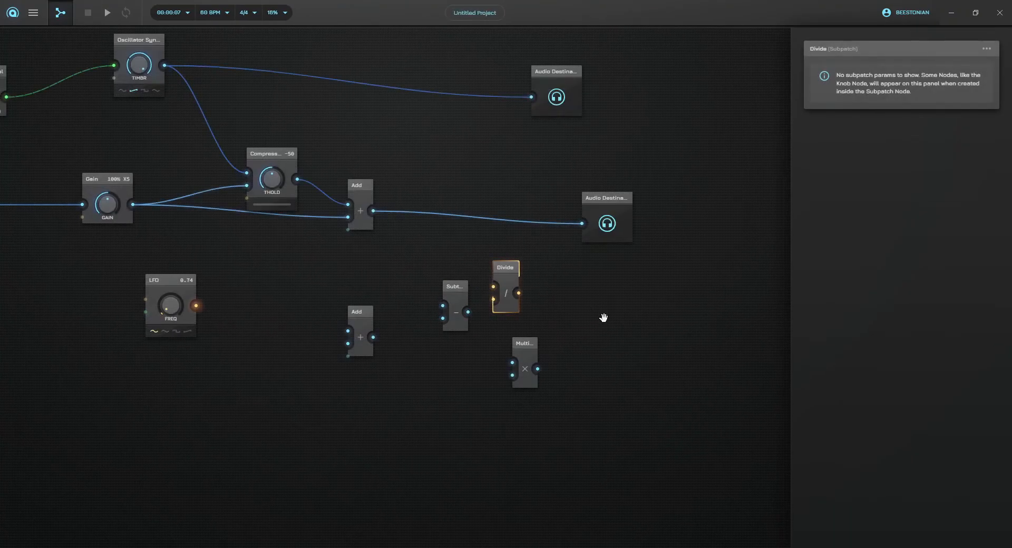
Step: Move the Divide node below the Subtract node and connect the lower Add output to its first input
{"action": "left_click_drag", "start_coordinate": [468, 268], "coordinate": [446, 262]}
{"action": "left_click_drag", "start_coordinate": [568, 244], "coordinate": [518, 244]}
{"action": "left_click_drag", "start_coordinate": [618, 226], "coordinate": [562, 328]}
{"action": "left_click_drag", "start_coordinate": [483, 302], "coordinate": [545, 346]}
{"action": "left_click_drag", "start_coordinate": [294, 254], "coordinate": [281, 242]}
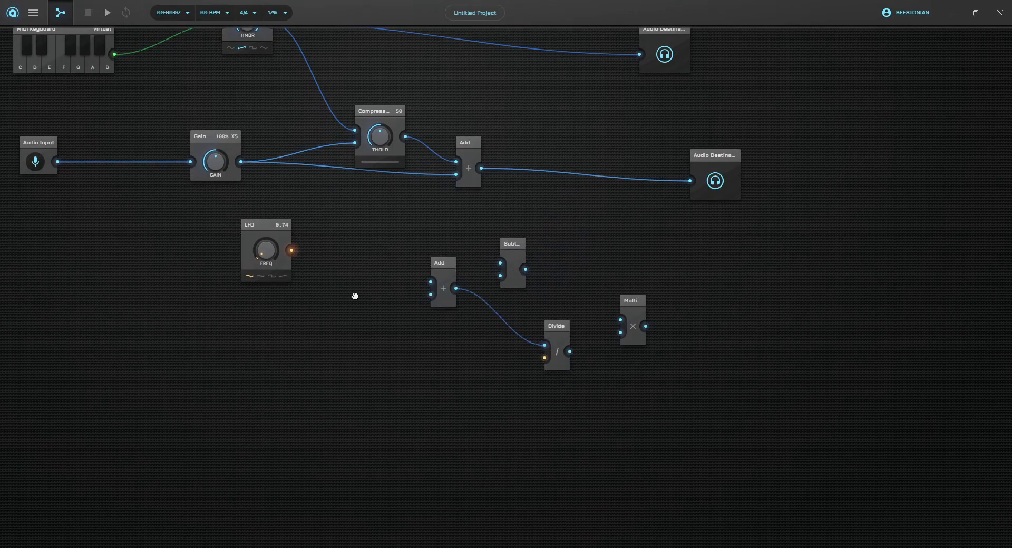
Step: Create two Constant Value nodes set to 1 and connect them to the two inputs of the lower Add node
{"action": "double_click", "coordinate": [355, 293]}
{"action": "type", "text": "CONSTANT"}
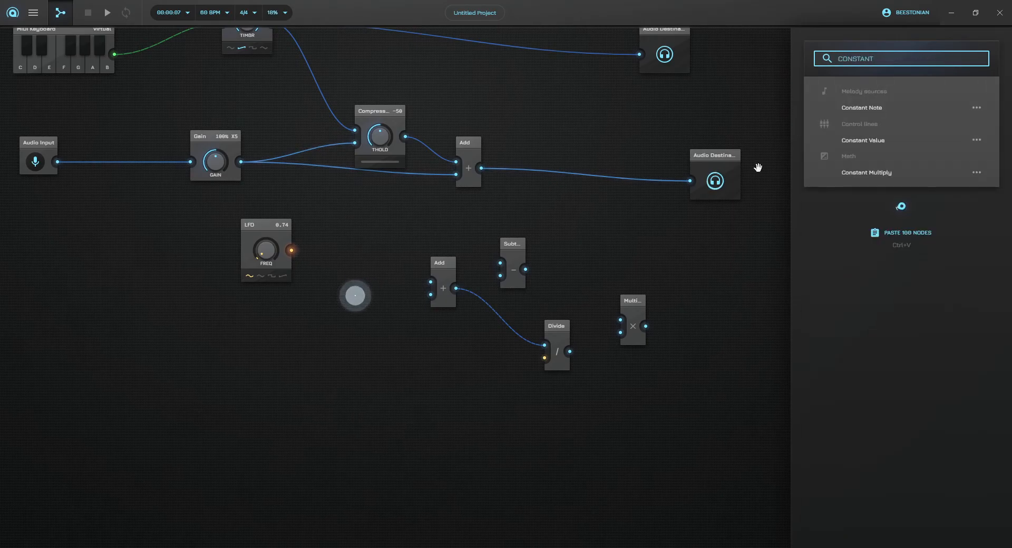
{"action": "left_click", "coordinate": [863, 140]}
{"action": "left_click_drag", "start_coordinate": [440, 300], "coordinate": [396, 327]}
{"action": "left_click", "coordinate": [360, 289]}
{"action": "left_click", "coordinate": [842, 72]}
{"action": "left_click", "coordinate": [417, 364]}
Step: Connect the LFO as a square wave to the Divide node's second input and edit its settings, entering 5 and 2
{"action": "left_click_drag", "start_coordinate": [462, 286], "coordinate": [605, 341]}
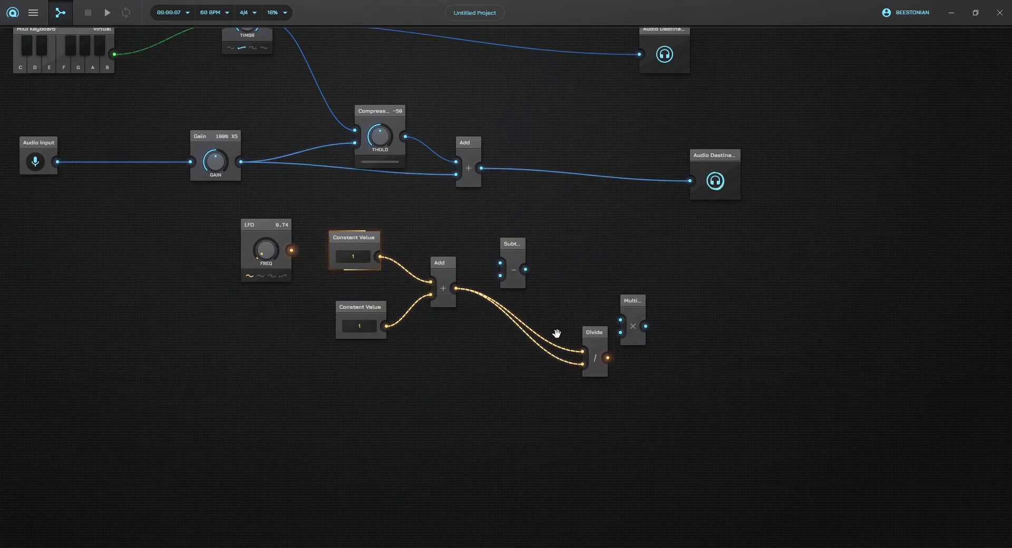
{"action": "left_click_drag", "start_coordinate": [401, 378], "coordinate": [543, 343]}
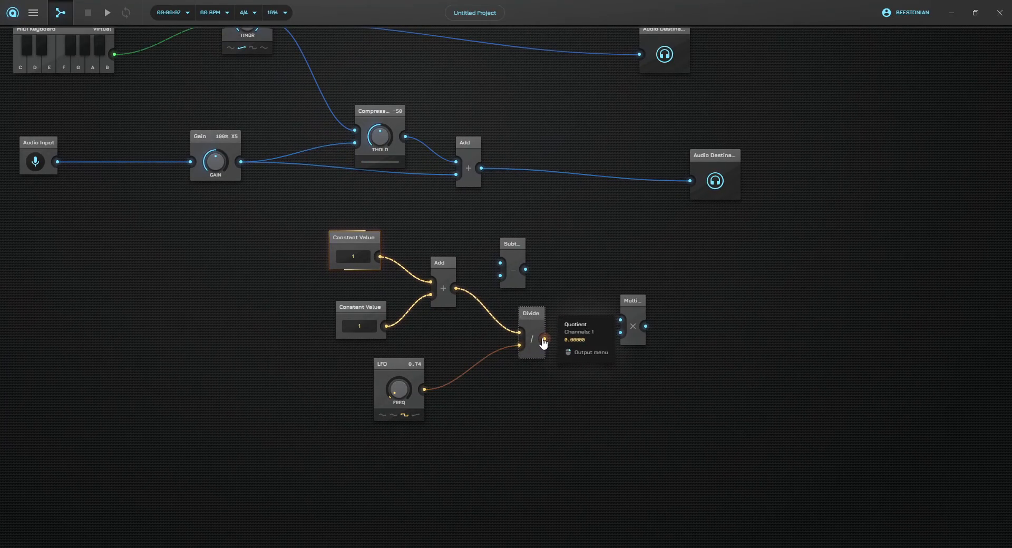
{"action": "double_click", "coordinate": [387, 368]}
{"action": "left_click_drag", "start_coordinate": [932, 145], "coordinate": [808, 150]}
{"action": "type", "text": "5"}
{"action": "type", "text": "2"}
{"action": "left_click", "coordinate": [694, 260]}
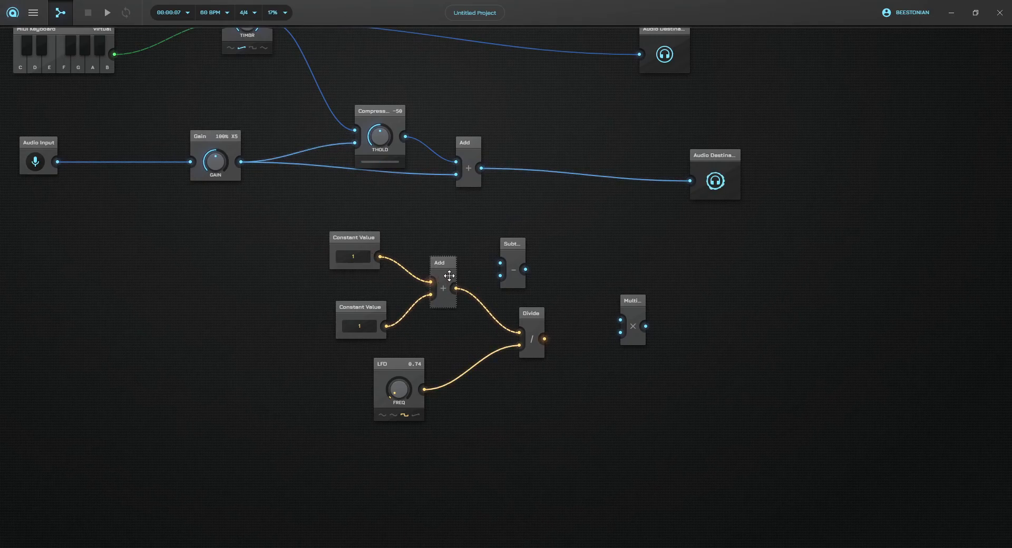
Step: Move the Subtract node clear of the wired math nodes and check the processing load and active node usage
{"action": "left_click_drag", "start_coordinate": [509, 254], "coordinate": [667, 228]}
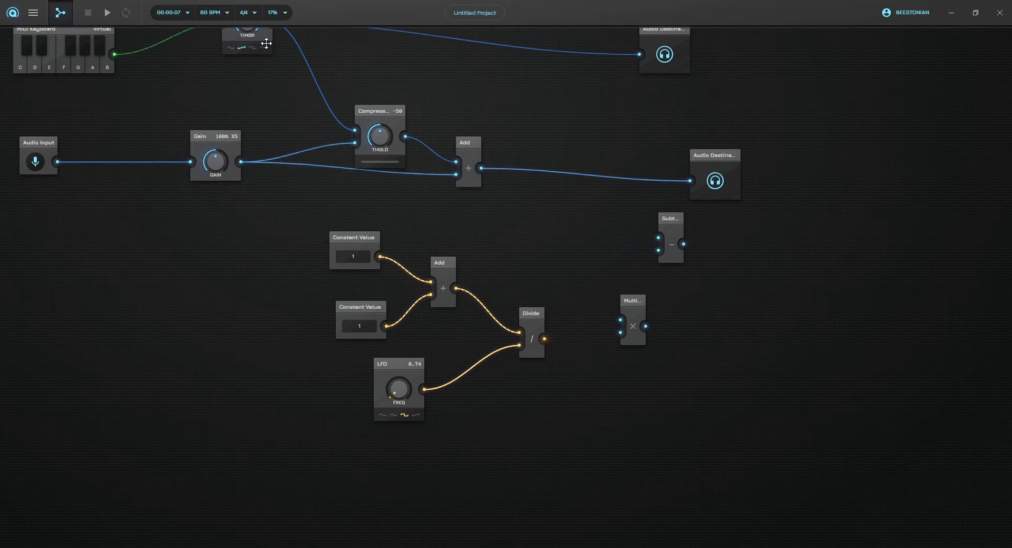
{"action": "left_click", "coordinate": [277, 15]}
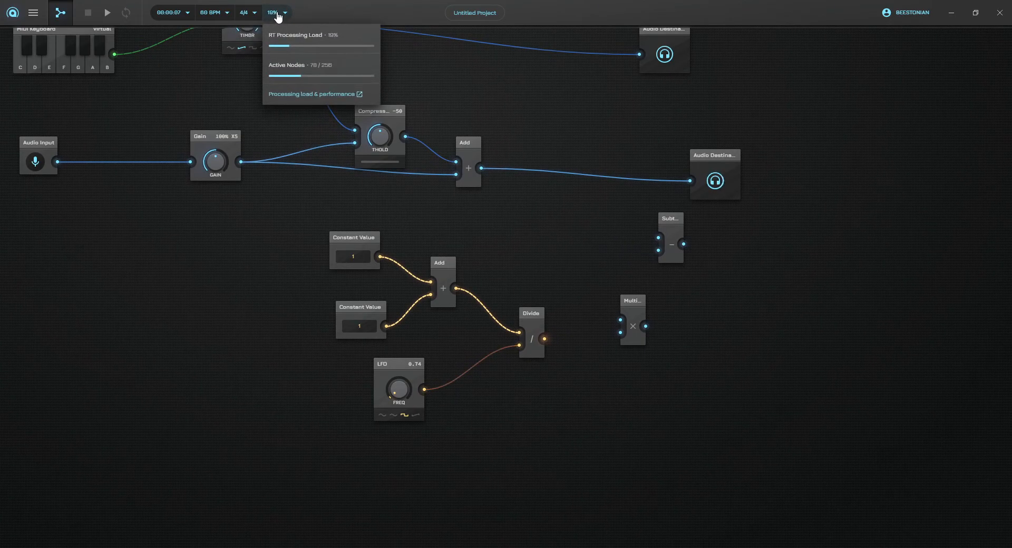
{"action": "left_click", "coordinate": [358, 245]}
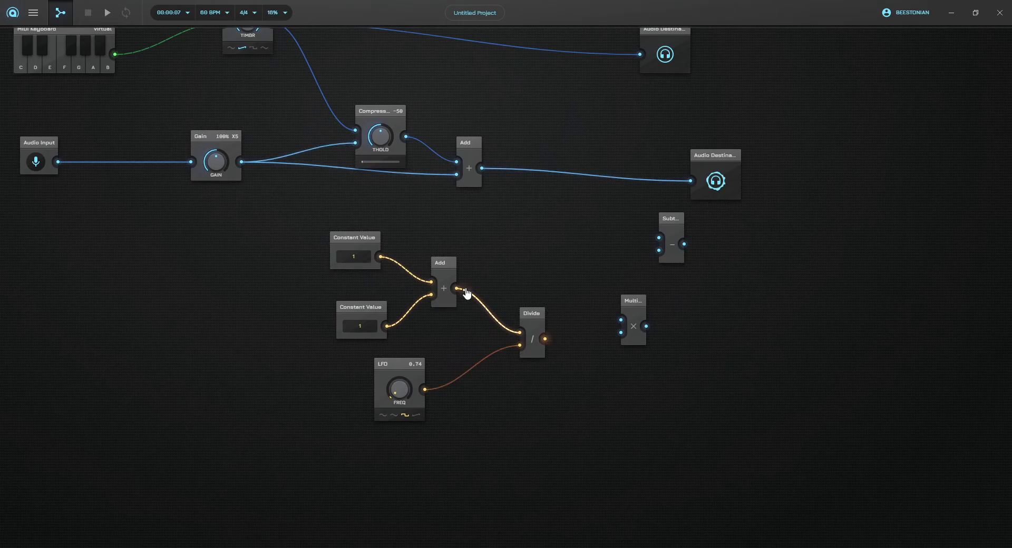
{"action": "left_click_drag", "start_coordinate": [485, 255], "coordinate": [552, 301]}
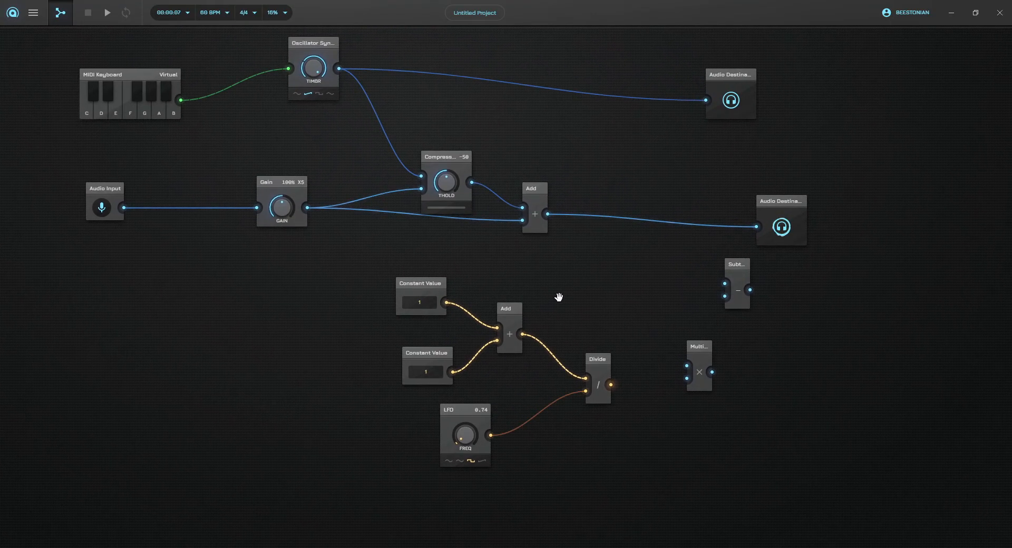
{"action": "left_click_drag", "start_coordinate": [557, 298], "coordinate": [562, 254]}
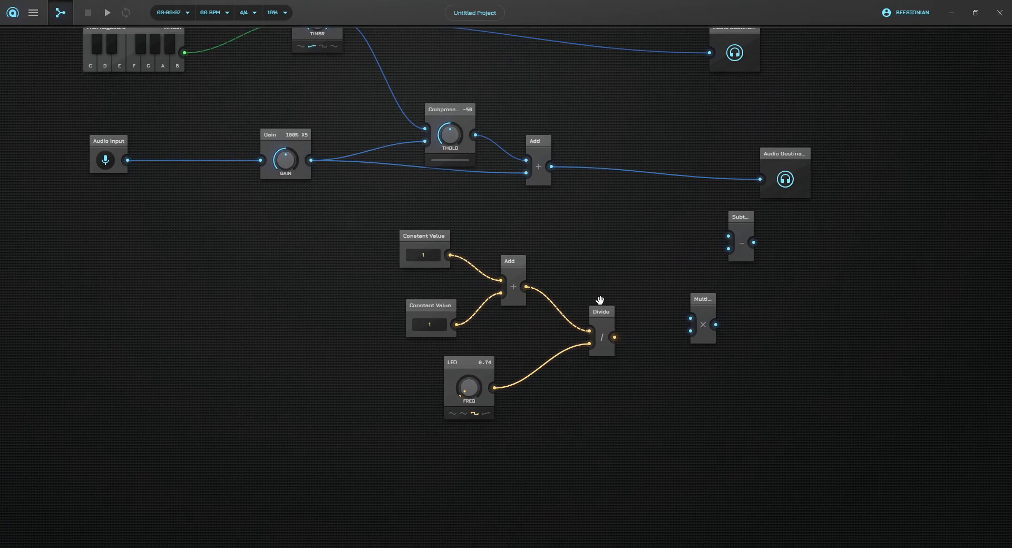
{"action": "left_click_drag", "start_coordinate": [443, 192], "coordinate": [373, 281]}
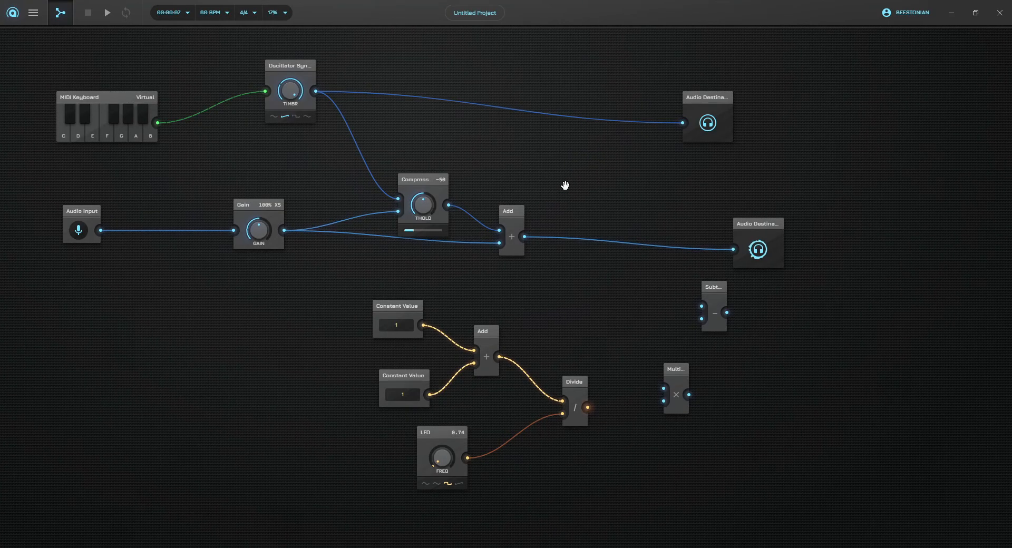
{"action": "left_click_drag", "start_coordinate": [563, 188], "coordinate": [588, 108]}
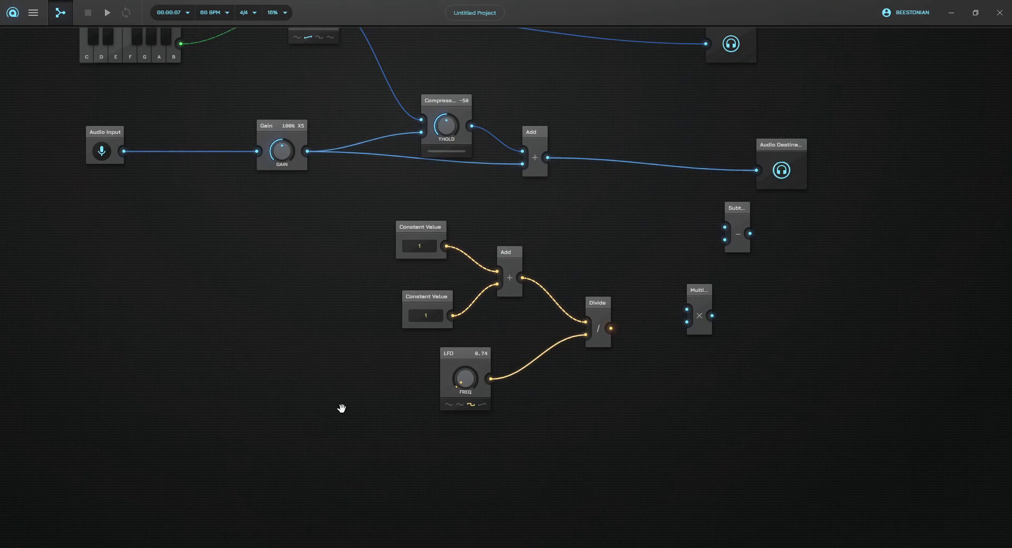
{"action": "left_click_drag", "start_coordinate": [604, 250], "coordinate": [642, 295]}
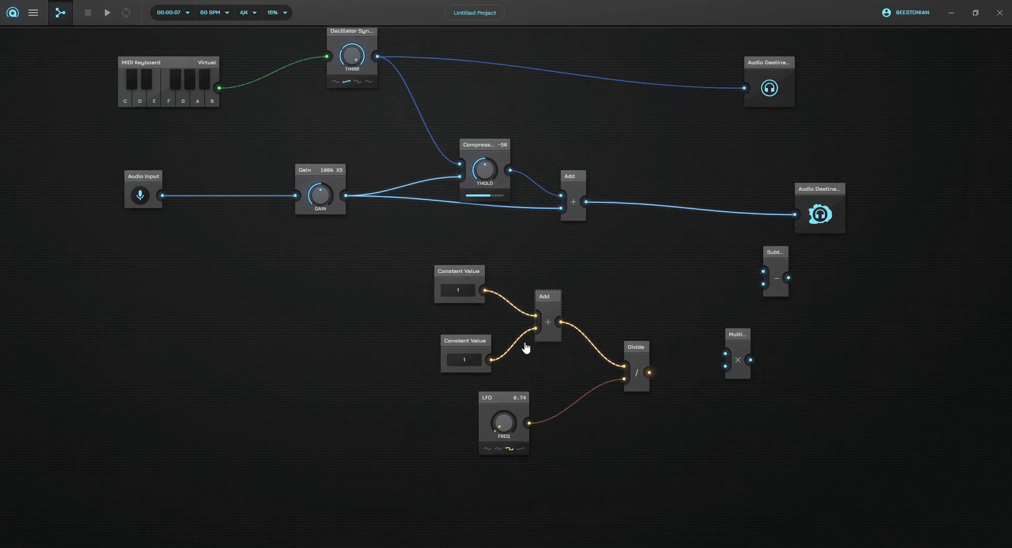
Step: Remove the LFO, both Constant Value nodes and all the math nodes below the main chain
{"action": "left_click_drag", "start_coordinate": [402, 448], "coordinate": [785, 253]}
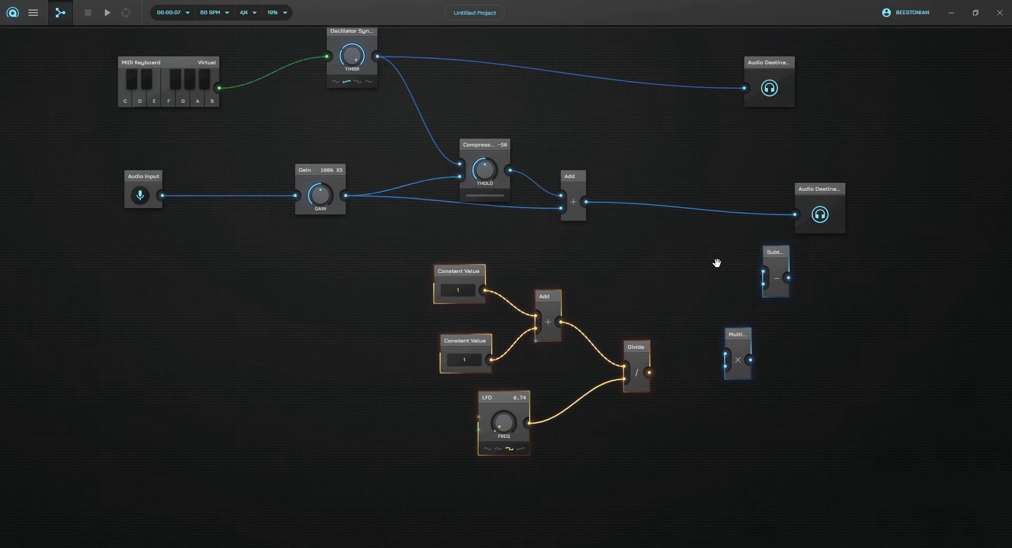
{"action": "key", "text": "ctrl+x"}
Step: Search the node library for "HARM" and place a Harmonic cascade II node below the main chain
{"action": "double_click", "coordinate": [677, 264]}
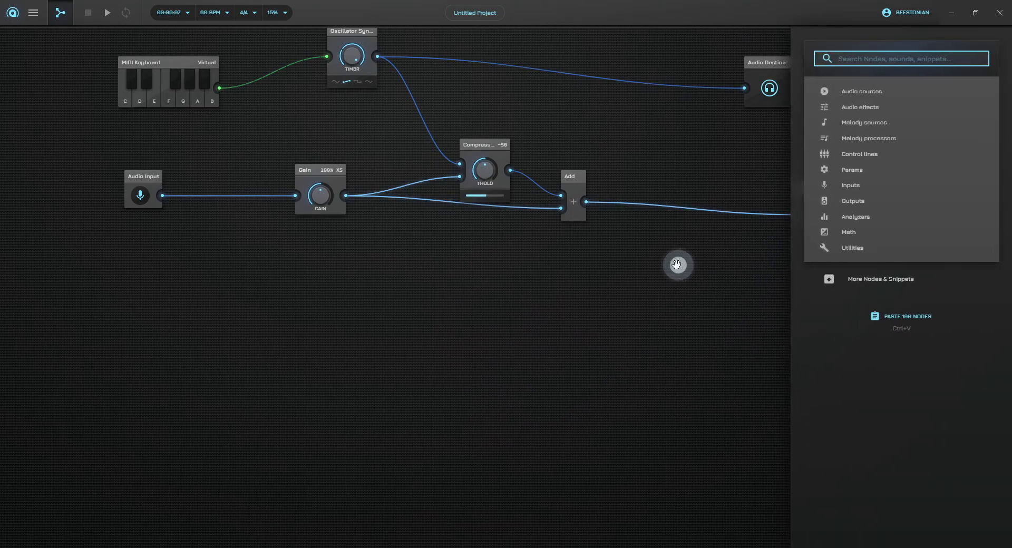
{"action": "type", "text": "HARM"}
{"action": "left_click", "coordinate": [870, 108]}
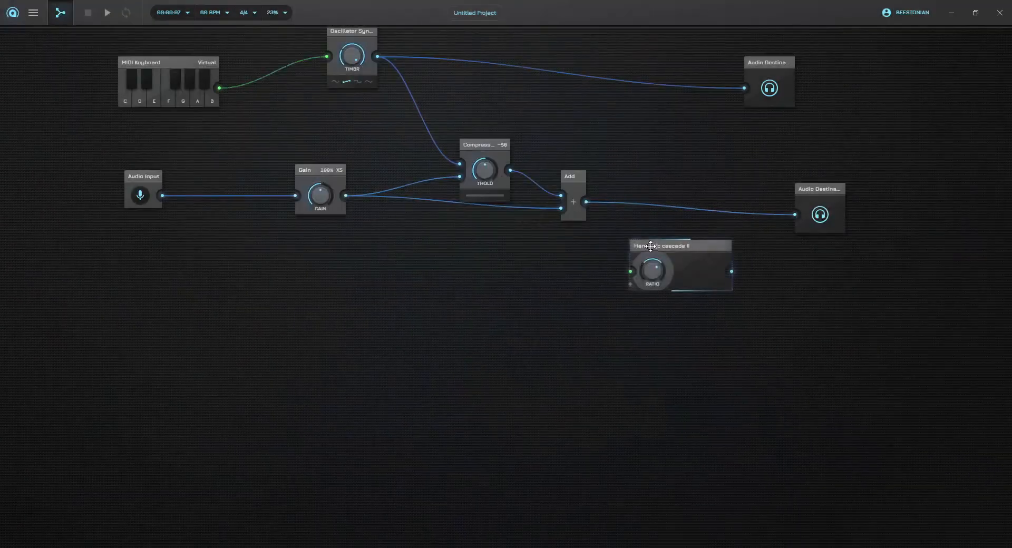
{"action": "left_click_drag", "start_coordinate": [674, 252], "coordinate": [585, 258]}
Step: Wire Harmonic cascade II from the MIDI Keyboard to the Compressor's upper input, replacing the Oscillator Synth feed, and place it above the Gain node
{"action": "left_click_drag", "start_coordinate": [219, 88], "coordinate": [542, 278]}
{"action": "left_click_drag", "start_coordinate": [643, 277], "coordinate": [732, 255]}
{"action": "left_click_drag", "start_coordinate": [587, 253], "coordinate": [363, 121]}
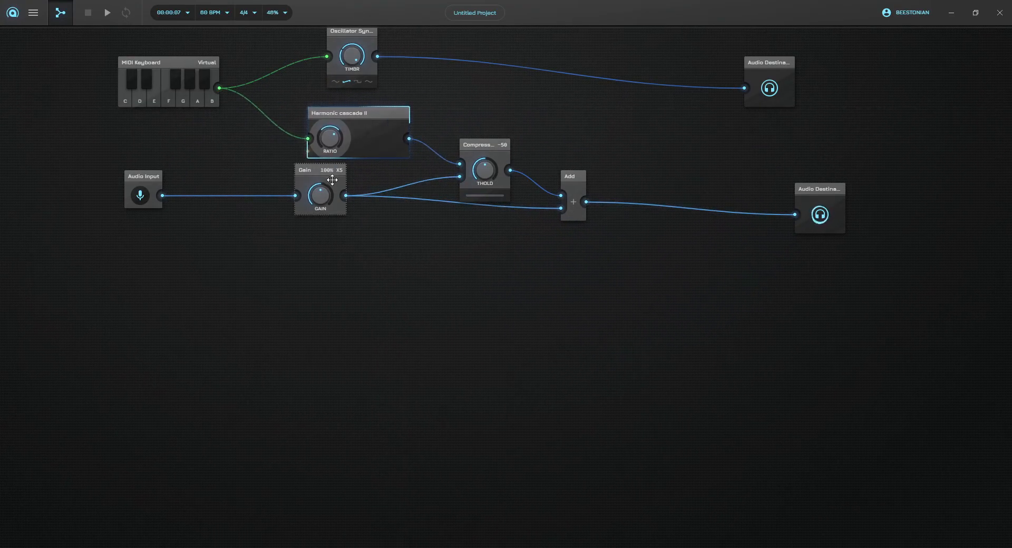
{"action": "left_click_drag", "start_coordinate": [332, 178], "coordinate": [334, 185]}
Step: Audition keyboard notes and feed the upper Audio Destination from Harmonic cascade II instead of the Oscillator Synth
{"action": "key", "text": "f"}
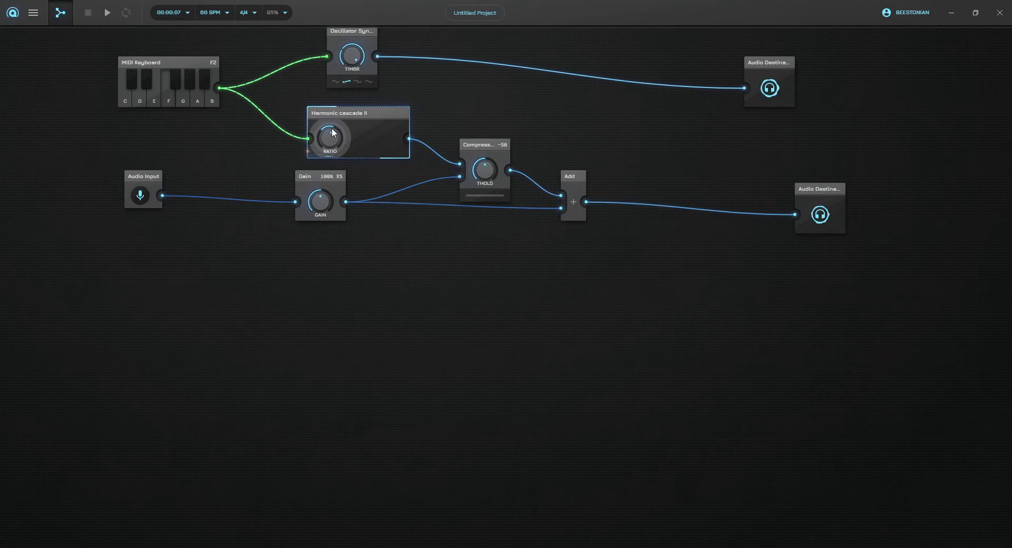
{"action": "key", "text": "a"}
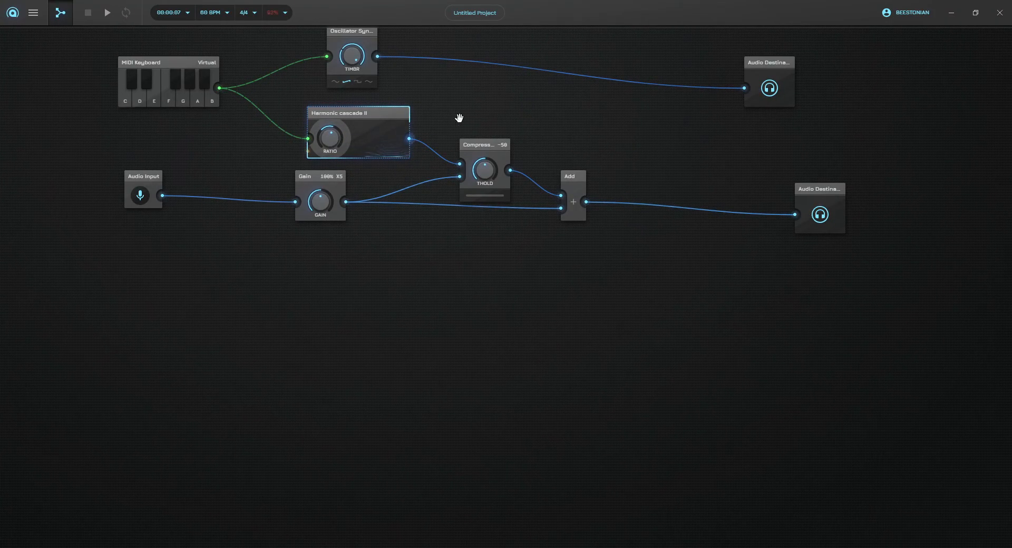
{"action": "left_click_drag", "start_coordinate": [743, 89], "coordinate": [409, 138]}
{"action": "key", "text": "s"}
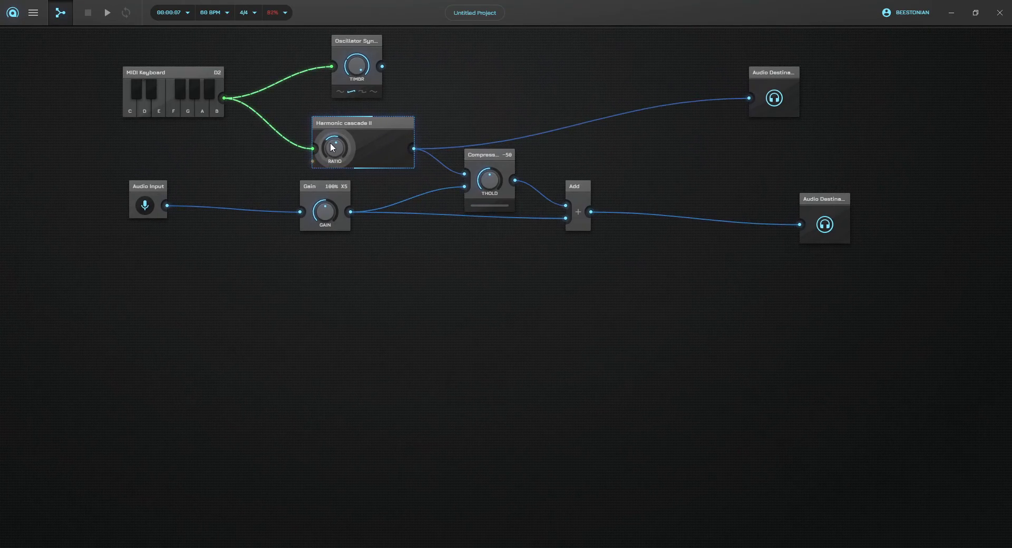
Step: Audition a keyboard note and open the internal graph of Harmonic cascade II
{"action": "key", "text": "a"}
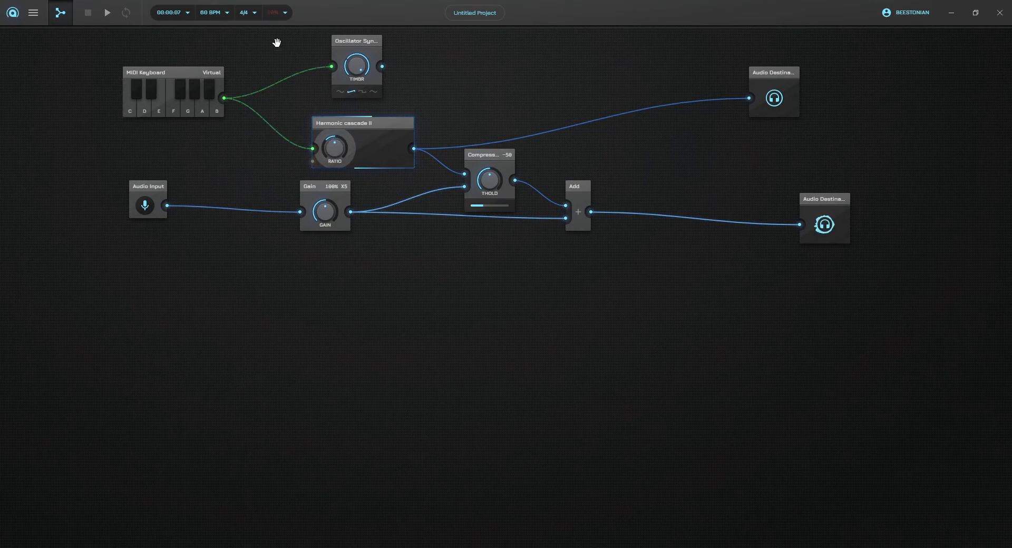
{"action": "right_click", "coordinate": [343, 138]}
{"action": "left_click", "coordinate": [423, 165]}
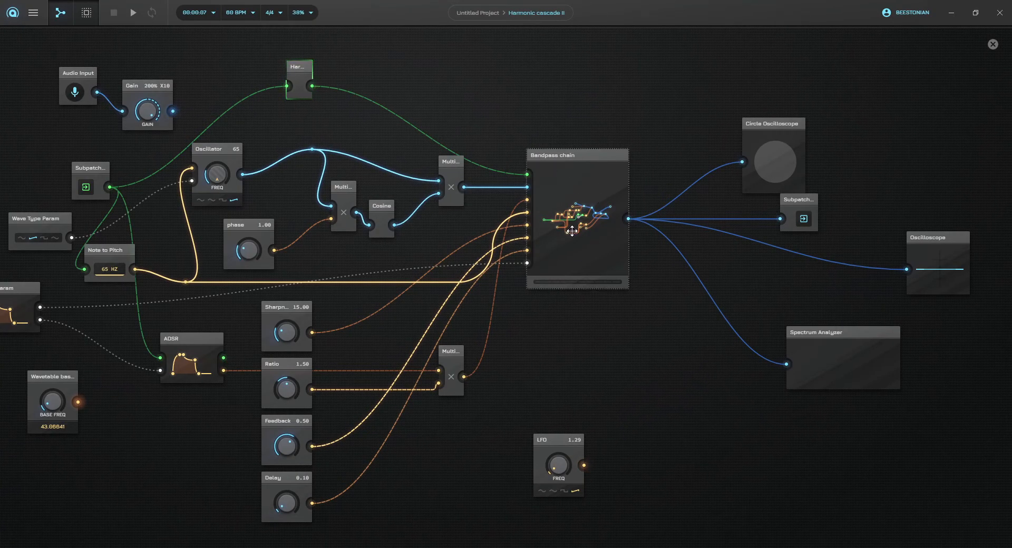
Step: Examine the Harmonizer node's settings for the semitones, velocity and delay of each harmonic
{"action": "left_click", "coordinate": [573, 229]}
{"action": "right_click", "coordinate": [296, 79]}
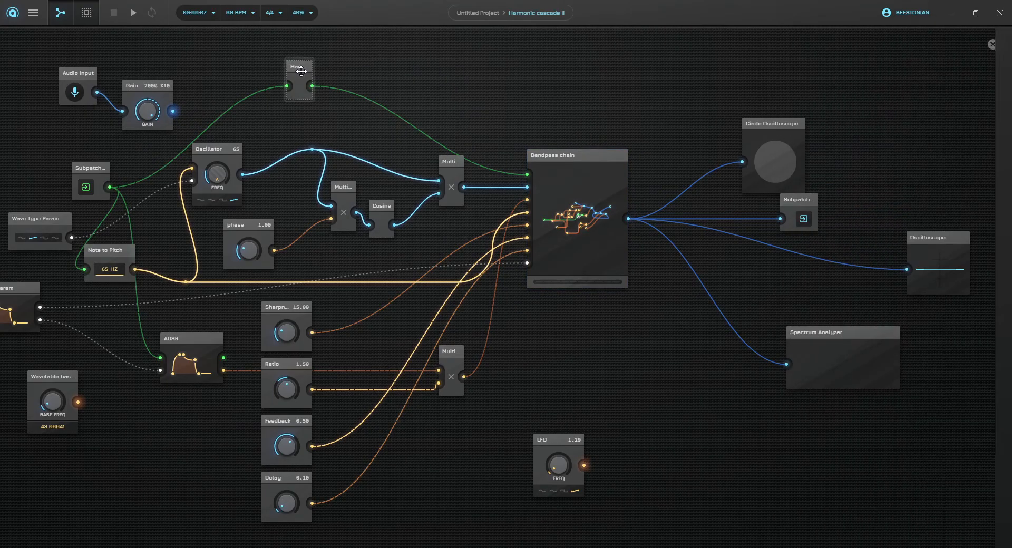
{"action": "left_click", "coordinate": [324, 129]}
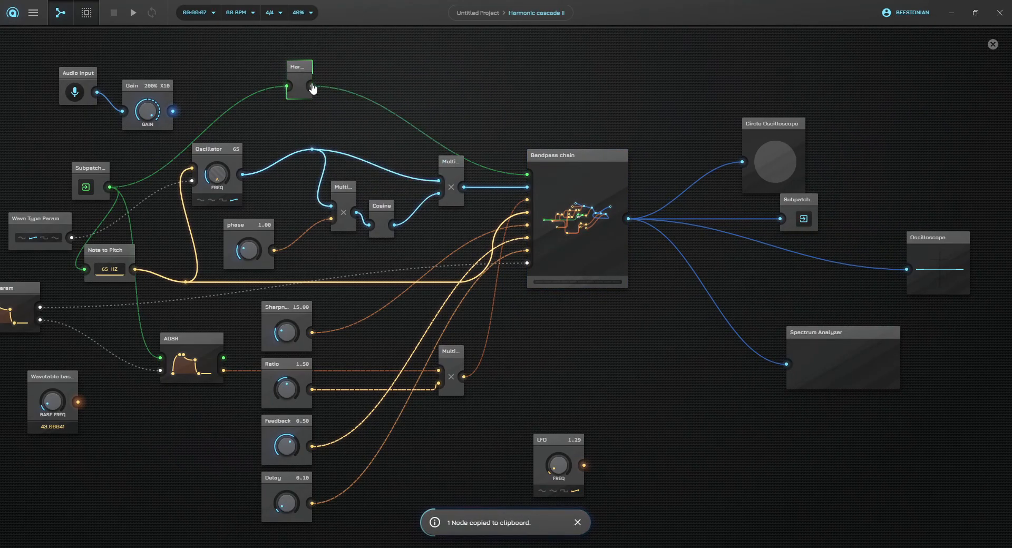
{"action": "right_click", "coordinate": [302, 68]}
{"action": "left_click", "coordinate": [337, 101]}
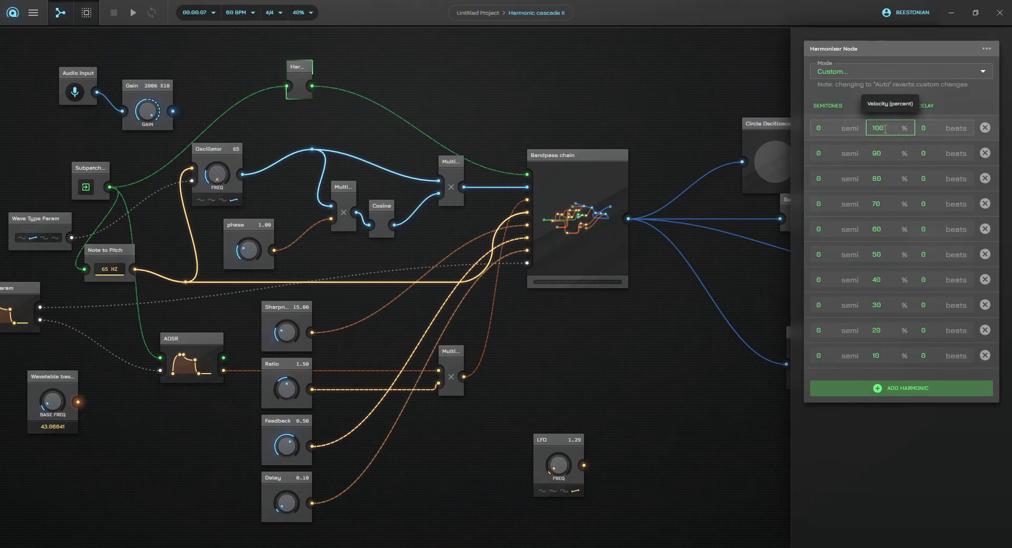
{"action": "left_click", "coordinate": [669, 99]}
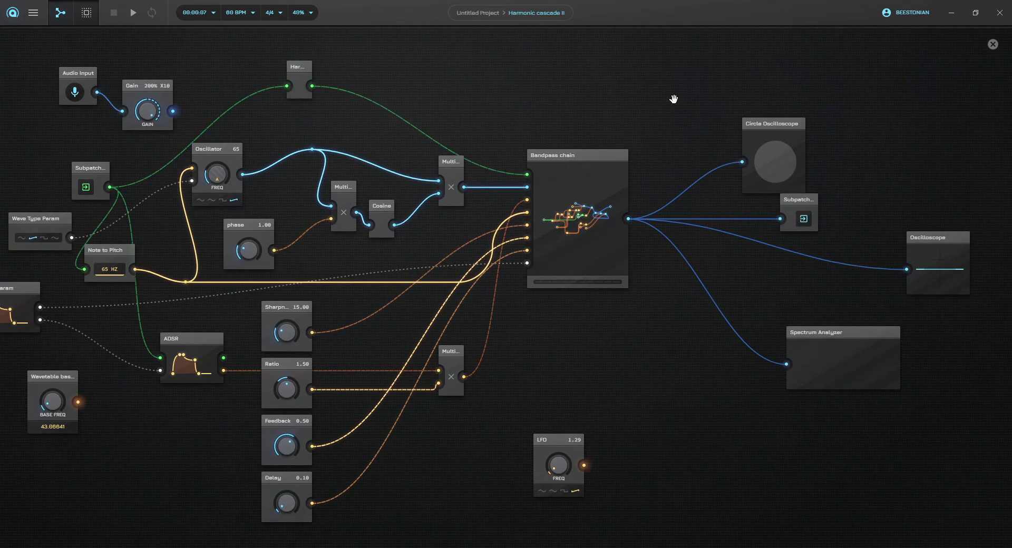
Step: Open the Bandpass chain subpatch and examine its filter, envelope, gain and delay feedback sections
{"action": "left_click_drag", "start_coordinate": [671, 99], "coordinate": [594, 104]}
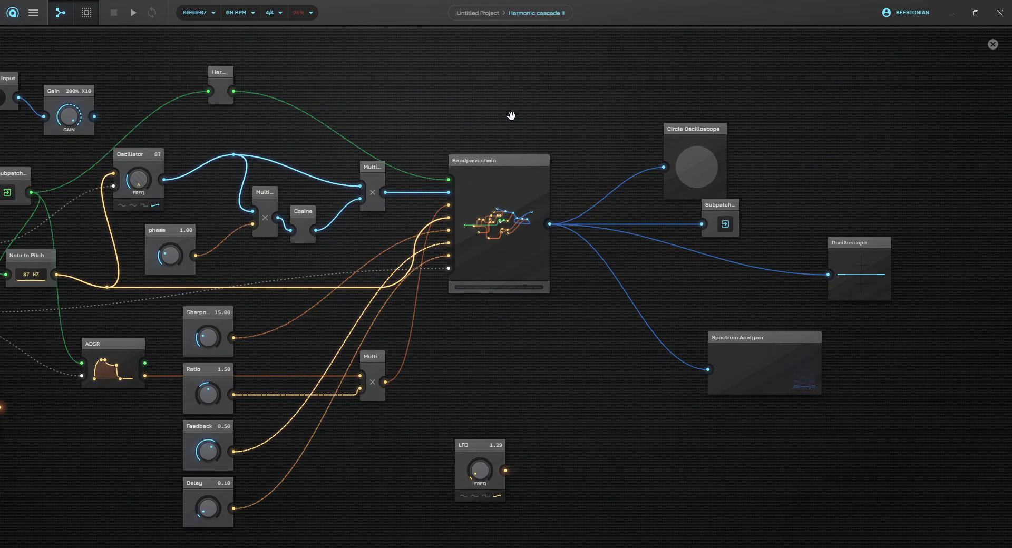
{"action": "right_click", "coordinate": [526, 178]}
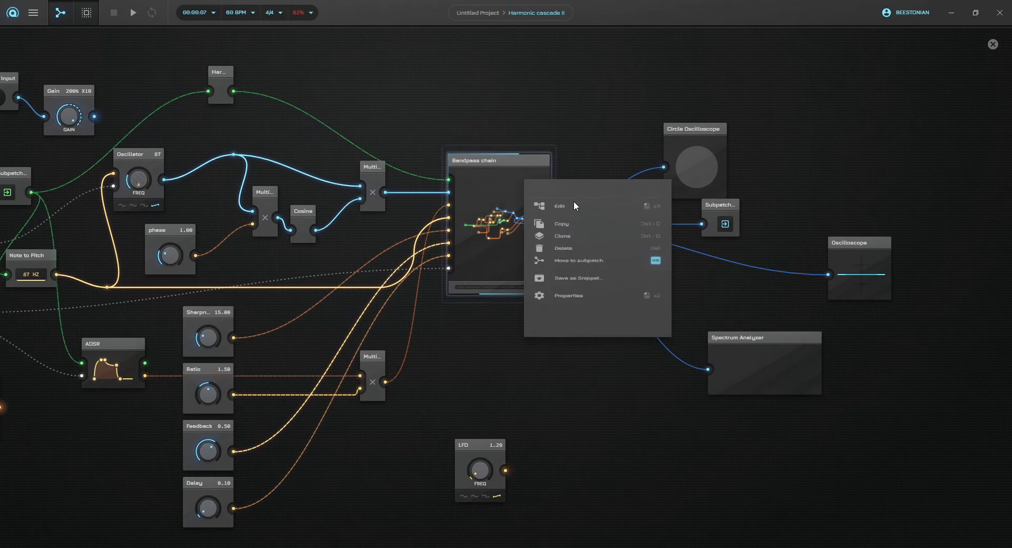
{"action": "left_click", "coordinate": [593, 215]}
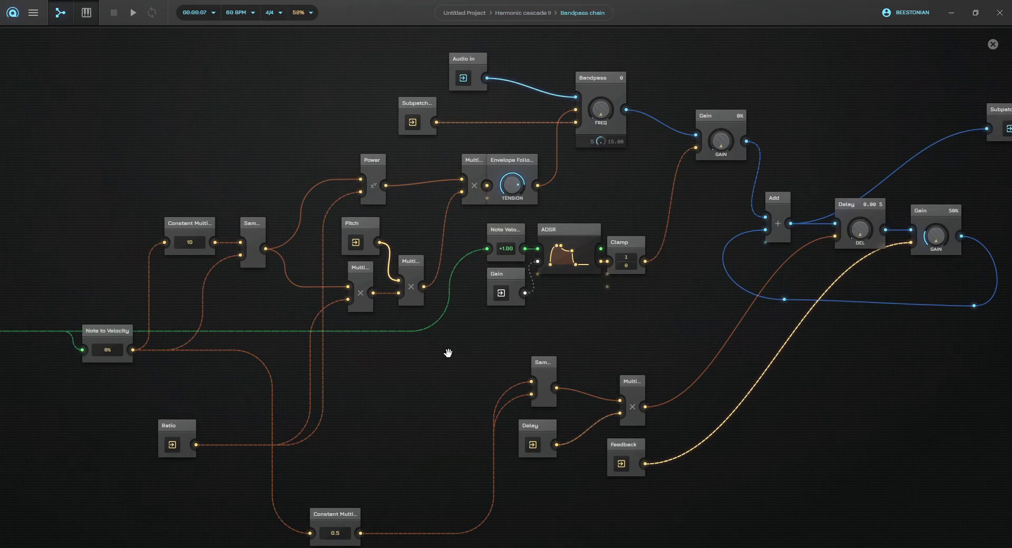
{"action": "left_click_drag", "start_coordinate": [685, 65], "coordinate": [615, 76]}
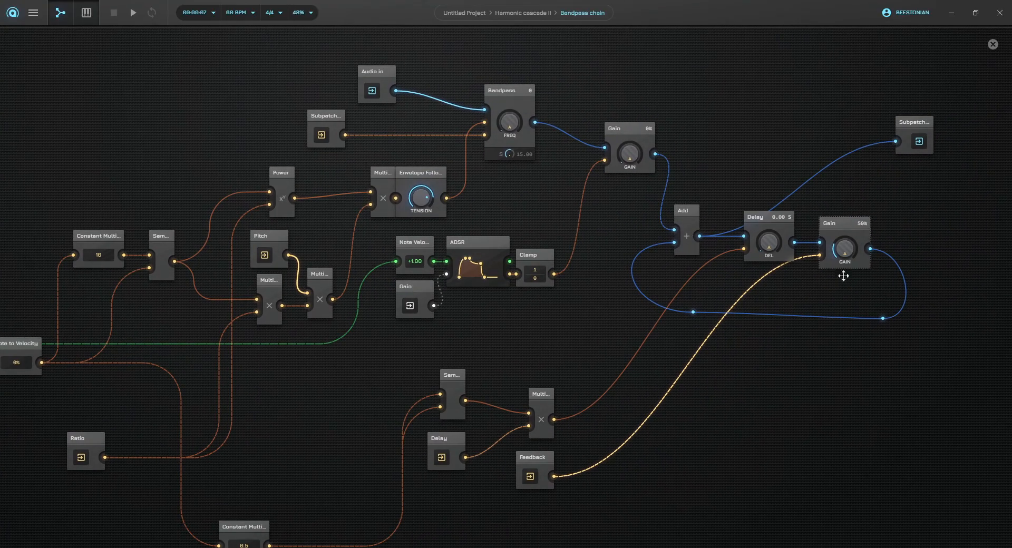
{"action": "left_click_drag", "start_coordinate": [380, 355], "coordinate": [545, 227]}
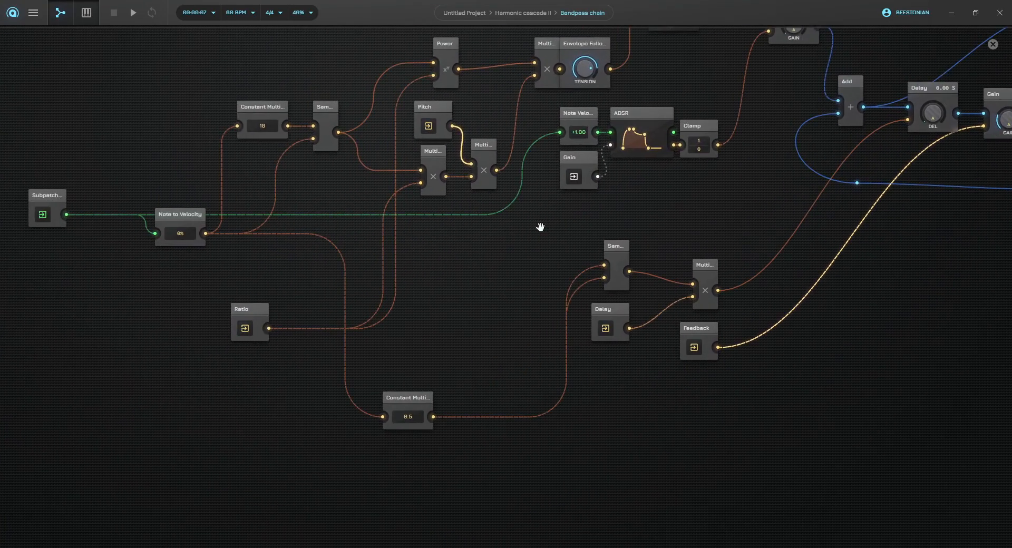
Step: Leave the Bandpass chain, look over the Harmonic cascade II graph and return to the project's main graph
{"action": "left_click", "coordinate": [519, 13]}
{"action": "left_click_drag", "start_coordinate": [78, 94], "coordinate": [174, 113]}
{"action": "left_click_drag", "start_coordinate": [242, 106], "coordinate": [141, 99]}
{"action": "left_click", "coordinate": [477, 13]}
{"action": "left_click_drag", "start_coordinate": [296, 235], "coordinate": [258, 235]}
{"action": "left_click_drag", "start_coordinate": [343, 198], "coordinate": [270, 181]}
{"action": "left_click_drag", "start_coordinate": [457, 253], "coordinate": [463, 247]}
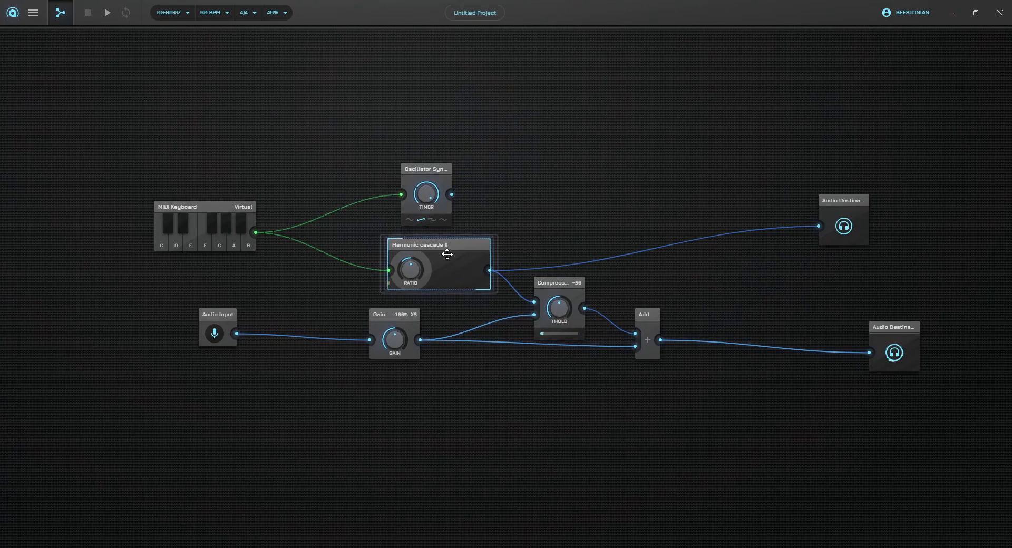
{"action": "double_click", "coordinate": [559, 144]}
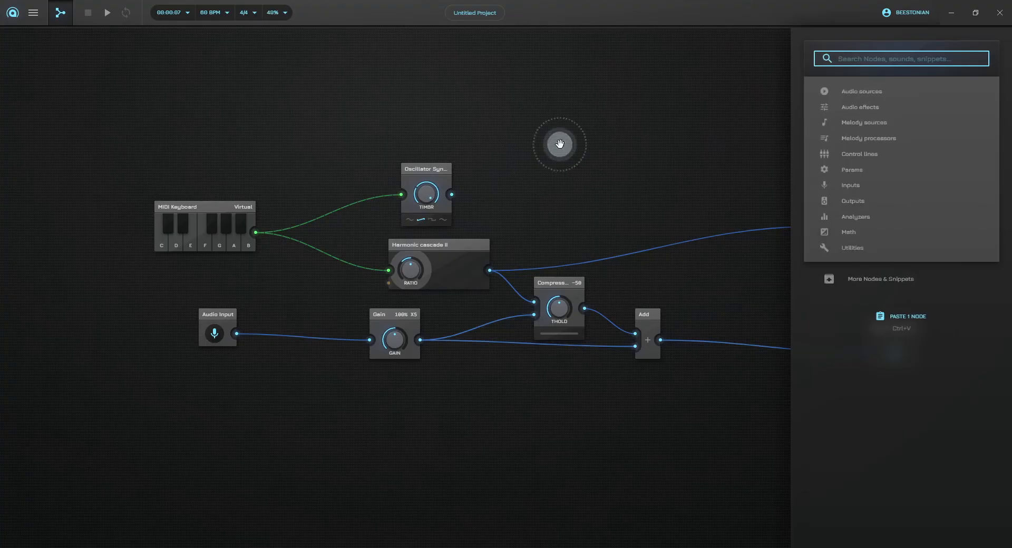
{"action": "type", "text": "SAMPLER"}
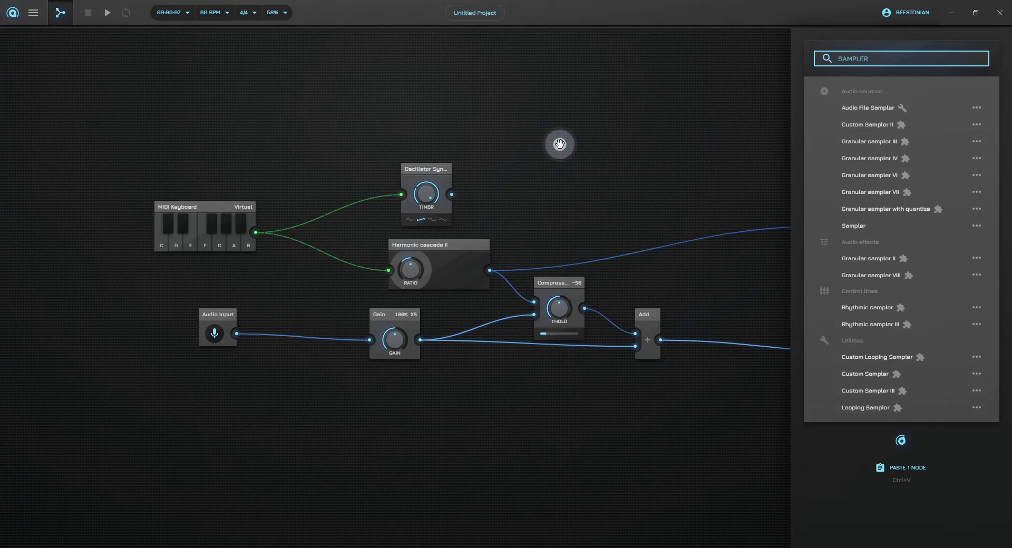
{"action": "left_click", "coordinate": [878, 225]}
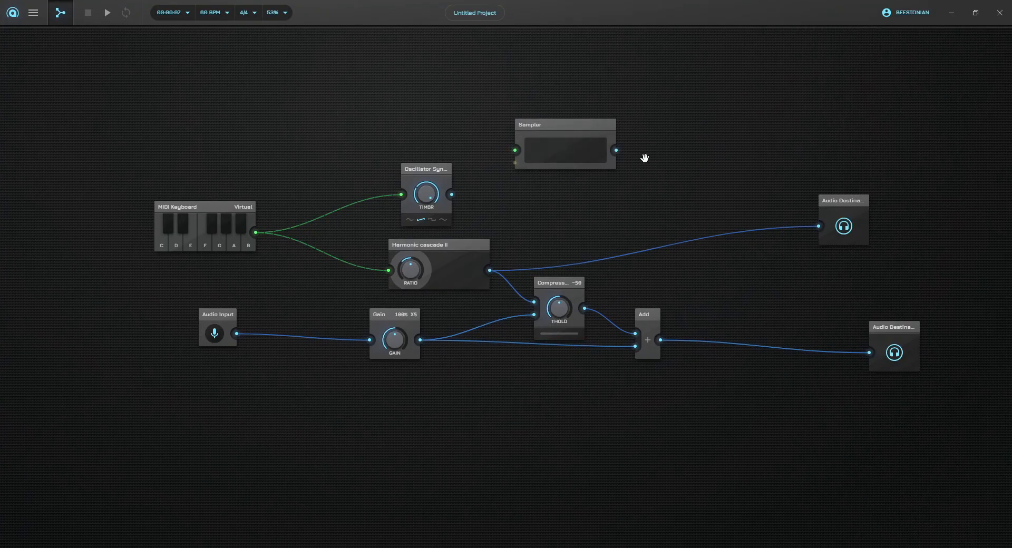
{"action": "key", "text": "ctrl+x"}
Step: Search the node library for "SAMPLER" and place an Audio File Sampler node above the main chain
{"action": "double_click", "coordinate": [575, 137]}
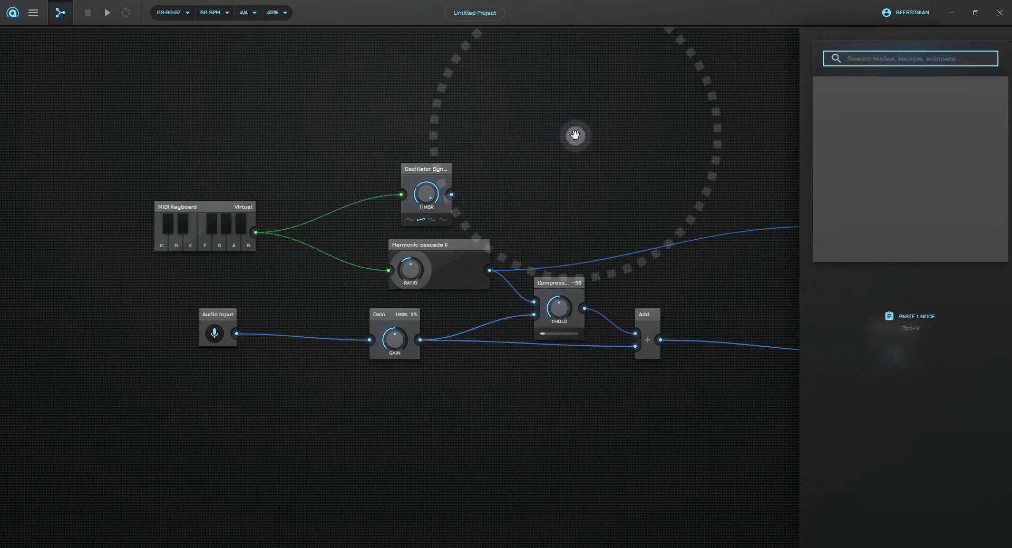
{"action": "type", "text": "CUSTOM"}
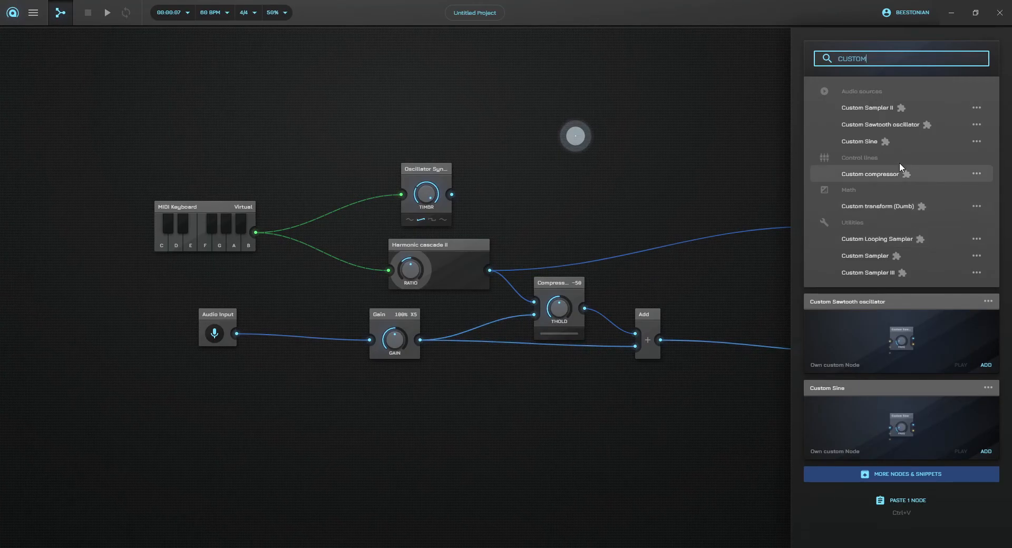
{"action": "type", "text": "sampler"}
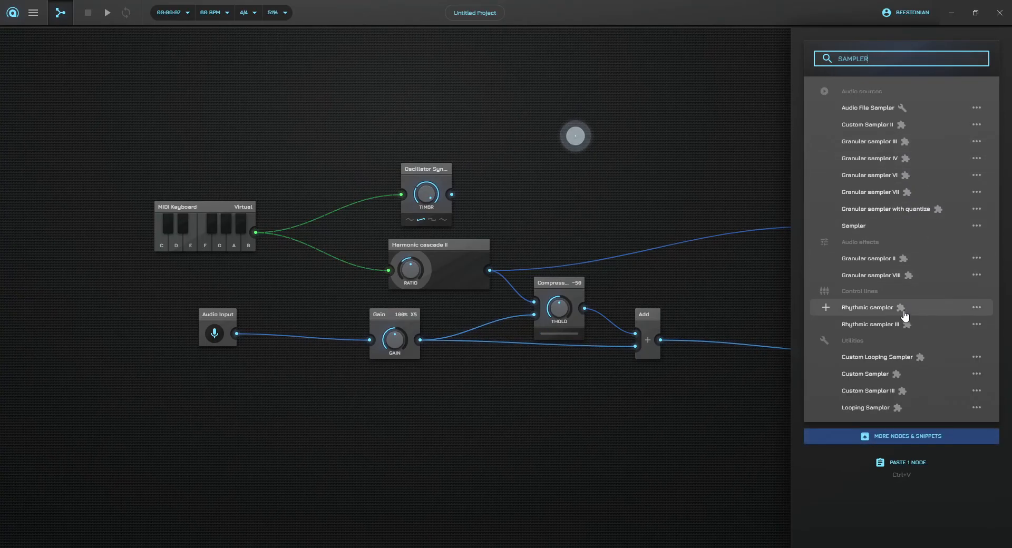
{"action": "left_click", "coordinate": [911, 108]}
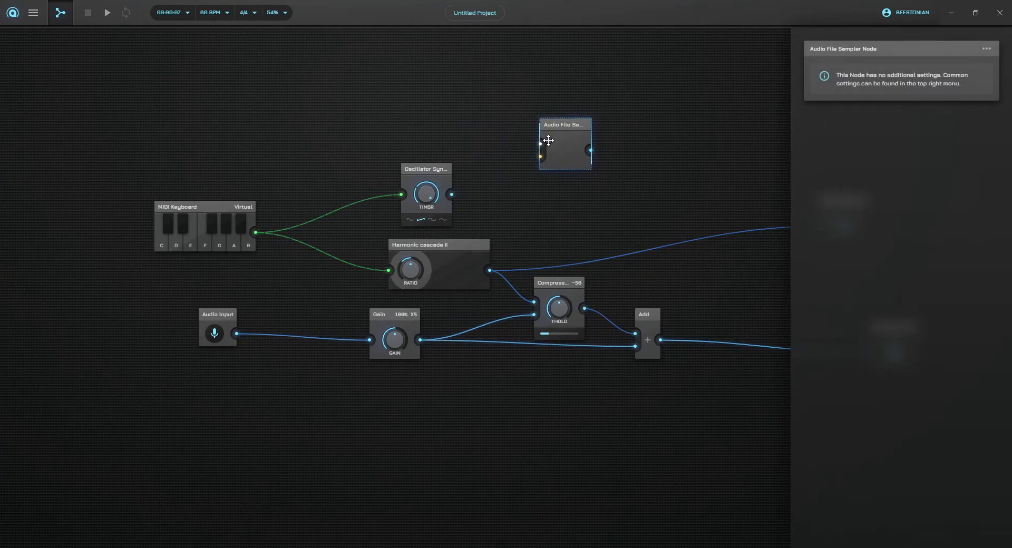
{"action": "left_click_drag", "start_coordinate": [544, 151], "coordinate": [601, 113]}
Step: Search for "AUDIO FILE", add an Audio File Param node and wire it to the Audio File Sampler's file input
{"action": "left_click", "coordinate": [519, 98]}
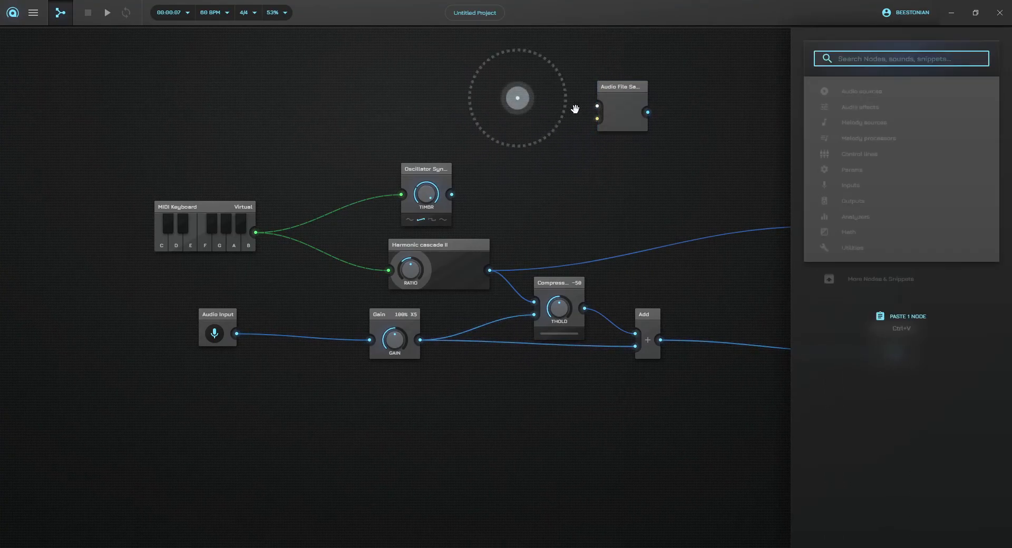
{"action": "type", "text": "AUDIO FILE"}
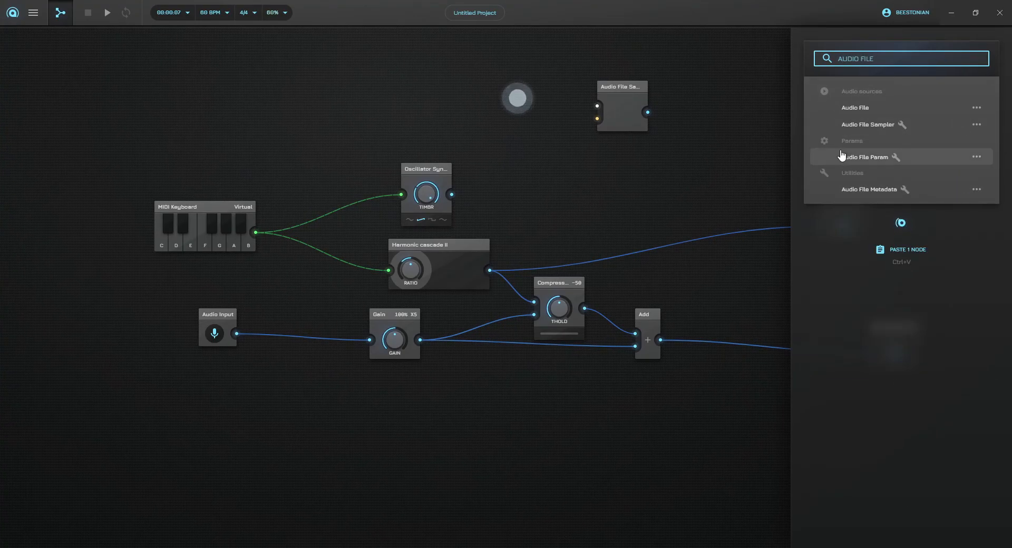
{"action": "left_click", "coordinate": [843, 156]}
{"action": "left_click_drag", "start_coordinate": [509, 100], "coordinate": [597, 106]}
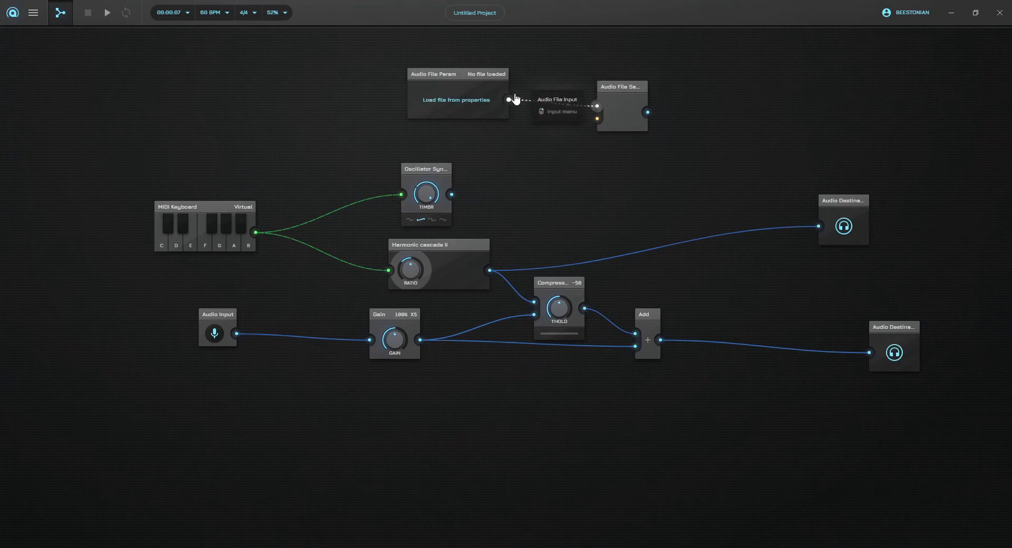
Step: Load the local harmonic cascade WAV file into the Audio File Param node
{"action": "left_click", "coordinate": [504, 92]}
{"action": "left_click", "coordinate": [833, 142]}
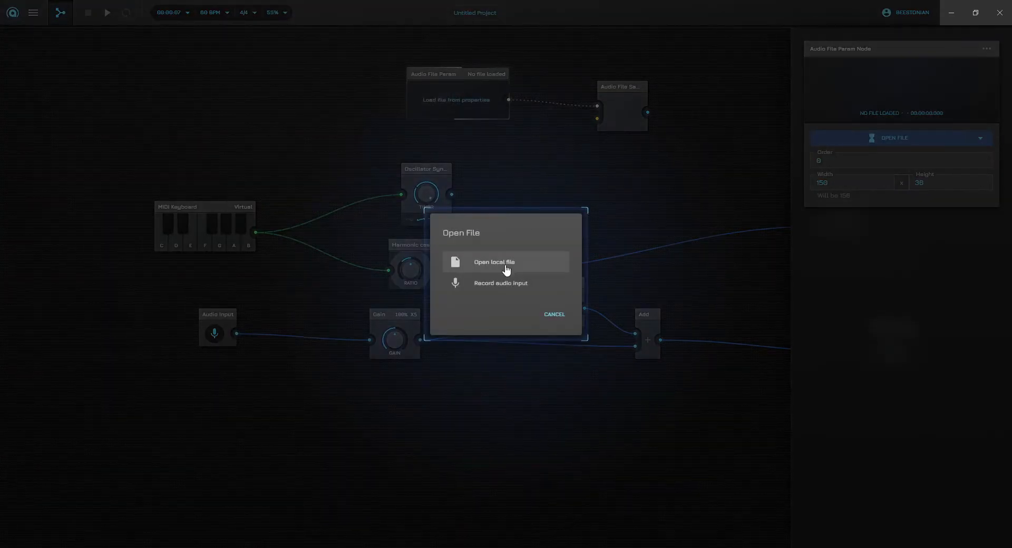
{"action": "left_click", "coordinate": [508, 267]}
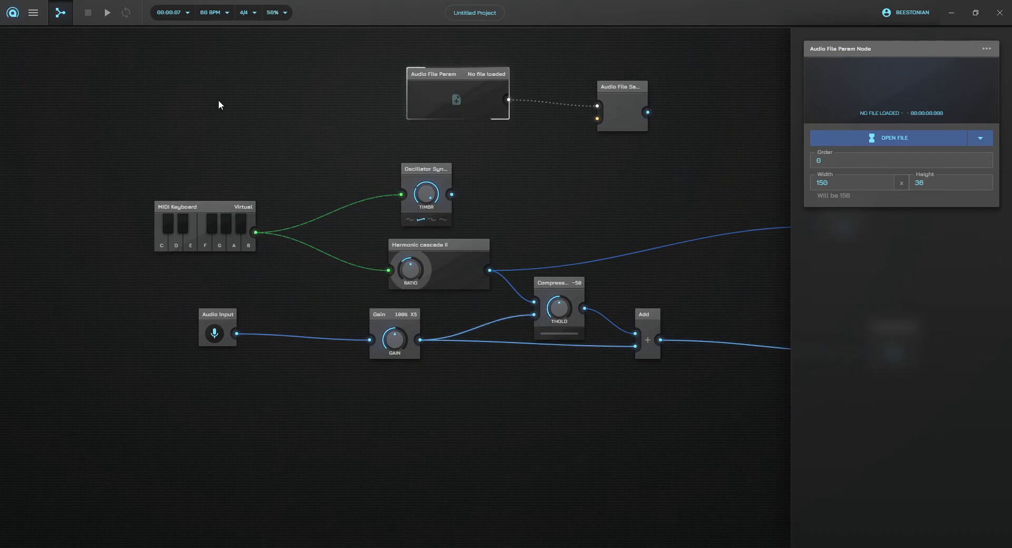
{"action": "left_click_drag", "start_coordinate": [702, 160], "coordinate": [656, 161]}
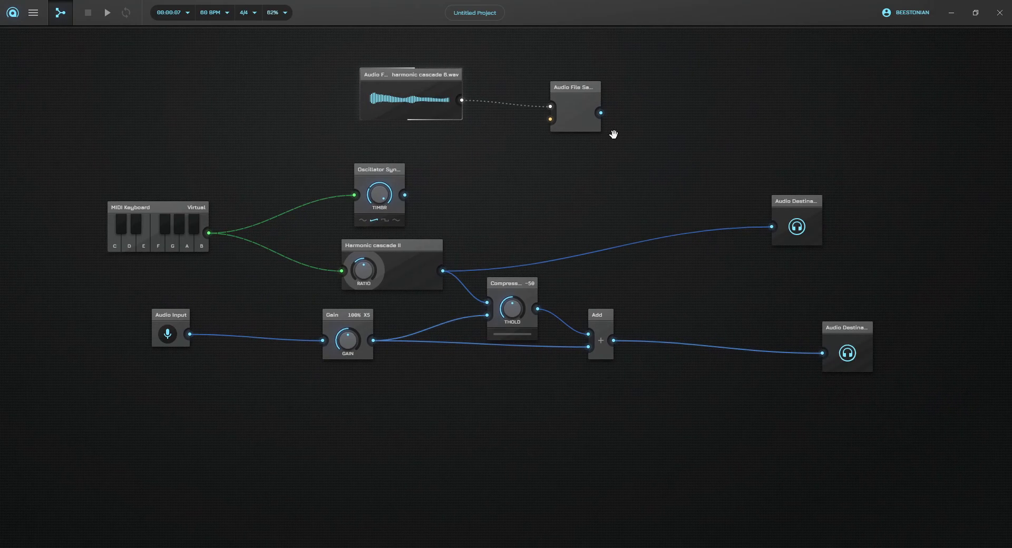
Step: Feed the Compressor's upper input from the Audio File Sampler instead of Harmonic cascade II, and move the Compressor and Add nodes nearer the lower destination
{"action": "left_click_drag", "start_coordinate": [600, 112], "coordinate": [818, 348]}
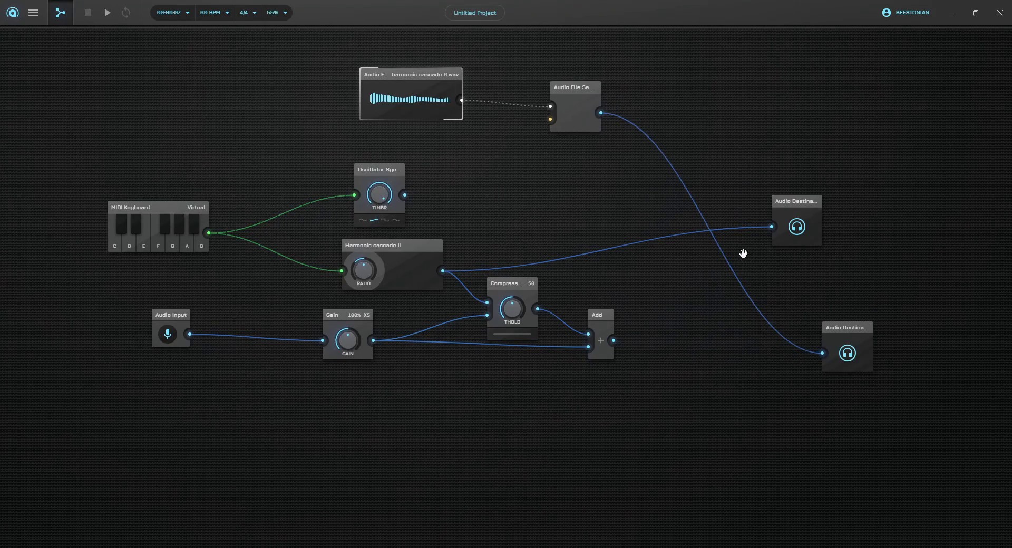
{"action": "left_click_drag", "start_coordinate": [812, 345], "coordinate": [821, 353]}
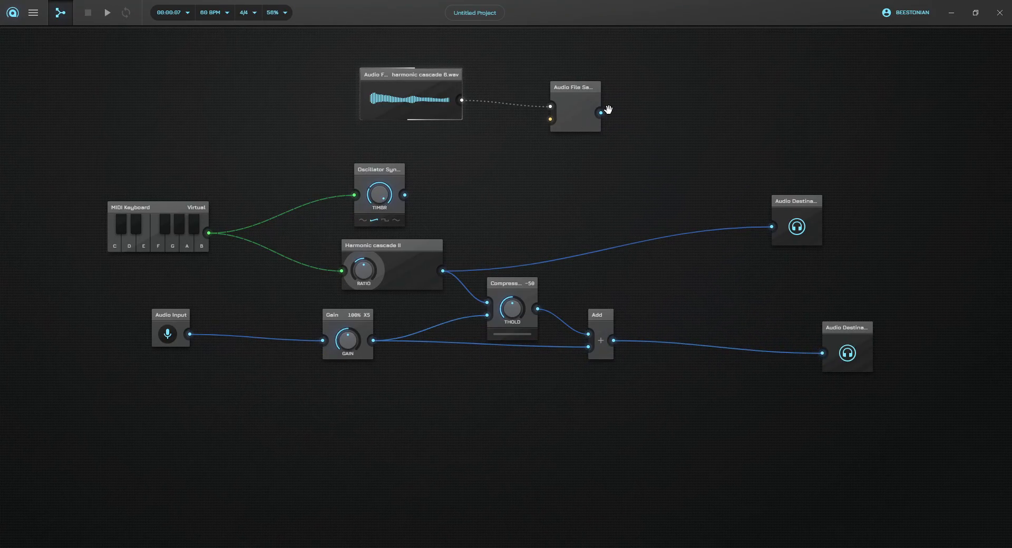
{"action": "left_click_drag", "start_coordinate": [601, 112], "coordinate": [630, 295]}
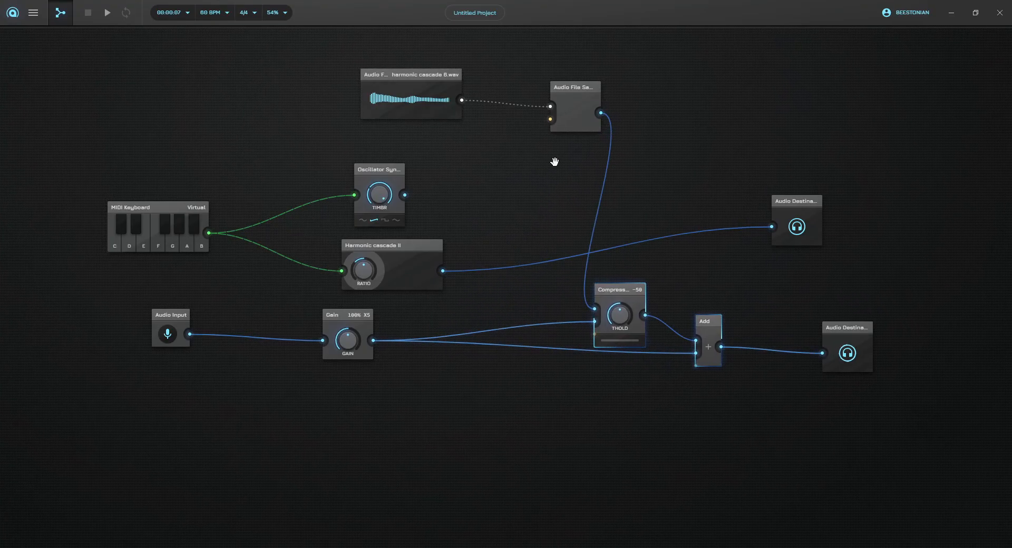
Step: Add a Timer node and wire it from the MIDI Keyboard to the Audio File Sampler's lower input, moving the Oscillator Synth aside
{"action": "double_click", "coordinate": [498, 152]}
{"action": "type", "text": "TIMER"}
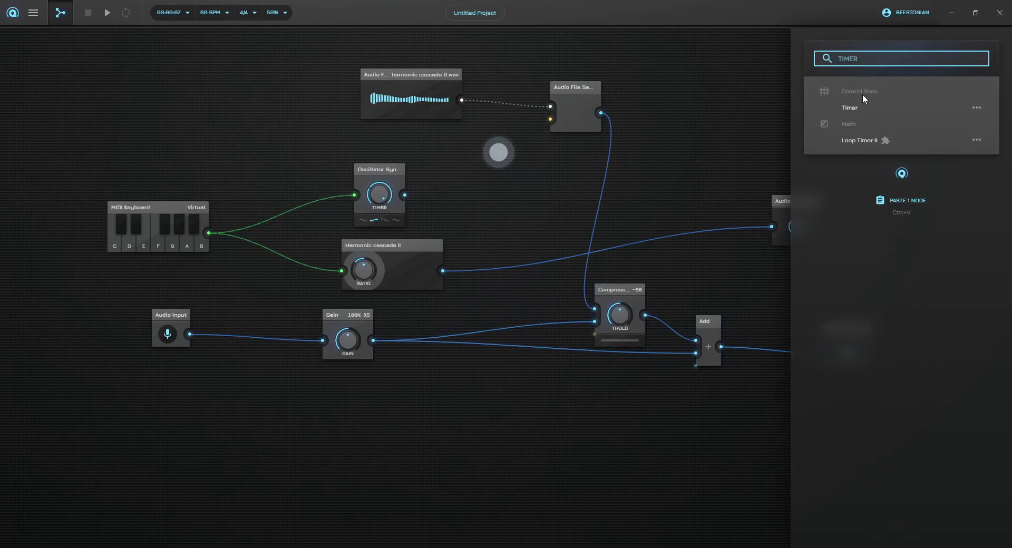
{"action": "left_click", "coordinate": [869, 112]}
{"action": "left_click_drag", "start_coordinate": [391, 178], "coordinate": [290, 109]}
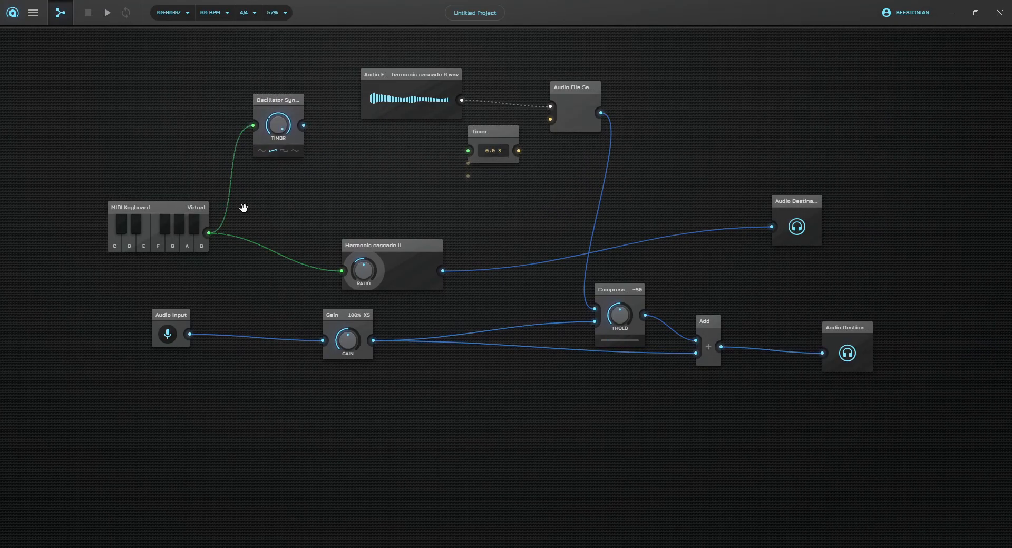
{"action": "left_click_drag", "start_coordinate": [209, 232], "coordinate": [551, 120]}
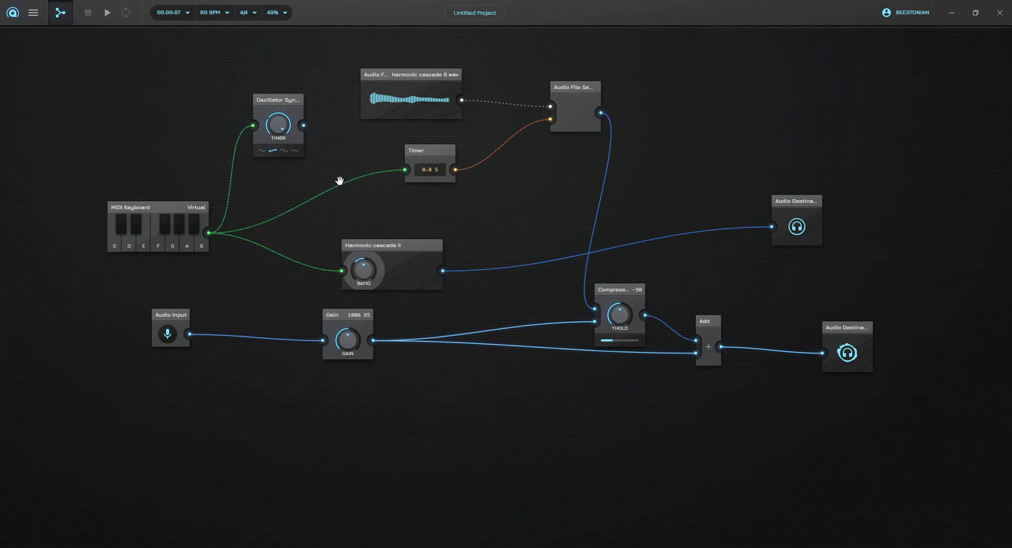
{"action": "left_click_drag", "start_coordinate": [500, 221], "coordinate": [464, 220]}
Step: Audition keyboard notes and feed the upper Audio Destination from the Audio File Sampler instead of Harmonic cascade II
{"action": "key", "text": "v"}
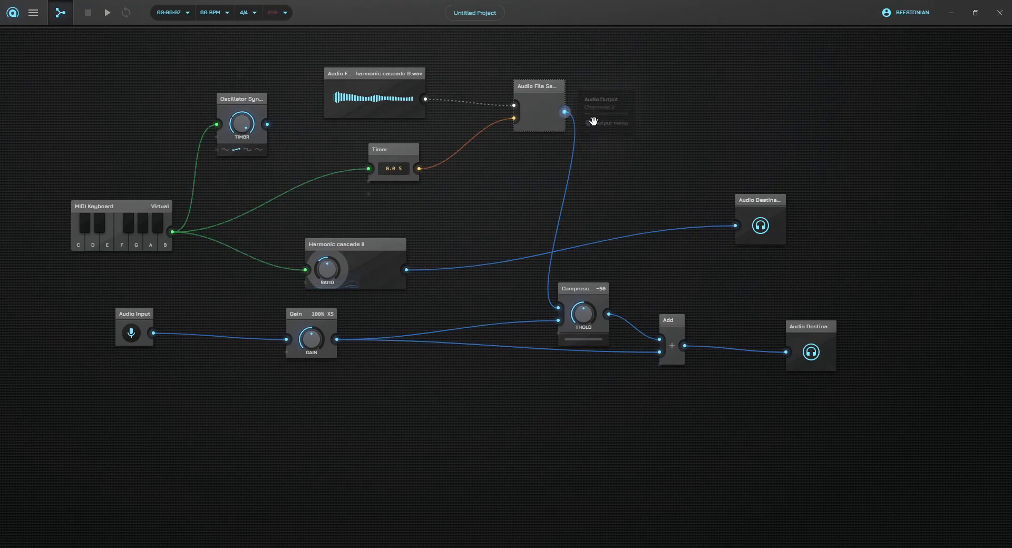
{"action": "left_click_drag", "start_coordinate": [728, 227], "coordinate": [734, 226]}
{"action": "key", "text": "z"}
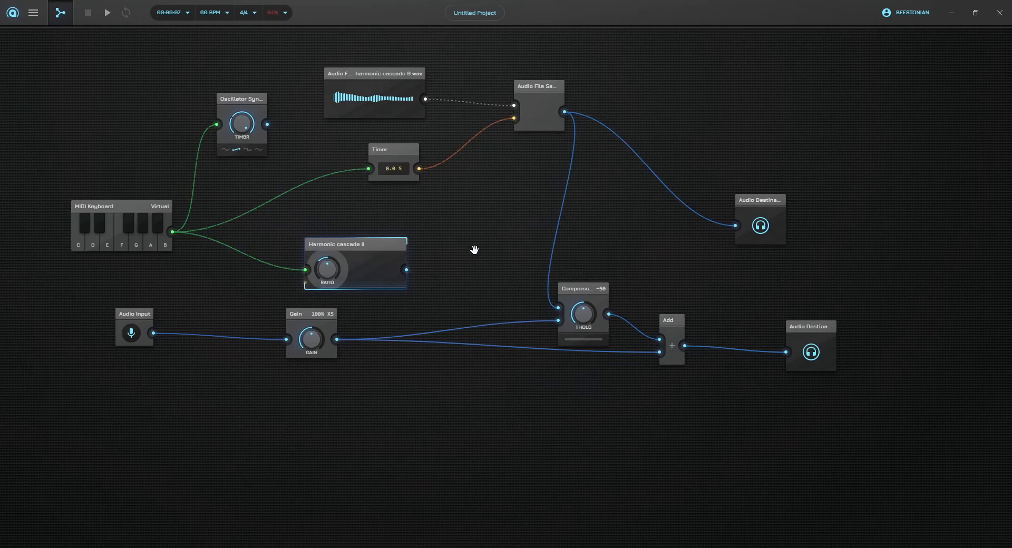
Step: Delete the Harmonic cascade II node and audition the Audio File Sampler with keyboard notes
{"action": "key", "text": "Delete"}
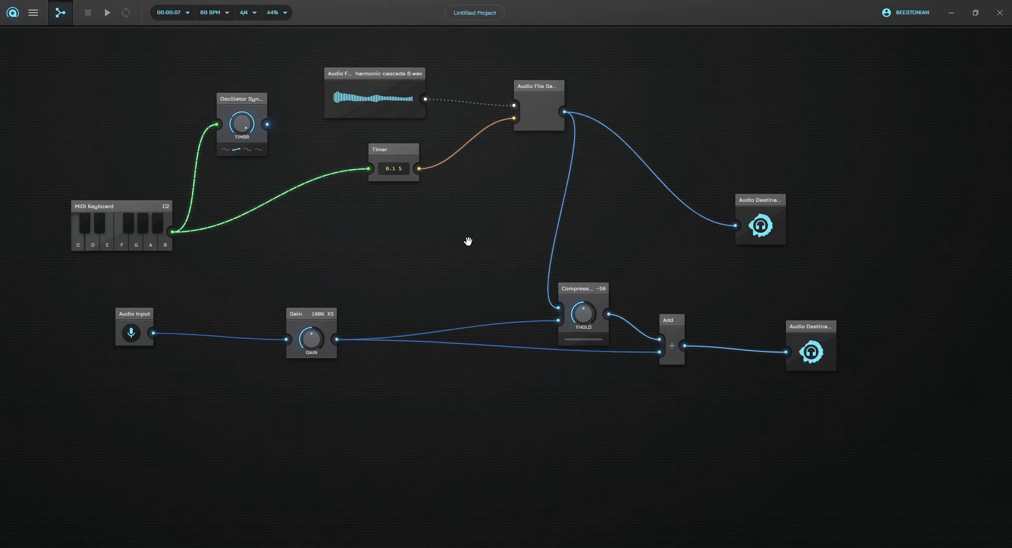
{"action": "key", "text": "f"}
{"action": "key", "text": "a"}
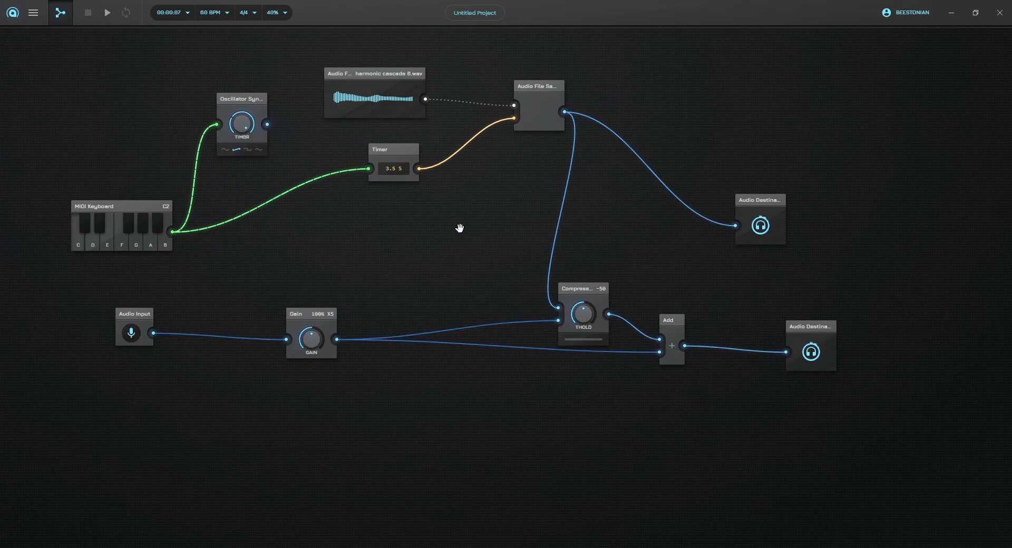
Step: Add a Wavetable II node above the Compressor and delete the Audio File Sampler node
{"action": "left_click", "coordinate": [344, 99]}
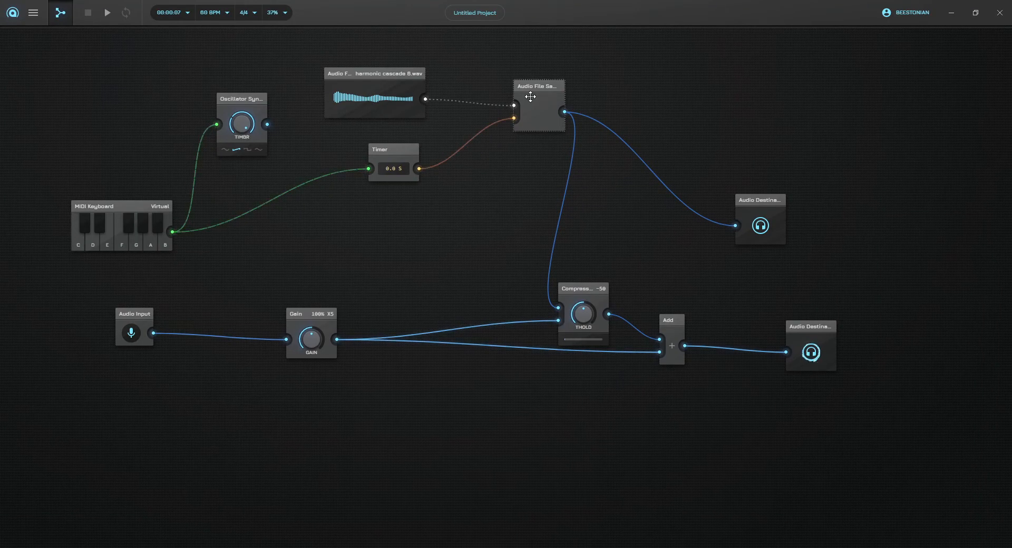
{"action": "left_click_drag", "start_coordinate": [532, 98], "coordinate": [494, 110]}
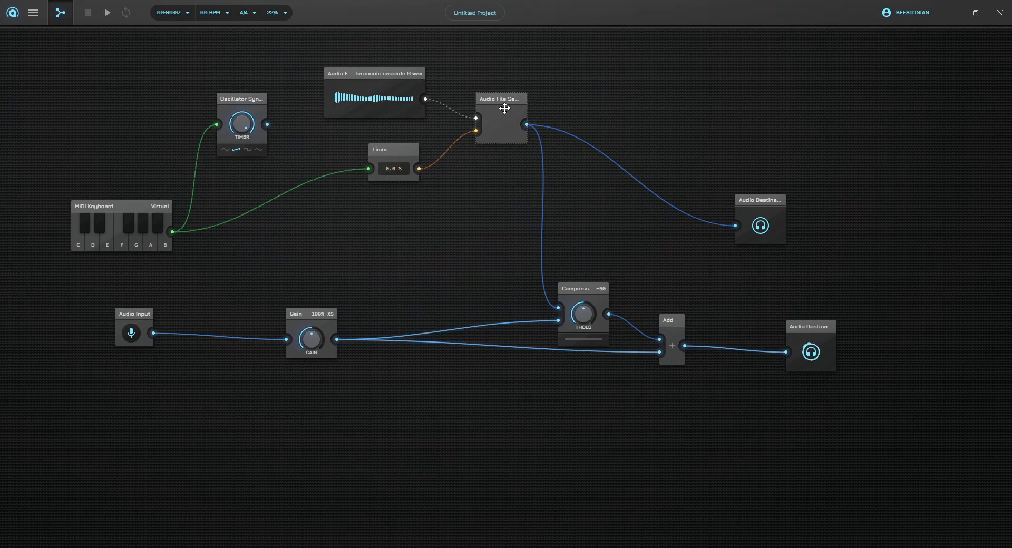
{"action": "double_click", "coordinate": [570, 100]}
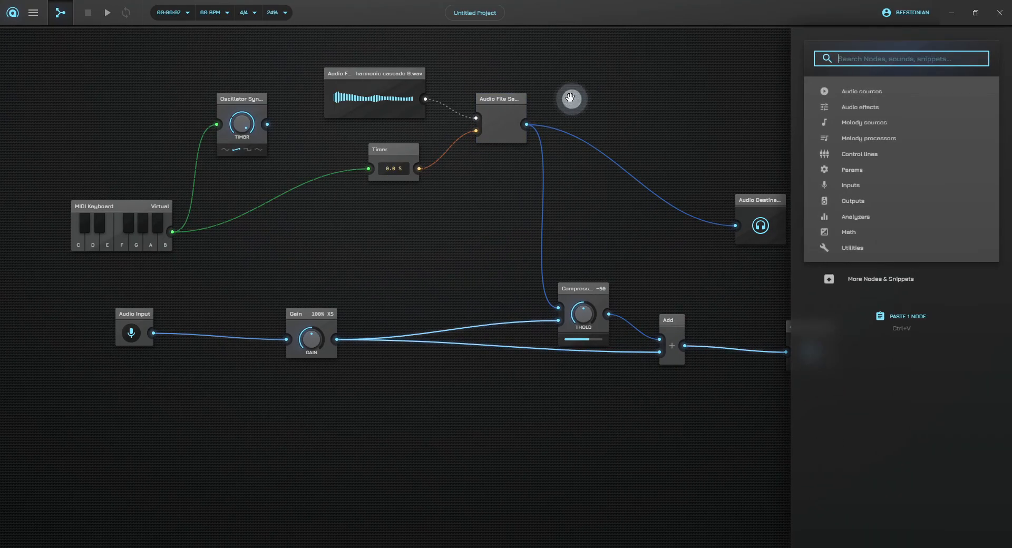
{"action": "type", "text": "WAVE"}
{"action": "key", "text": "Down"}
{"action": "key", "text": "Down"}
{"action": "key", "text": "Down"}
{"action": "key", "text": "Down"}
{"action": "key", "text": "Down"}
{"action": "key", "text": "Down"}
{"action": "key", "text": "Down"}
{"action": "key", "text": "Return"}
{"action": "left_click", "coordinate": [499, 100]}
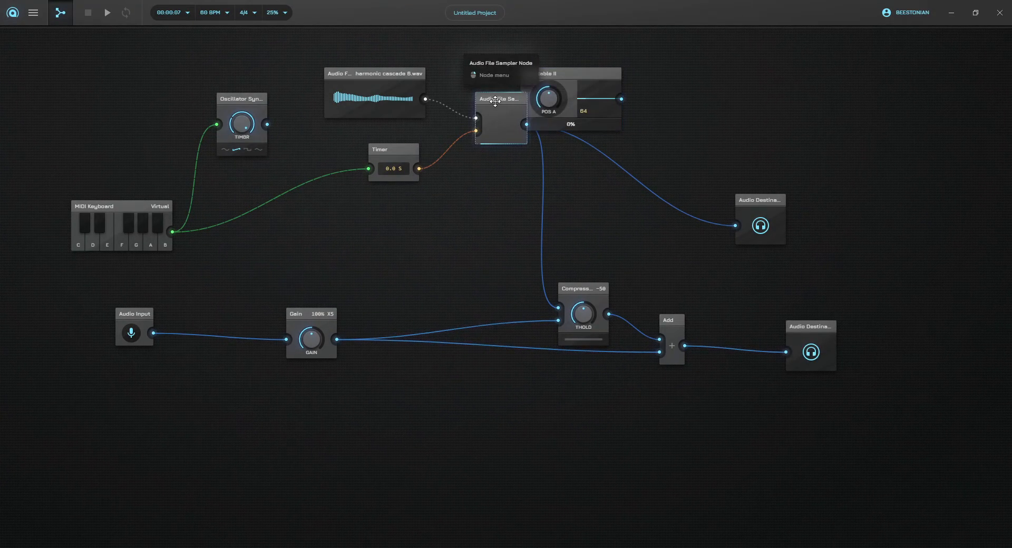
{"action": "key", "text": "Delete"}
Step: Examine the Wavetable II patch and the node wiring of its Poly Subpatch, and return to the main project graph
{"action": "right_click", "coordinate": [598, 75]}
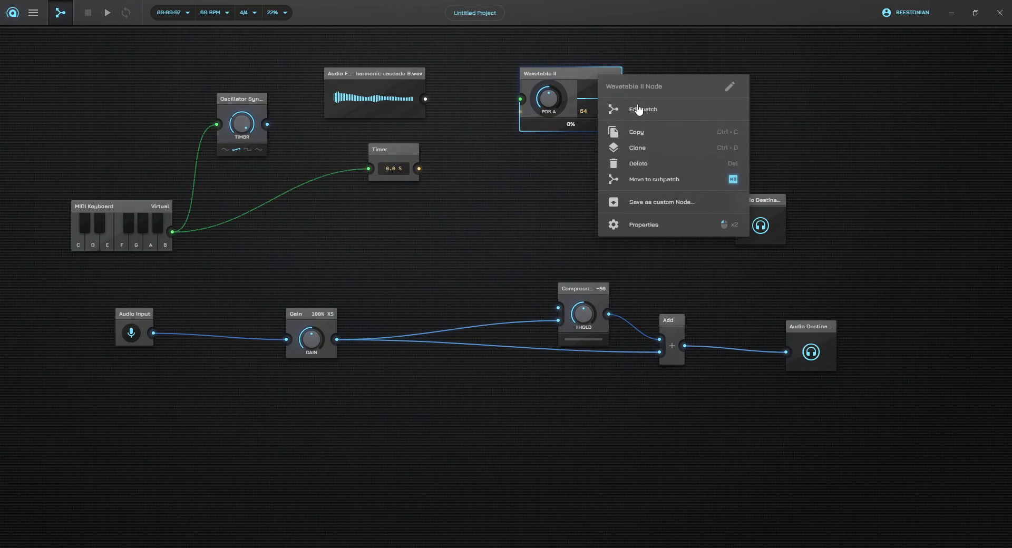
{"action": "left_click", "coordinate": [637, 108]}
{"action": "right_click", "coordinate": [533, 227]}
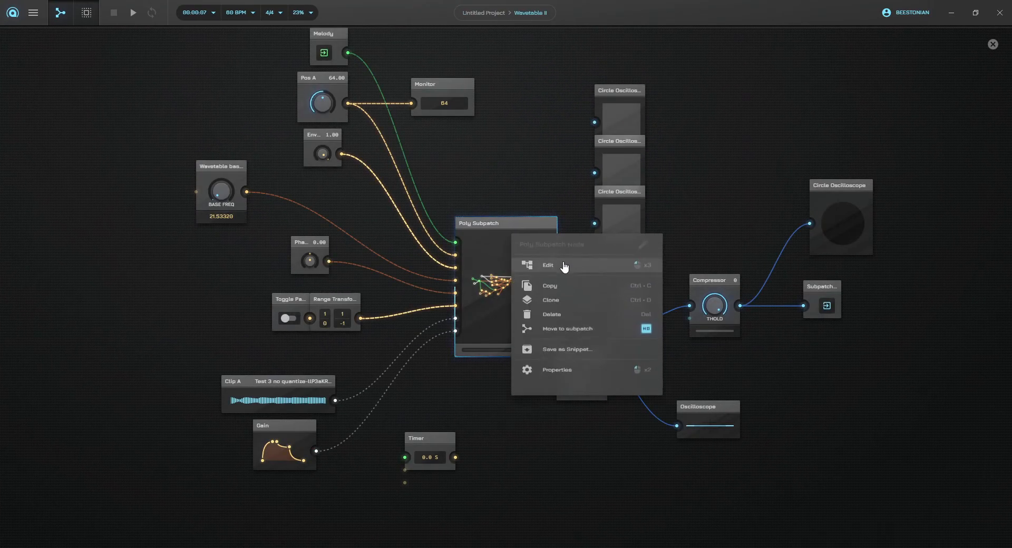
{"action": "left_click", "coordinate": [580, 265]}
{"action": "left_click_drag", "start_coordinate": [478, 163], "coordinate": [595, 106]}
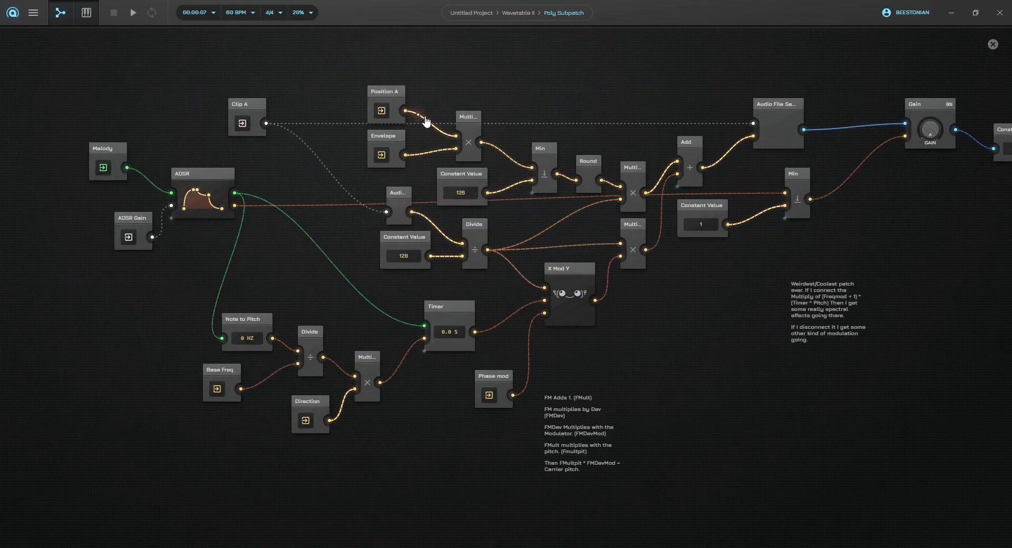
{"action": "left_click_drag", "start_coordinate": [538, 86], "coordinate": [391, 95]}
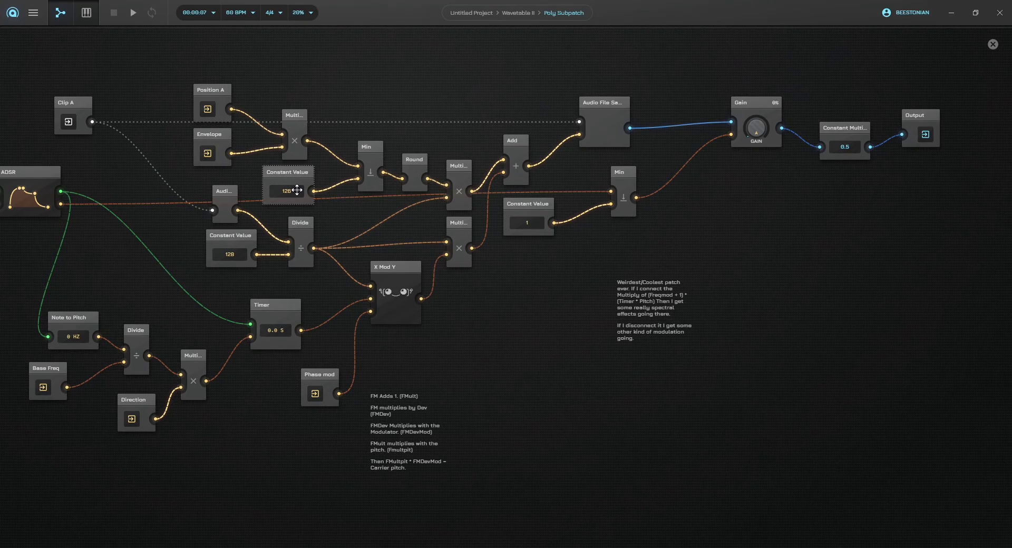
{"action": "left_click", "coordinate": [484, 13]}
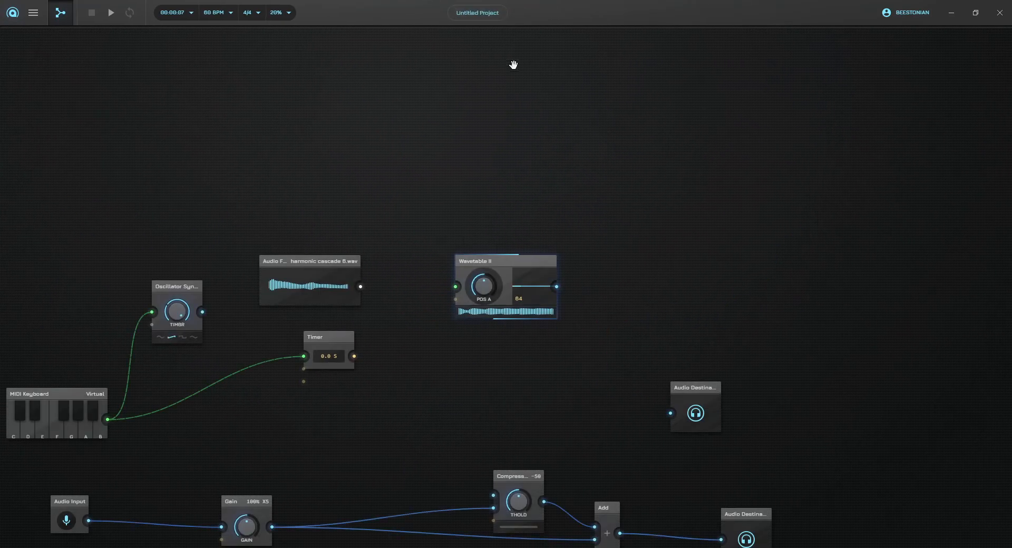
Step: Wire the MIDI Keyboard to the Wavetable II melody input and load harmonic cascade 6.wav as its audio file
{"action": "left_click_drag", "start_coordinate": [140, 350], "coordinate": [491, 217]}
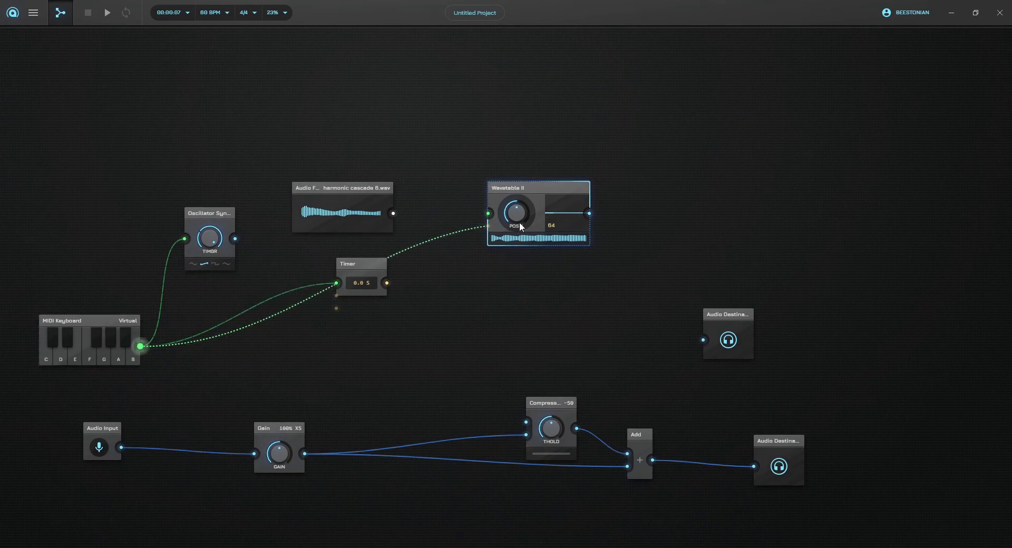
{"action": "left_click", "coordinate": [522, 190]}
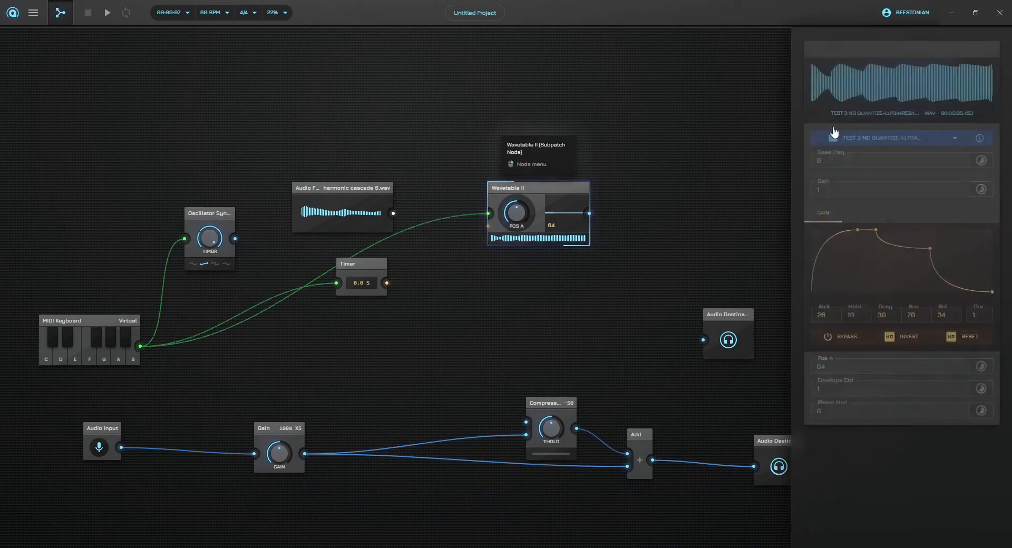
{"action": "left_click", "coordinate": [891, 139]}
{"action": "left_click", "coordinate": [501, 268]}
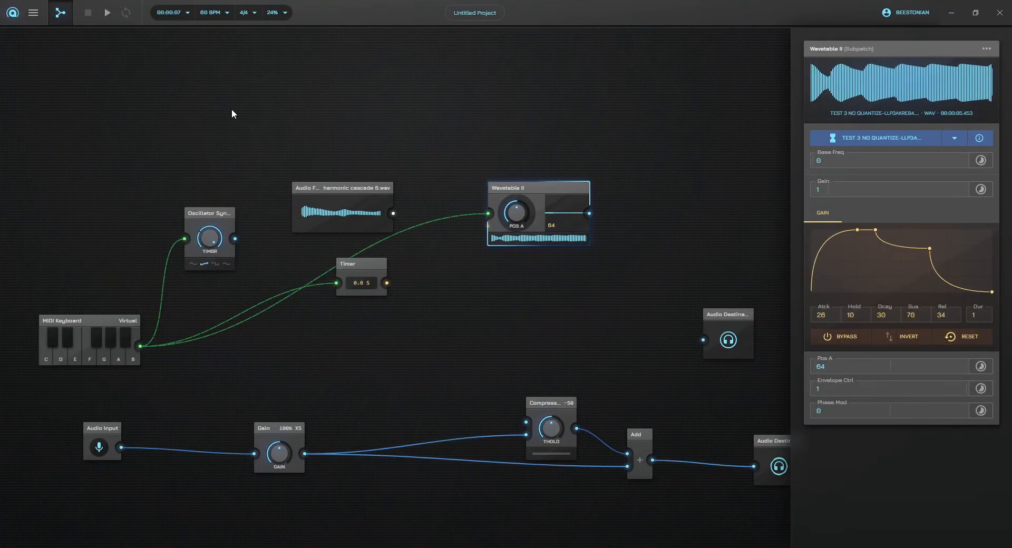
Step: Connect the Wavetable II output to the upper Audio Destination and to the Compressor's upper input
{"action": "left_click_drag", "start_coordinate": [590, 214], "coordinate": [703, 341]}
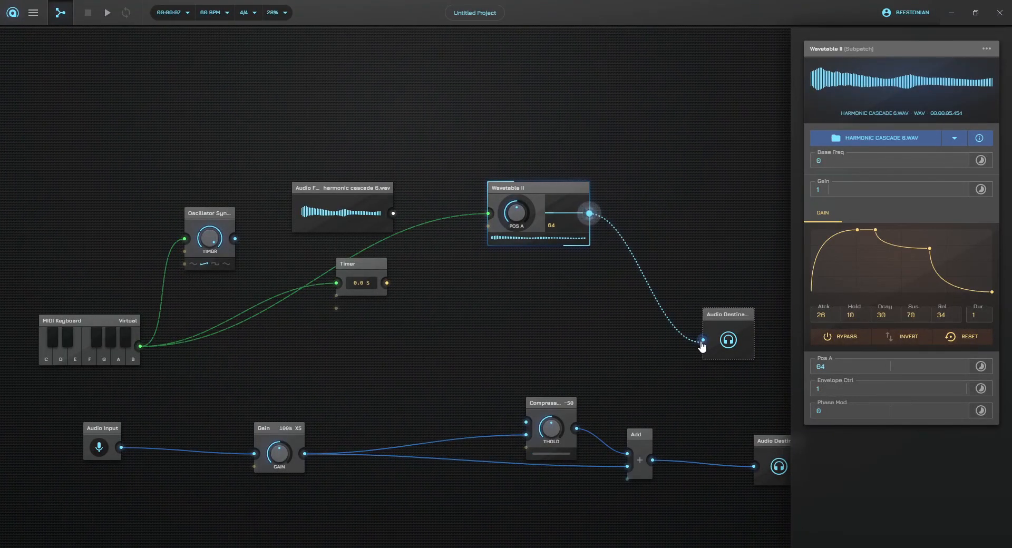
{"action": "left_click_drag", "start_coordinate": [653, 242], "coordinate": [627, 151]}
{"action": "left_click_drag", "start_coordinate": [530, 135], "coordinate": [501, 331]}
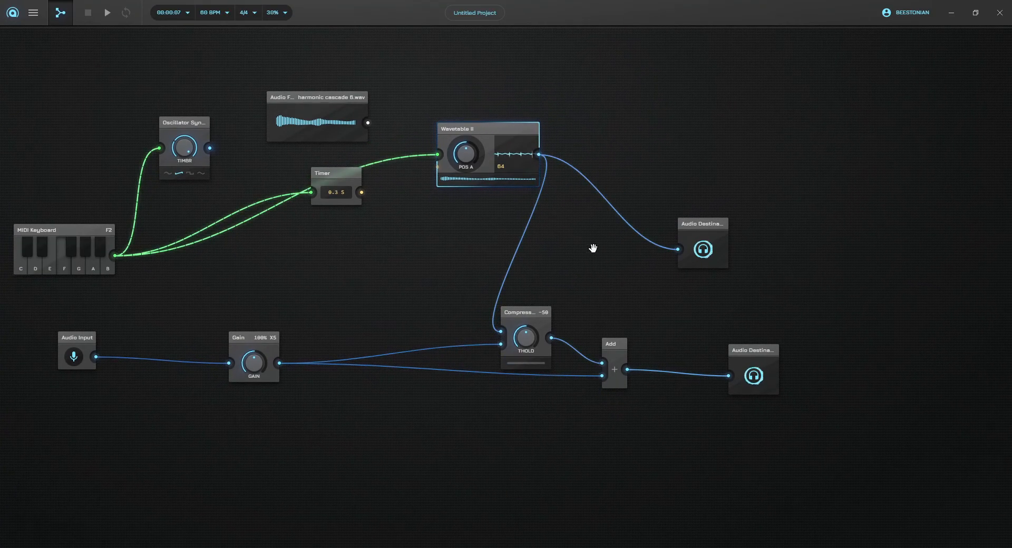
Step: Lower Pos A on Wavetable II to about 21 while notes sound and raise its Gain to about 4.6
{"action": "mouse_move", "coordinate": [457, 149]}
{"action": "left_mouse_down"}
{"action": "mouse_move", "coordinate": [452, 156]}
{"action": "mouse_move", "coordinate": [476, 150]}
{"action": "mouse_move", "coordinate": [458, 155]}
{"action": "left_mouse_up"}
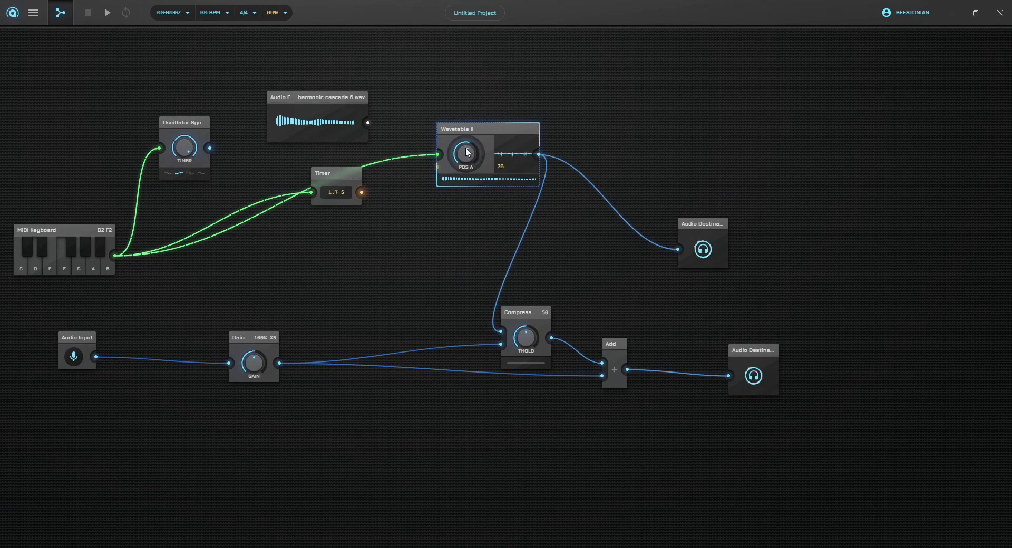
{"action": "double_click", "coordinate": [476, 130]}
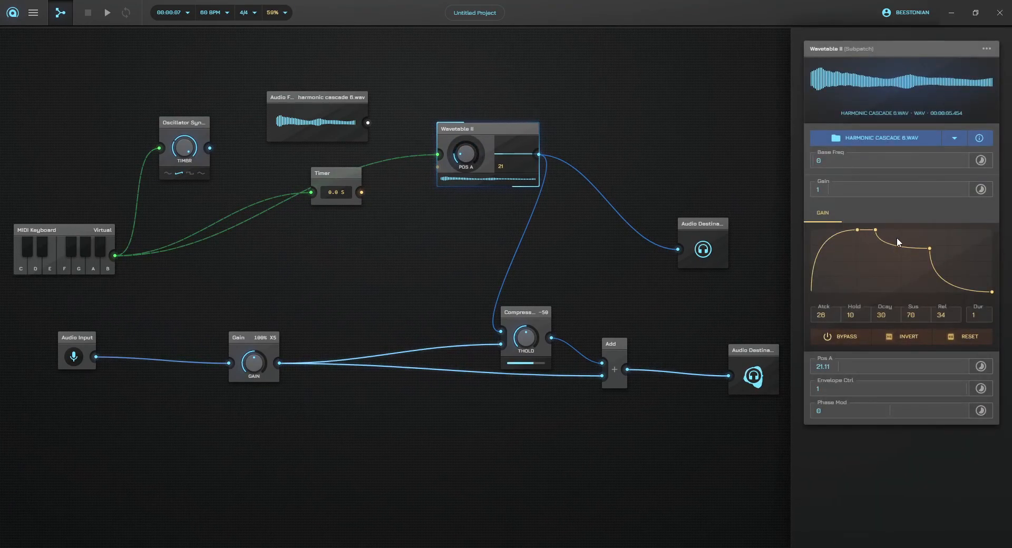
{"action": "left_click_drag", "start_coordinate": [841, 190], "coordinate": [852, 191]}
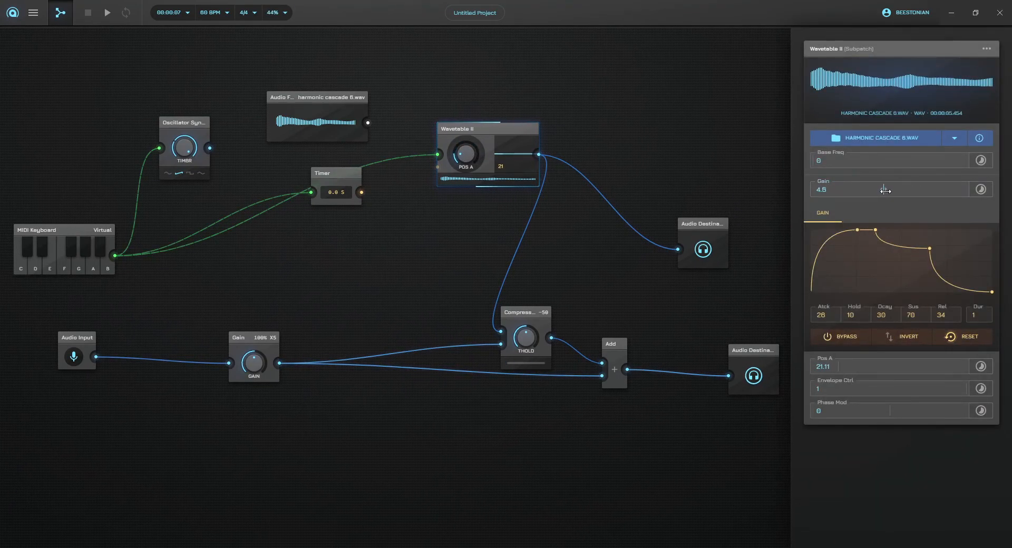
{"action": "left_click", "coordinate": [594, 164]}
Step: Audition keyboard notes through Wavetable II and lower its Pos A to about 14
{"action": "key", "text": "z"}
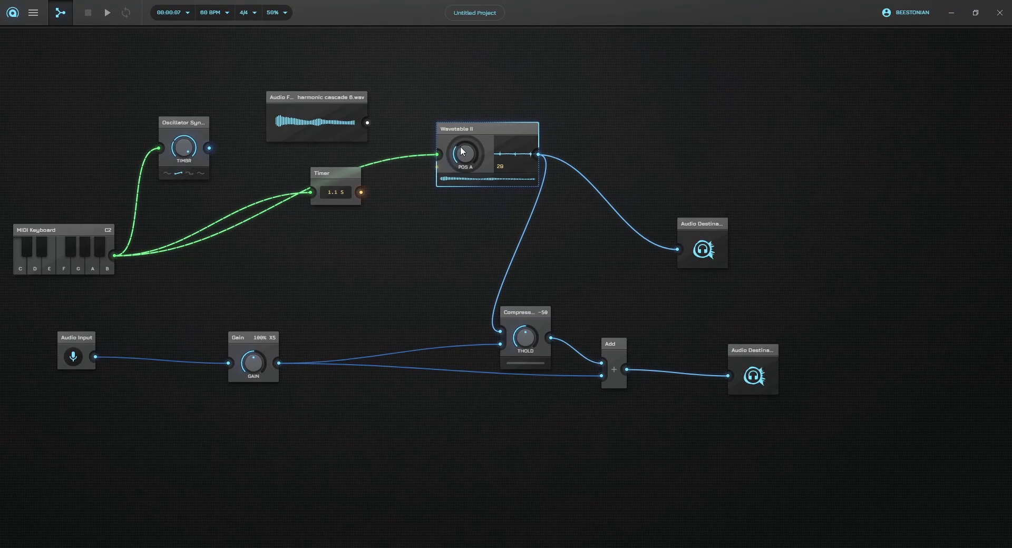
{"action": "mouse_move", "coordinate": [473, 152]}
{"action": "left_mouse_down"}
{"action": "mouse_move", "coordinate": [452, 161]}
{"action": "mouse_move", "coordinate": [464, 150]}
{"action": "mouse_move", "coordinate": [453, 156]}
{"action": "mouse_move", "coordinate": [472, 171]}
{"action": "left_mouse_up"}
{"action": "key", "text": "v"}
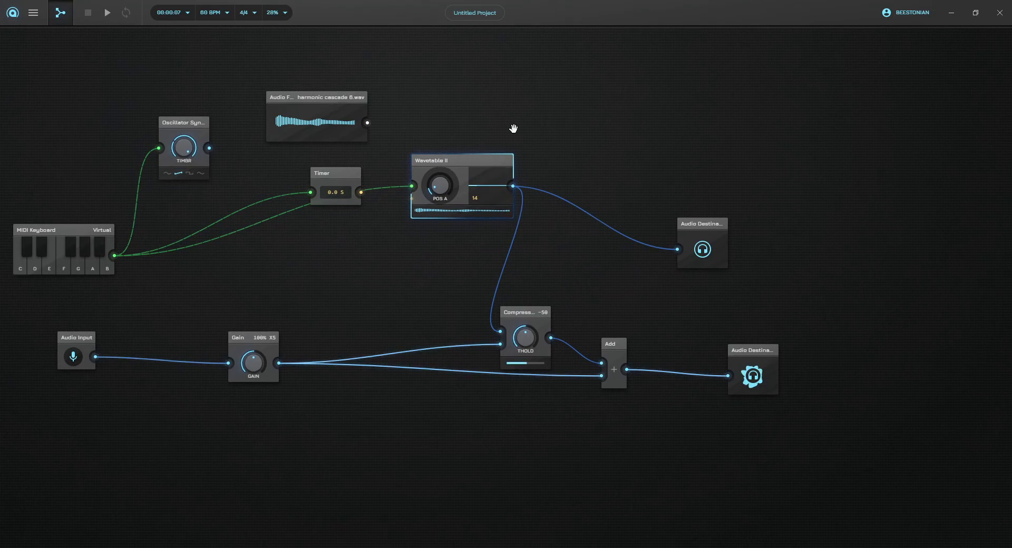
Step: Move Wavetable II below the Timer and bring the Add node closer to the Compressor
{"action": "left_click_drag", "start_coordinate": [498, 196], "coordinate": [448, 272]}
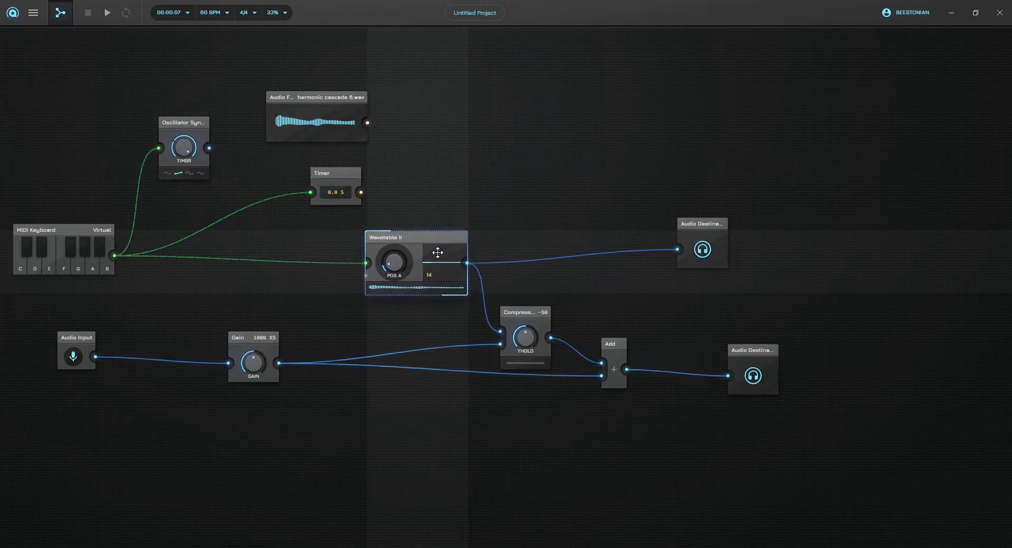
{"action": "left_click_drag", "start_coordinate": [610, 345], "coordinate": [584, 358]}
{"action": "left_click_drag", "start_coordinate": [651, 298], "coordinate": [782, 253]}
Step: Add a Piano Roll node and place it just below the MIDI Keyboard, above the Gain node
{"action": "left_click", "coordinate": [521, 343]}
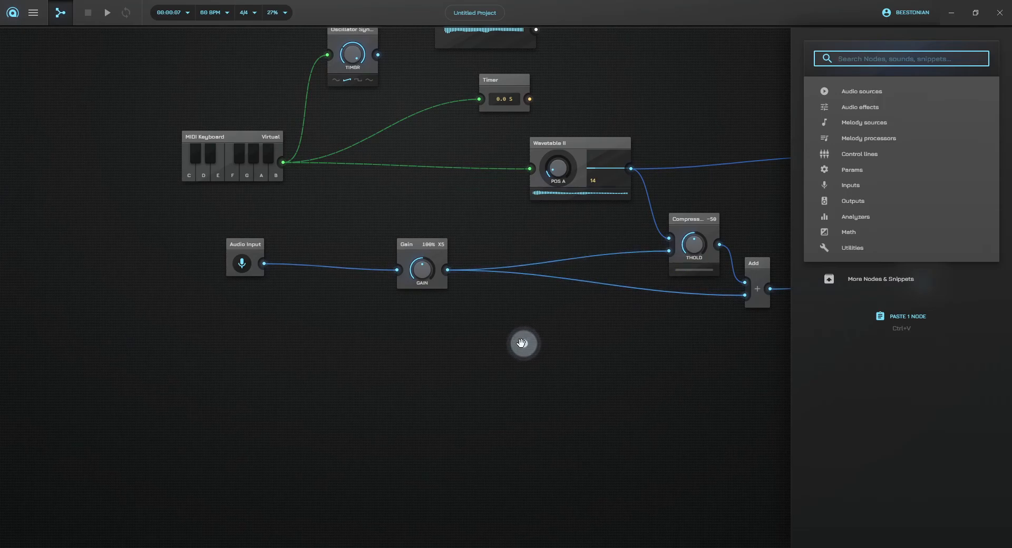
{"action": "type", "text": "PIAN"}
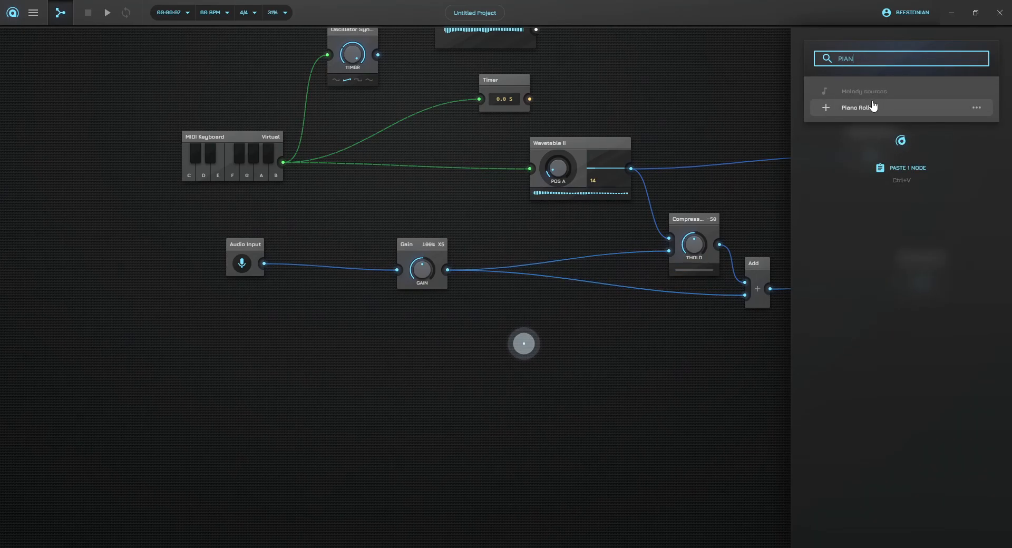
{"action": "left_click", "coordinate": [874, 107]}
{"action": "left_click_drag", "start_coordinate": [487, 334], "coordinate": [303, 202]}
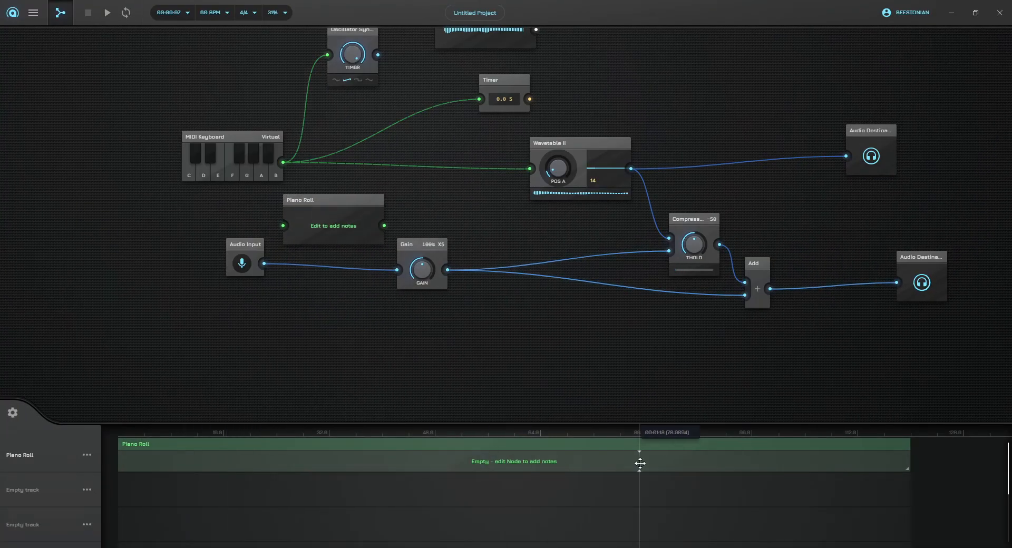
Step: Open the Piano Roll for editing and draw a chord of D2, F2 and G#2 at the start
{"action": "right_click", "coordinate": [356, 219]}
{"action": "left_click", "coordinate": [419, 255]}
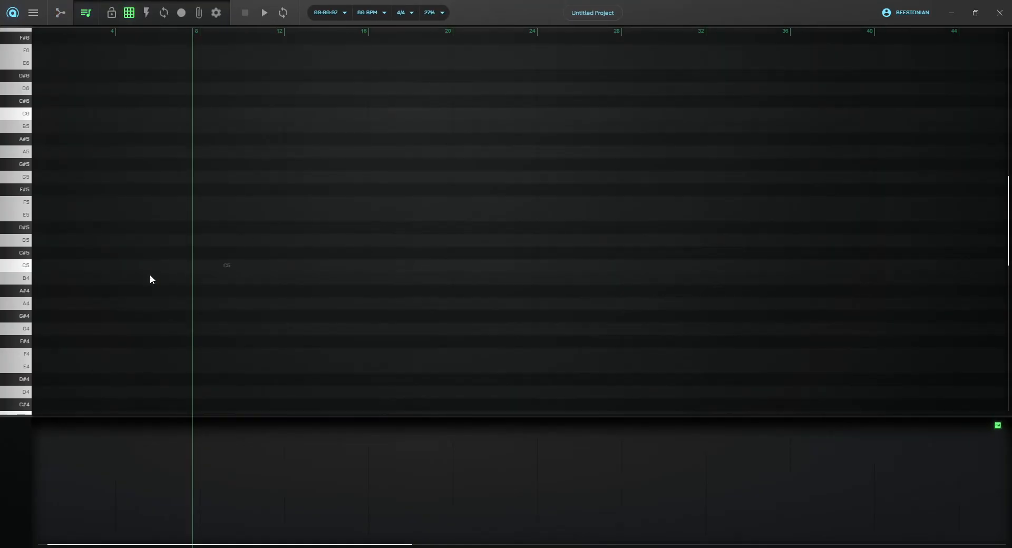
{"action": "left_click_drag", "start_coordinate": [96, 299], "coordinate": [172, 220]}
{"action": "scroll", "coordinate": [143, 248], "scroll_direction": "up", "scroll_amount": 5}
{"action": "left_click_drag", "start_coordinate": [91, 288], "coordinate": [123, 281]}
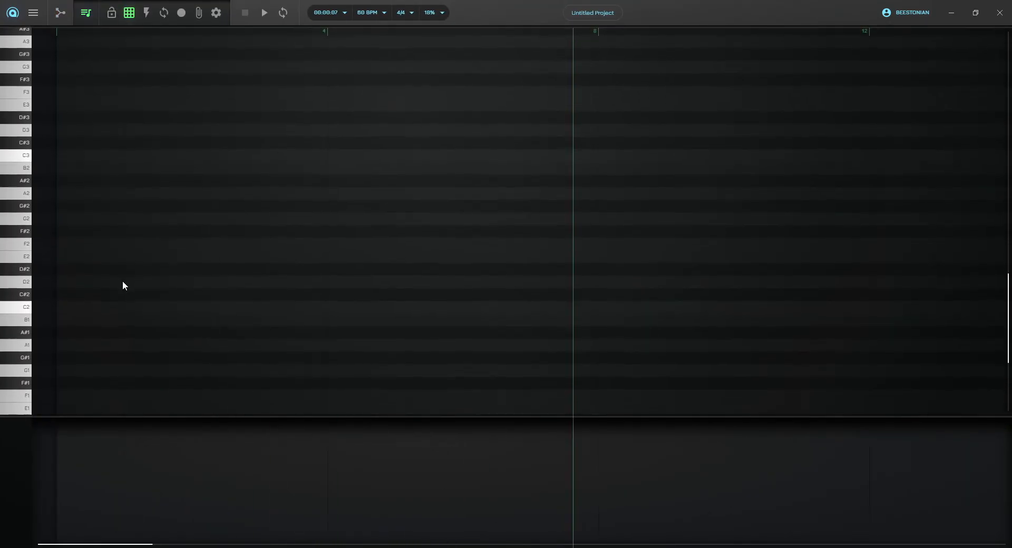
{"action": "left_click", "coordinate": [63, 281]}
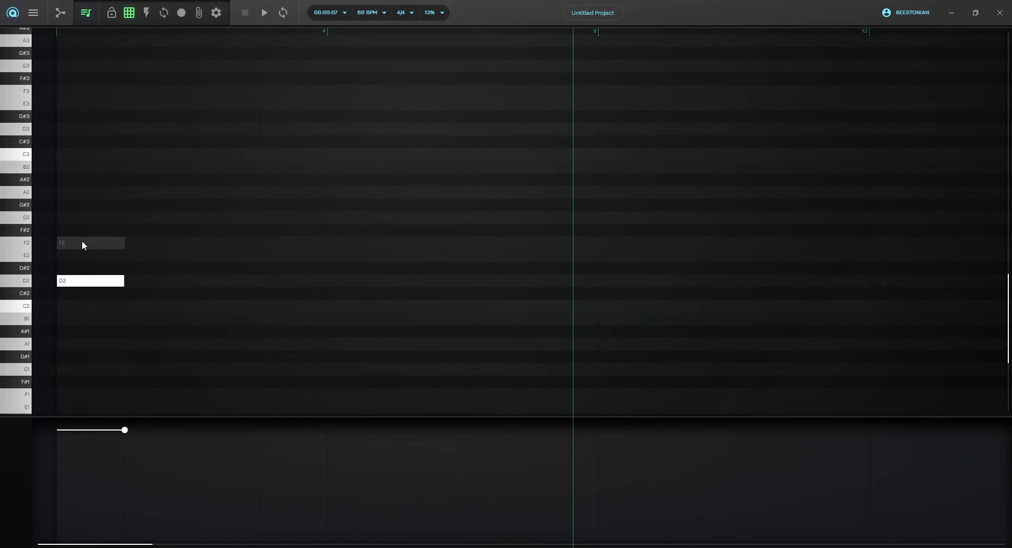
{"action": "left_click", "coordinate": [82, 242]}
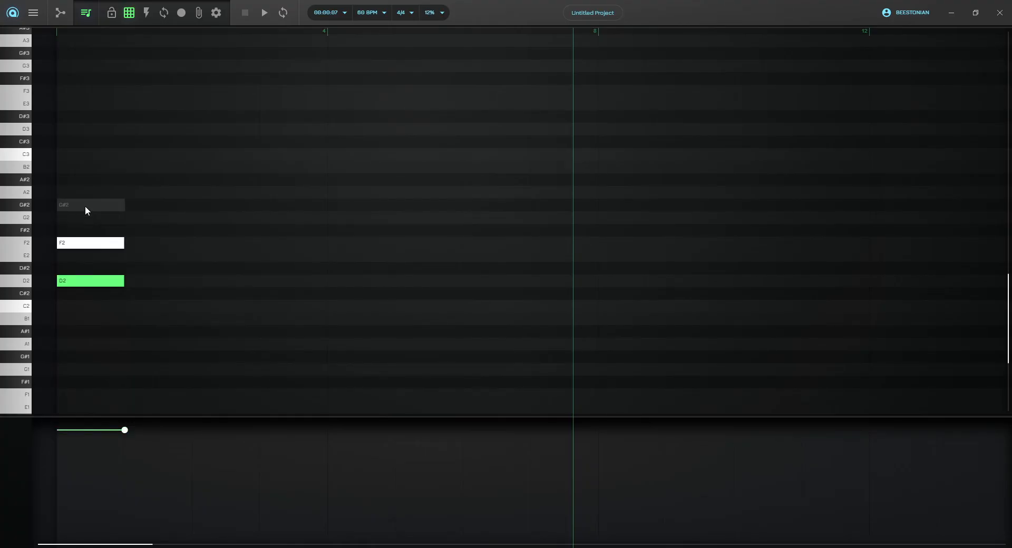
{"action": "left_click", "coordinate": [85, 207]}
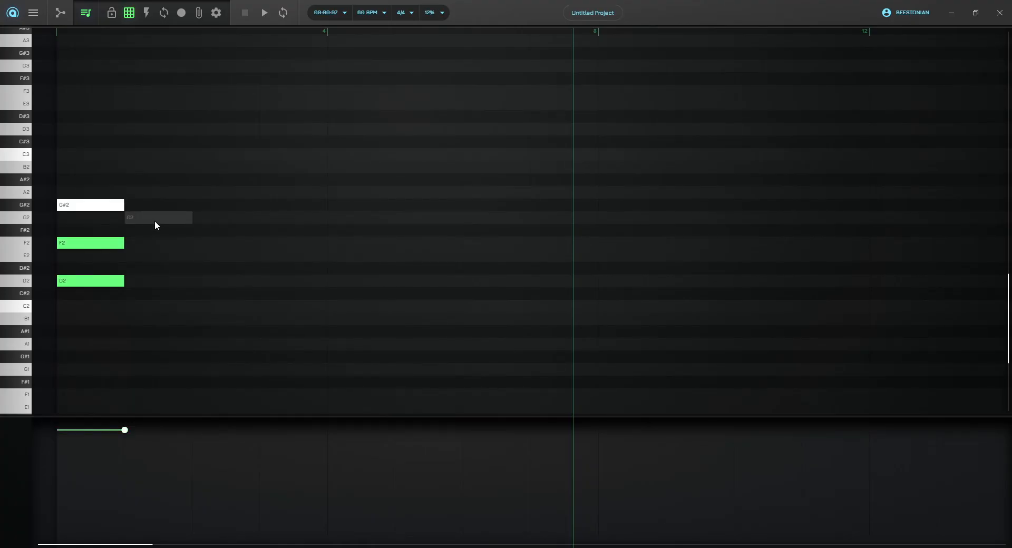
Step: Duplicate the opening chord directly after itself, transpose the copy down to B1, D2 and F2, and return to the node graph
{"action": "left_click", "coordinate": [157, 279]}
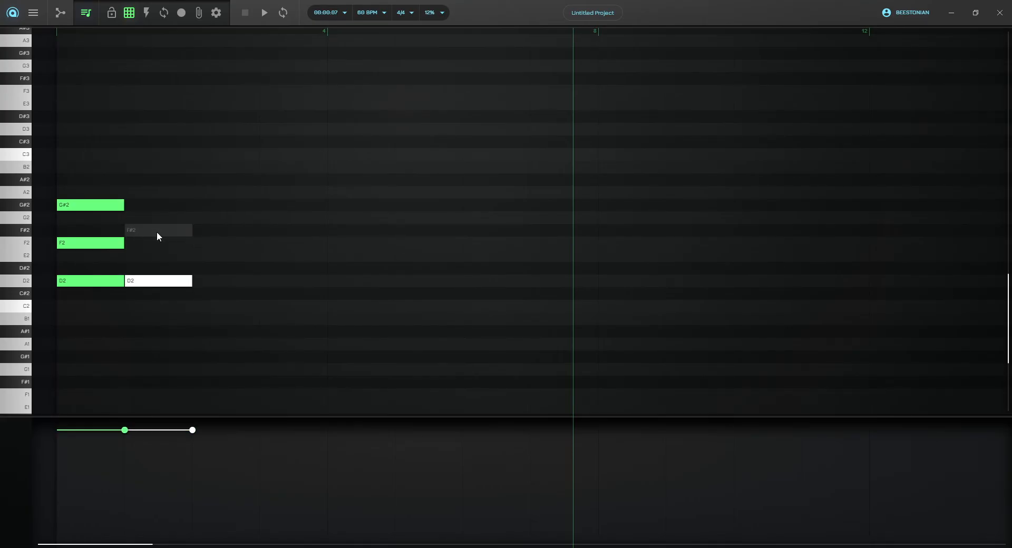
{"action": "key", "text": "ctrl+z"}
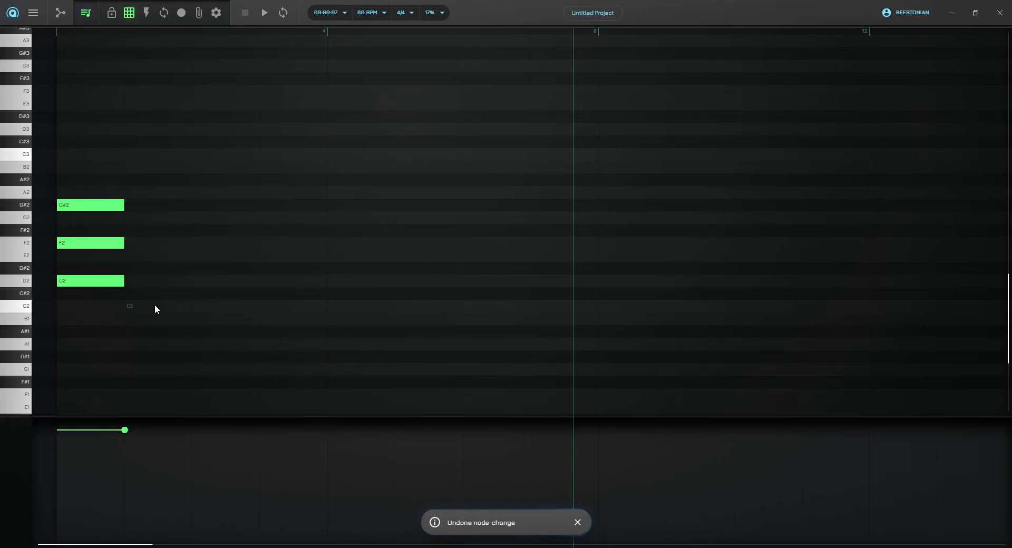
{"action": "left_click_drag", "start_coordinate": [155, 305], "coordinate": [49, 183]}
{"action": "key", "text": "ctrl+d"}
{"action": "left_click_drag", "start_coordinate": [165, 210], "coordinate": [163, 242]}
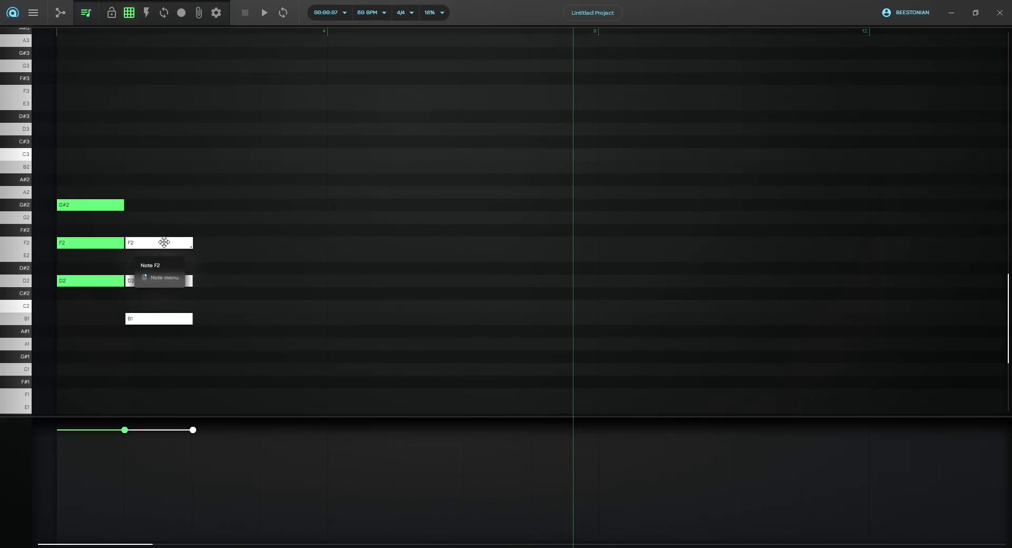
{"action": "left_click", "coordinate": [61, 13]}
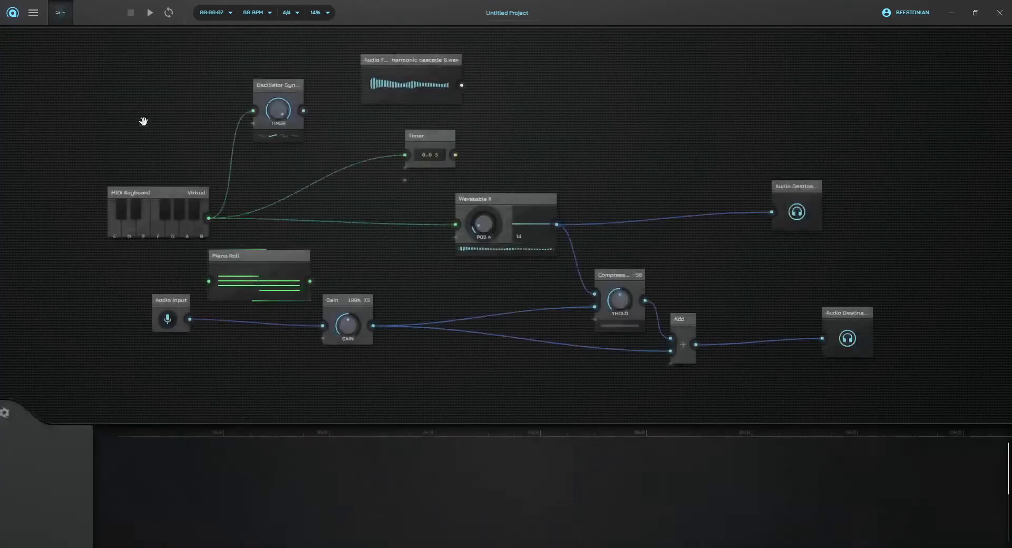
Step: Feed Wavetable II from the Piano Roll, split the Piano Roll clip just after its two chords, and shift the empty remainder away
{"action": "left_click_drag", "start_coordinate": [441, 249], "coordinate": [457, 225]}
{"action": "scroll", "coordinate": [142, 485], "scroll_direction": "up", "scroll_amount": 8}
{"action": "left_click_drag", "start_coordinate": [147, 486], "coordinate": [421, 537]}
{"action": "scroll", "coordinate": [385, 443], "scroll_direction": "up", "scroll_amount": 5}
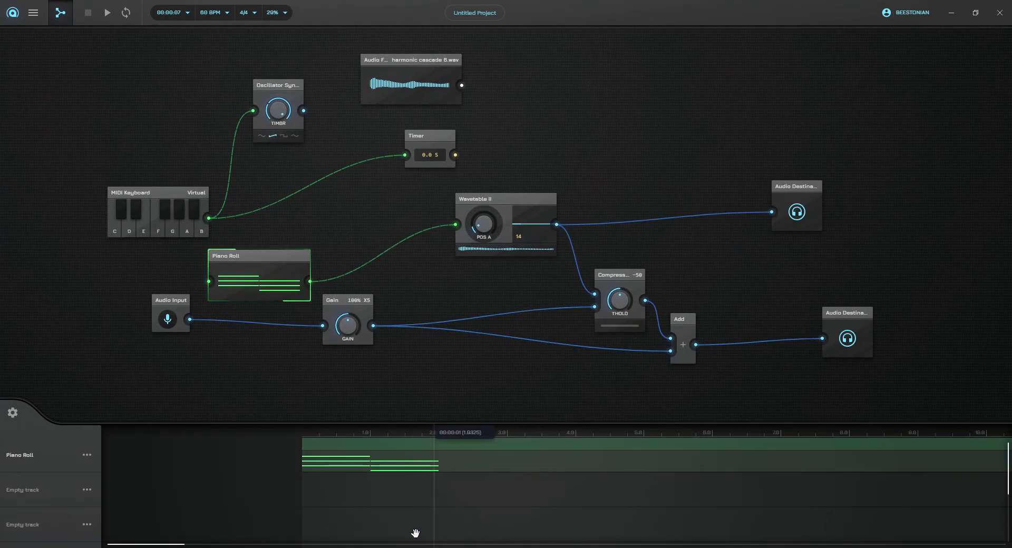
{"action": "double_click", "coordinate": [448, 458]}
{"action": "left_click_drag", "start_coordinate": [463, 450], "coordinate": [625, 456]}
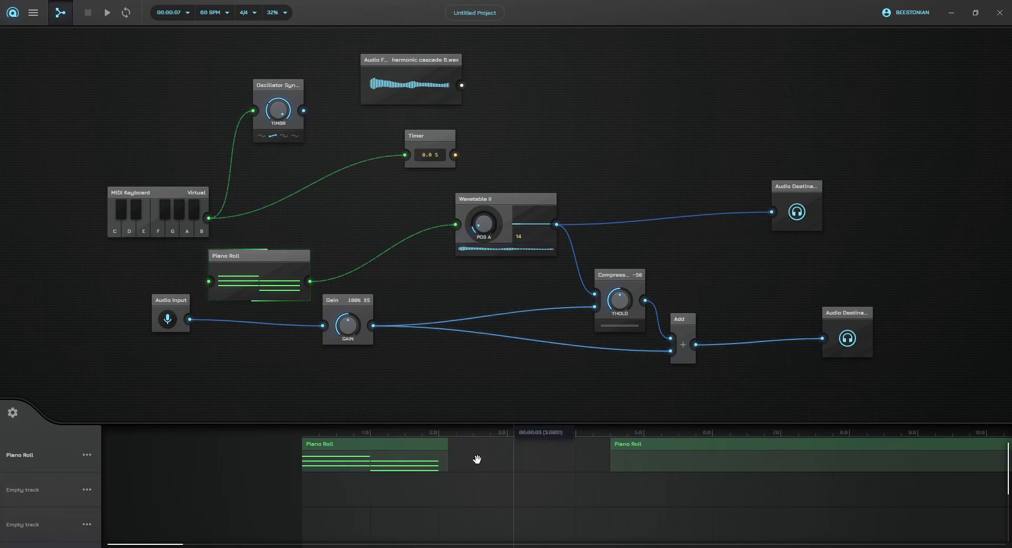
Step: Duplicate the two-chord Piano Roll clip on its timeline track, directly after the original
{"action": "left_click_drag", "start_coordinate": [430, 456], "coordinate": [326, 452]}
{"action": "left_click", "coordinate": [543, 449], "text": "ctrl"}
{"action": "key", "text": "ctrl+d"}
{"action": "left_click_drag", "start_coordinate": [511, 449], "coordinate": [519, 449]}
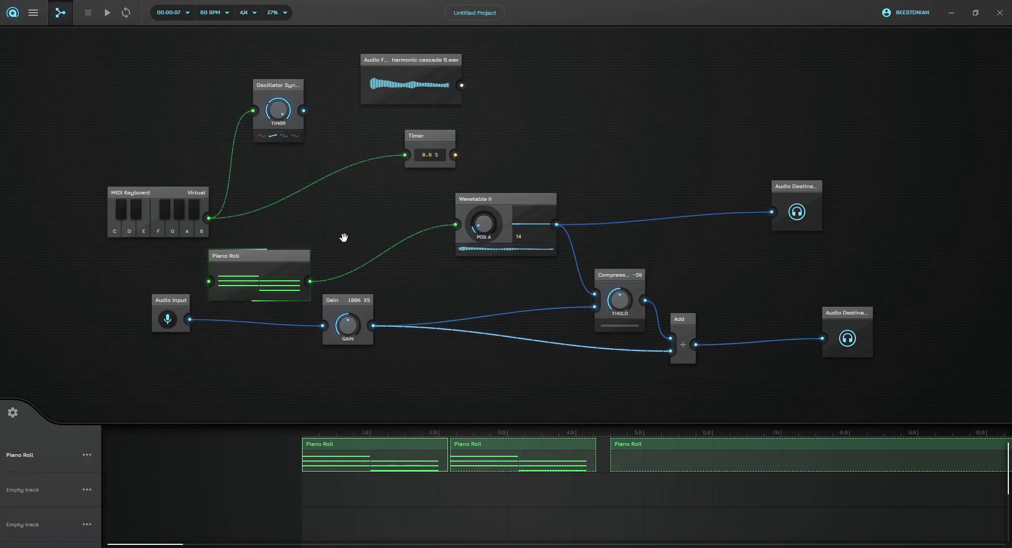
Step: Play the chord sequence and move the Piano Roll node up closer to Wavetable II
{"action": "key", "text": "space"}
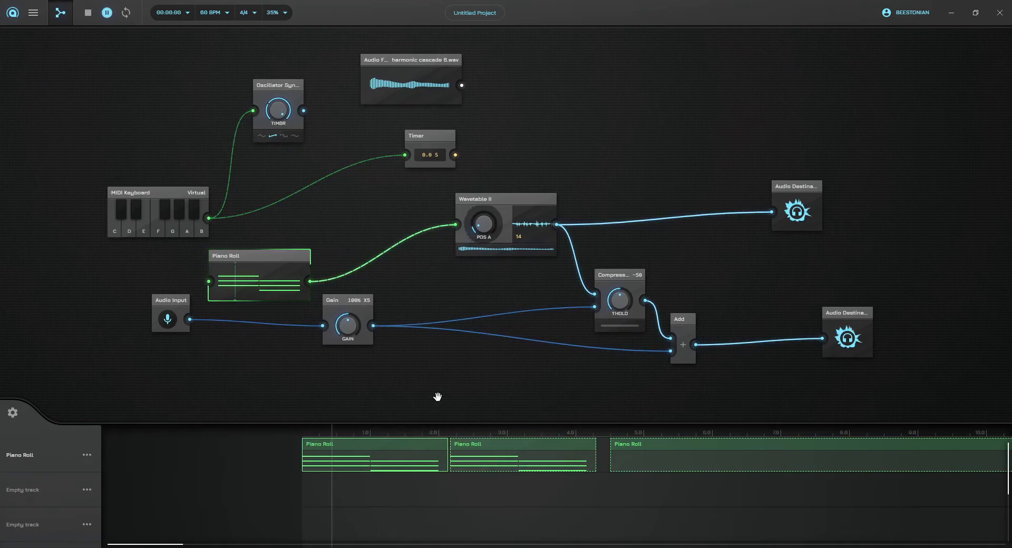
{"action": "left_click_drag", "start_coordinate": [303, 293], "coordinate": [357, 246]}
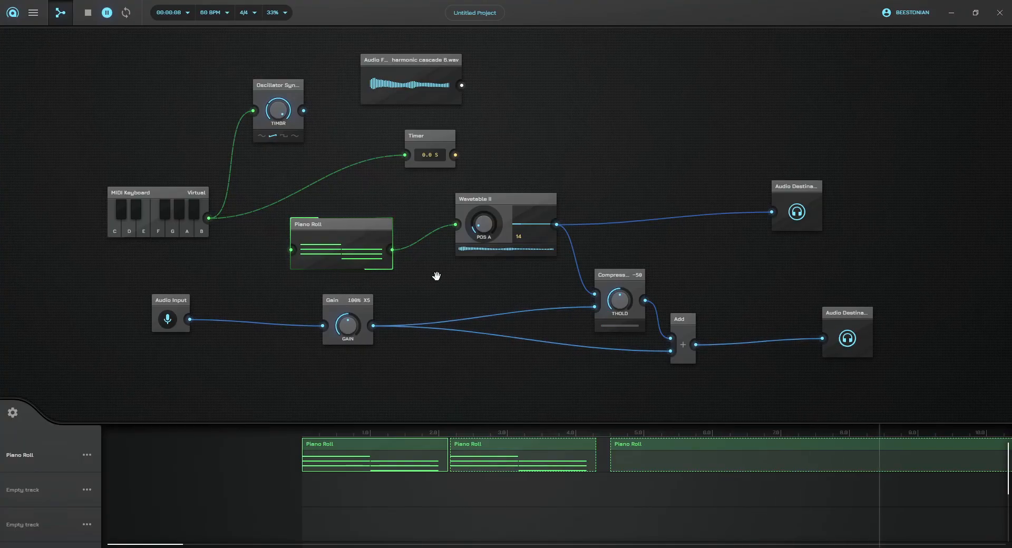
{"action": "key", "text": "space"}
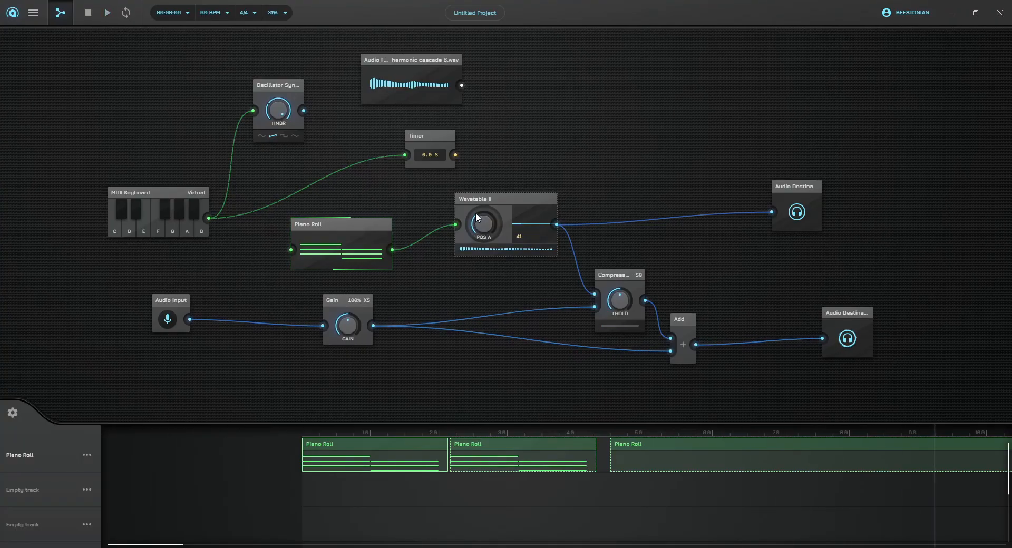
Step: Replay the sequence from the timeline start while adjusting Wavetable II's POS A to 18
{"action": "left_click", "coordinate": [313, 433]}
{"action": "key", "text": "space"}
{"action": "mouse_move", "coordinate": [472, 224]}
{"action": "left_mouse_down"}
{"action": "mouse_move", "coordinate": [497, 227]}
{"action": "mouse_move", "coordinate": [462, 227]}
{"action": "mouse_move", "coordinate": [486, 222]}
{"action": "left_mouse_up"}
{"action": "key", "text": "space"}
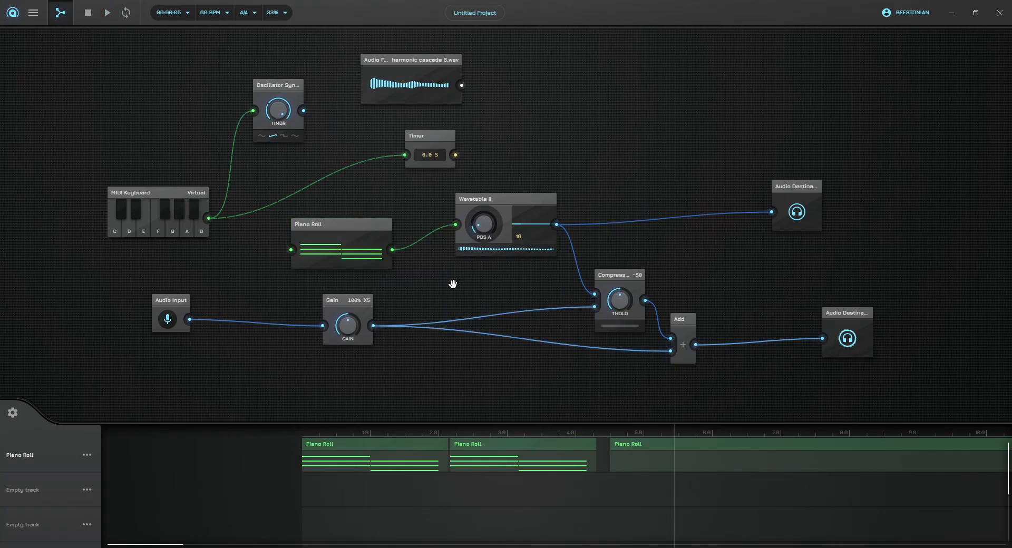
Step: Find the Big wide pad audio source and add it in the empty area below the Gain node
{"action": "left_click_drag", "start_coordinate": [500, 266], "coordinate": [501, 217]}
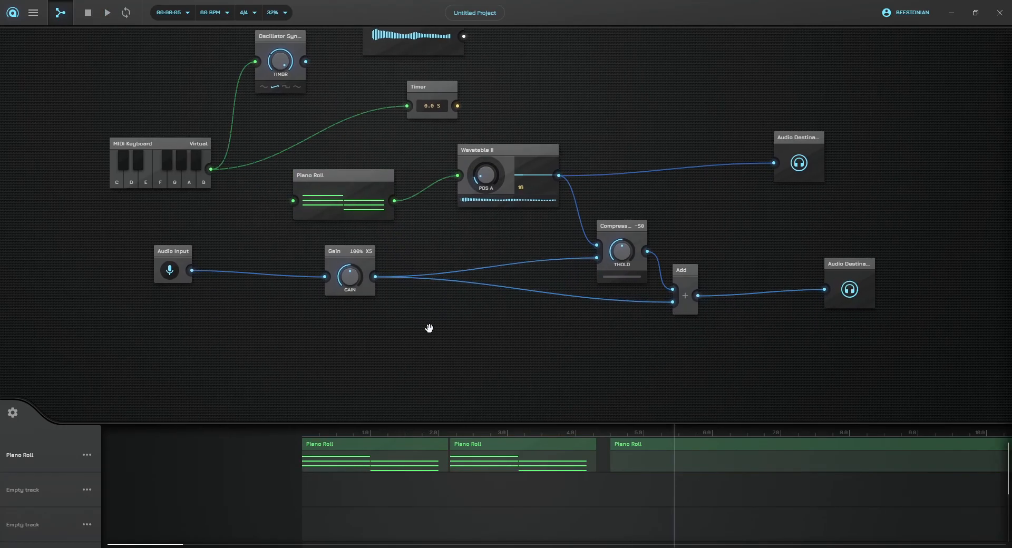
{"action": "double_click", "coordinate": [429, 328]}
{"action": "type", "text": "Bi"}
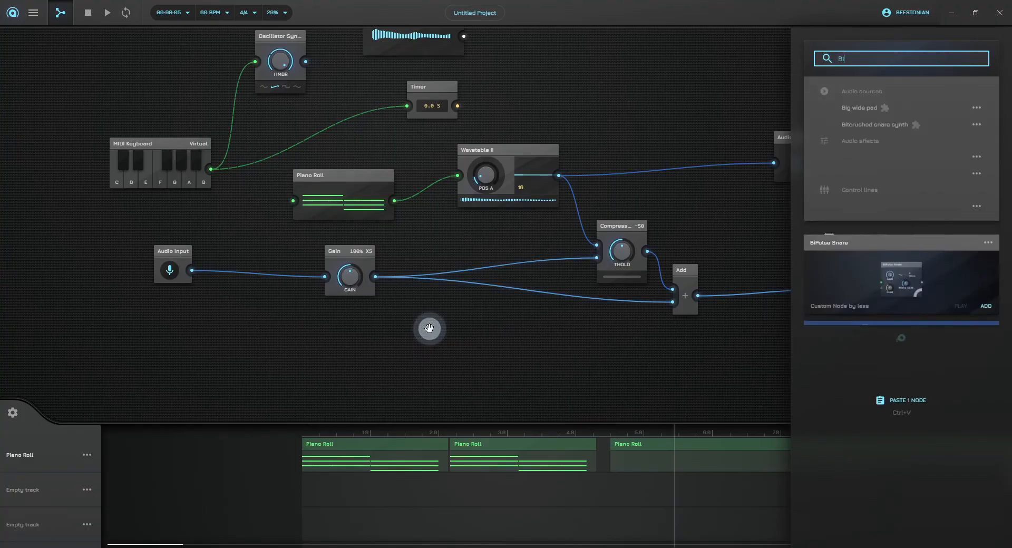
{"action": "type", "text": "g w"}
{"action": "key", "text": "Return"}
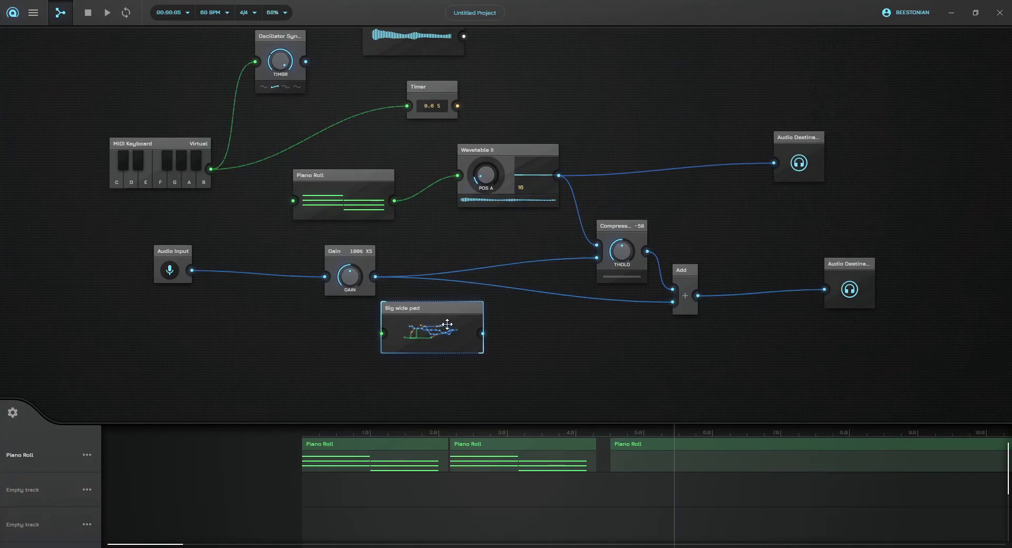
Step: Delete Wavetable II and the Piano Roll, and wire Big wide pad from the MIDI Keyboard to the Compressor and the upper Audio Destination
{"action": "key", "text": "Delete"}
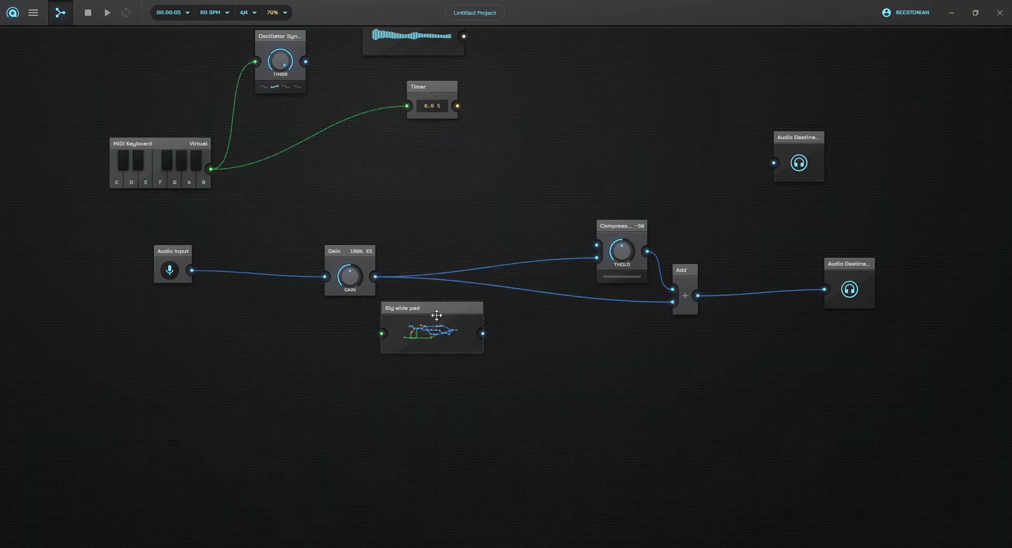
{"action": "left_click_drag", "start_coordinate": [410, 329], "coordinate": [460, 176]}
{"action": "left_click_drag", "start_coordinate": [206, 172], "coordinate": [432, 181]}
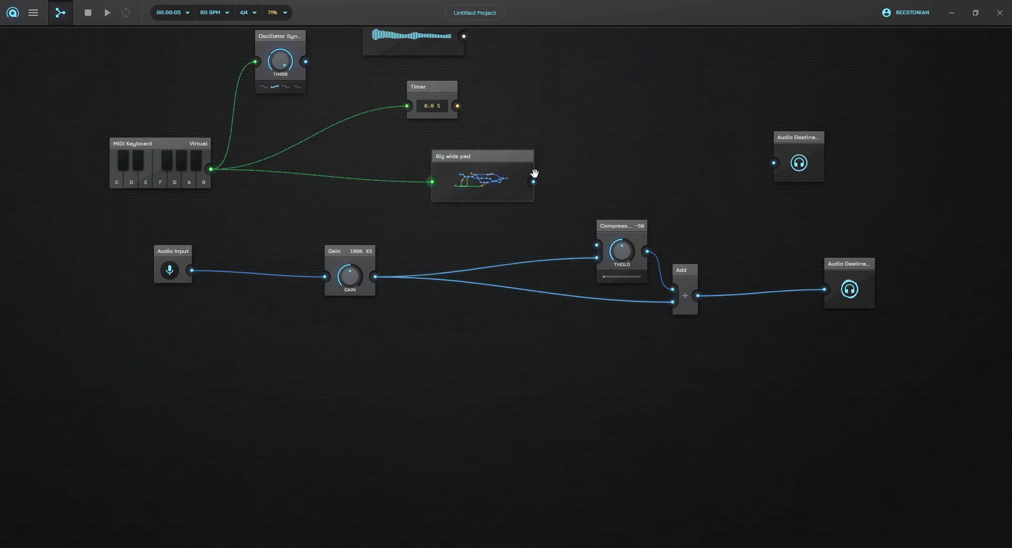
{"action": "left_click_drag", "start_coordinate": [534, 181], "coordinate": [597, 246]}
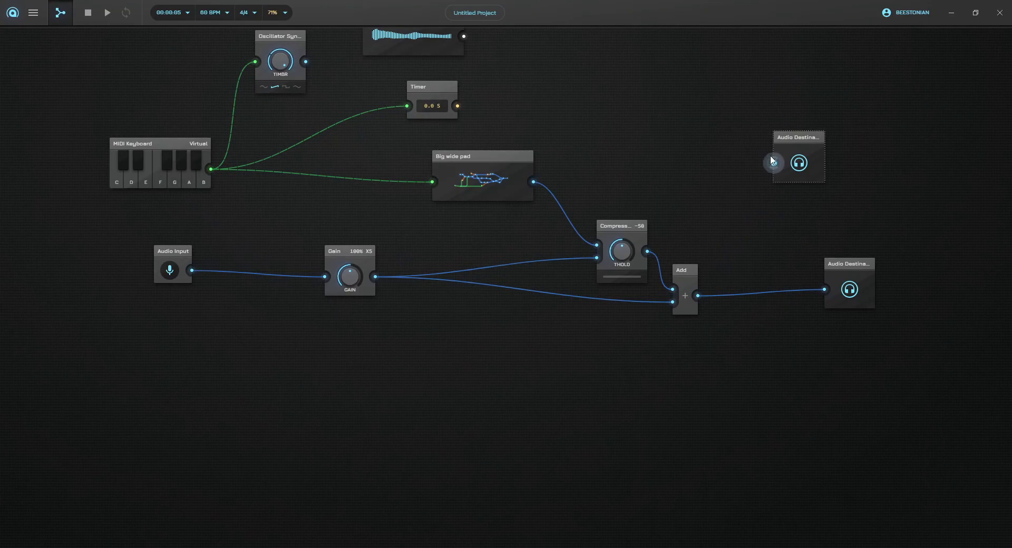
{"action": "left_click_drag", "start_coordinate": [763, 168], "coordinate": [565, 179]}
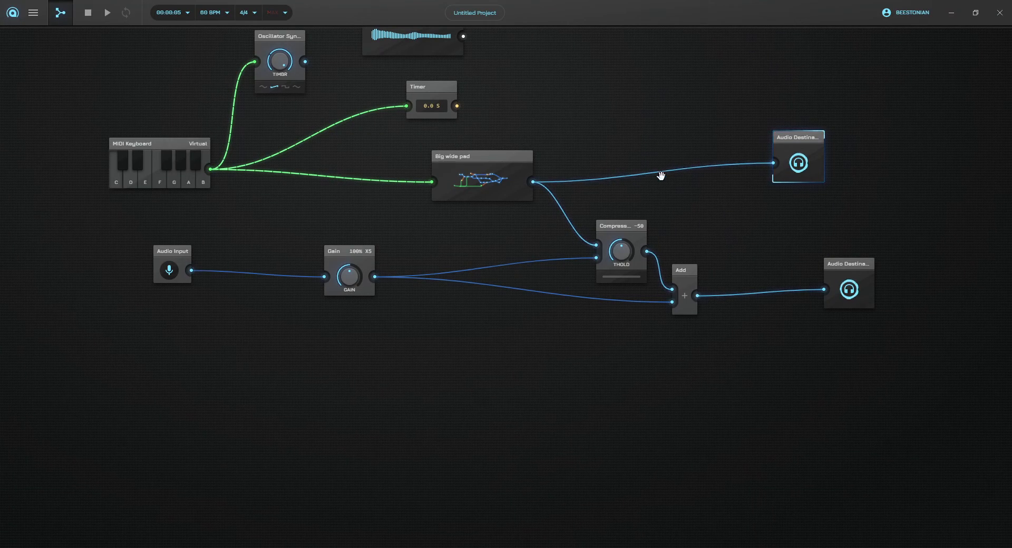
{"action": "left_click_drag", "start_coordinate": [600, 119], "coordinate": [566, 164]}
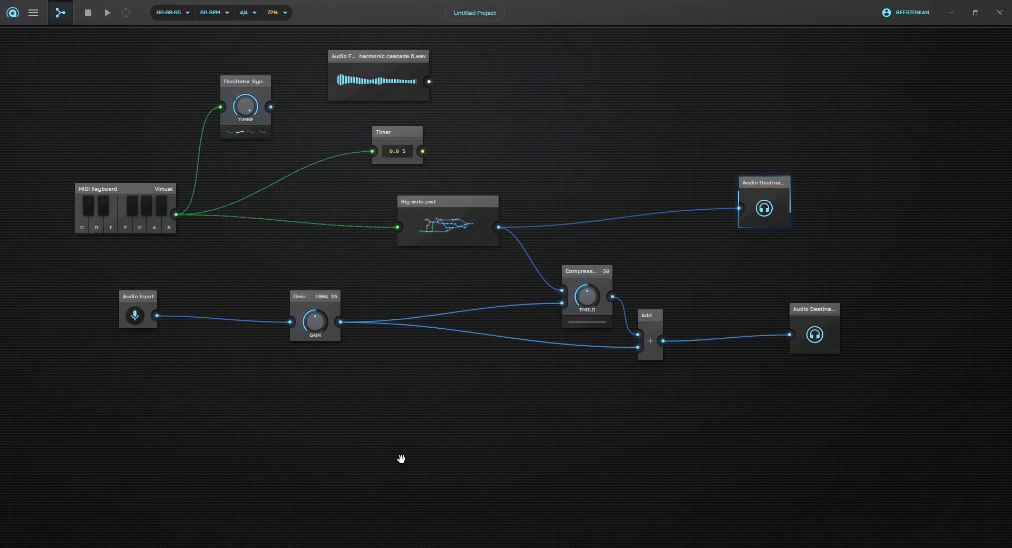
{"action": "left_click_drag", "start_coordinate": [424, 428], "coordinate": [350, 435]}
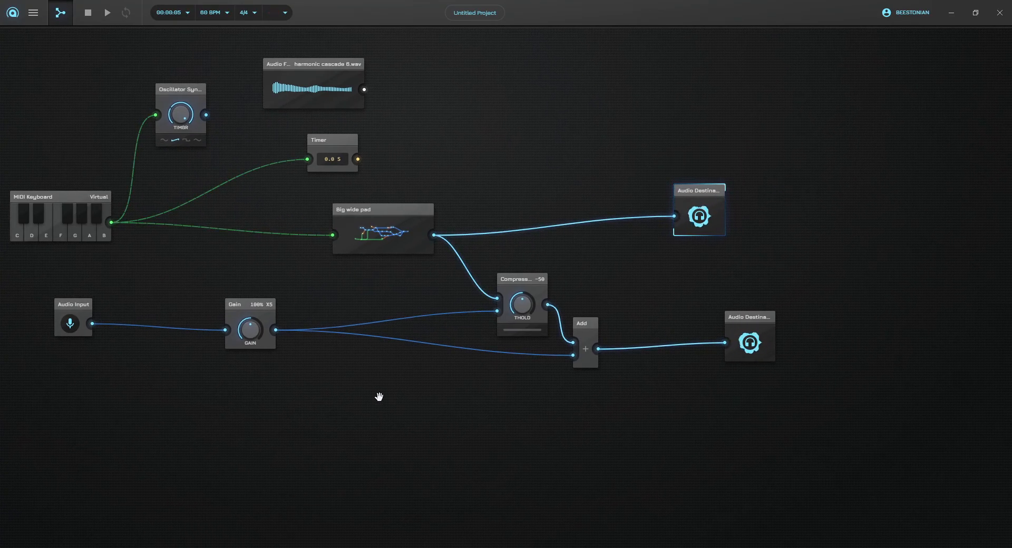
{"action": "left_click", "coordinate": [398, 225]}
{"action": "key", "text": "Delete"}
{"action": "left_click", "coordinate": [482, 189]}
{"action": "type", "text": "GUITAR"}
{"action": "key", "text": "ctrl+a"}
{"action": "key", "text": "BackSpace"}
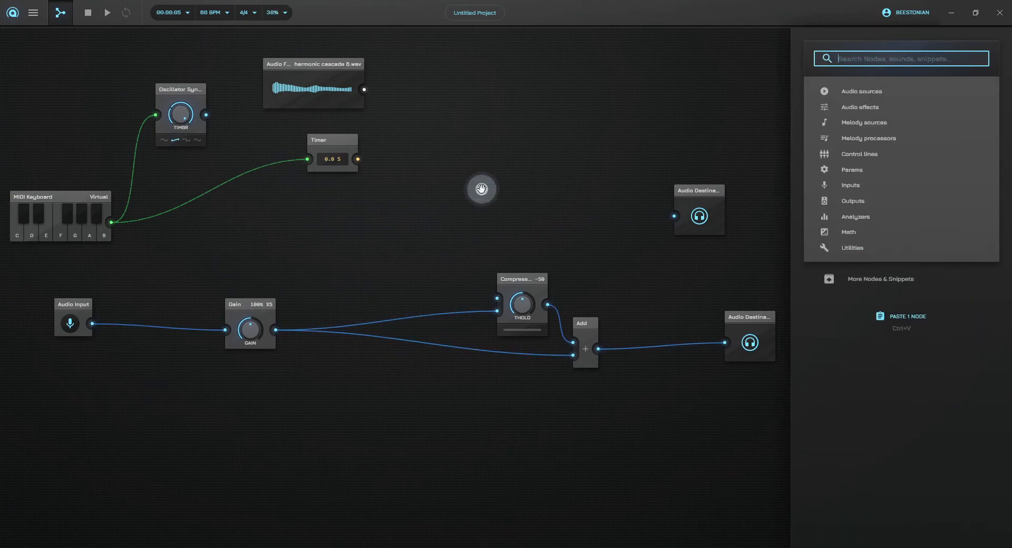
{"action": "left_click", "coordinate": [483, 165]}
{"action": "key", "text": "ctrl+z"}
Step: Open the Big wide pad patch, examine its Multiband compressor v0.2 subpatch, and return to the pad's patch
{"action": "right_click", "coordinate": [376, 235]}
{"action": "left_click", "coordinate": [425, 263]}
{"action": "right_click", "coordinate": [413, 242]}
{"action": "left_click", "coordinate": [466, 275]}
{"action": "left_click_drag", "start_coordinate": [308, 332], "coordinate": [437, 250]}
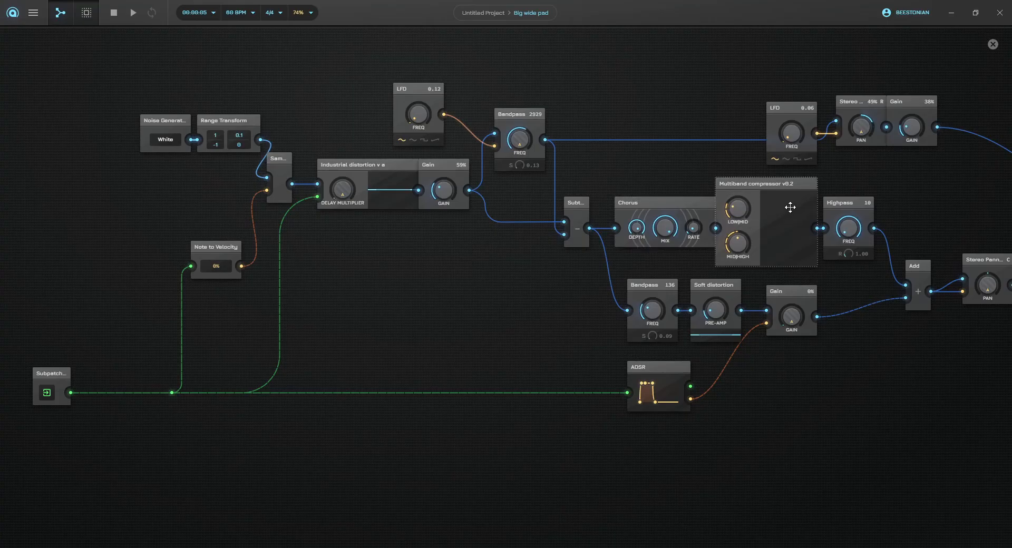
{"action": "right_click", "coordinate": [780, 220]}
{"action": "left_click", "coordinate": [806, 255]}
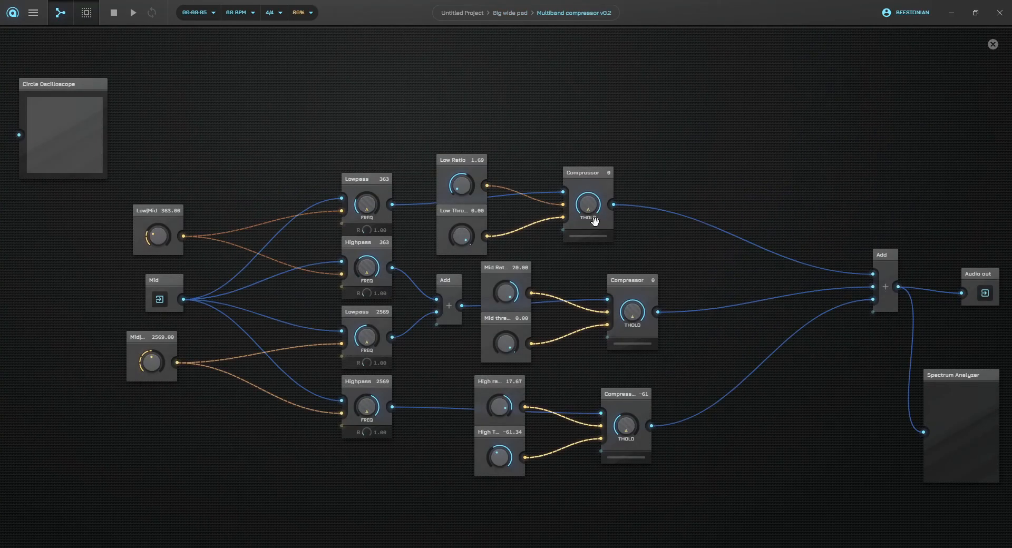
{"action": "left_click", "coordinate": [520, 14]}
Step: Examine the Chorus subpatch with its layered structure and return to the Big wide pad patch
{"action": "right_click", "coordinate": [564, 224]}
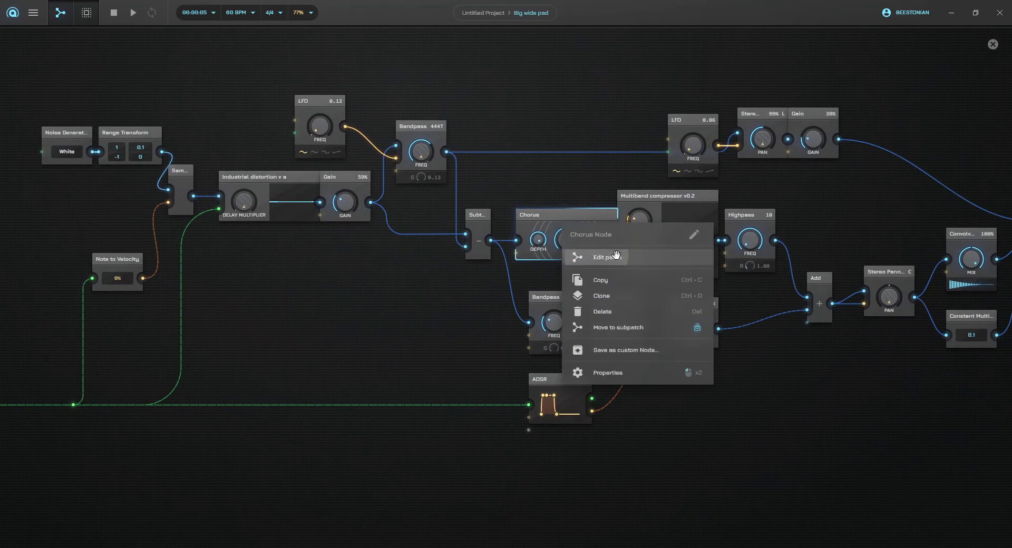
{"action": "left_click", "coordinate": [616, 256]}
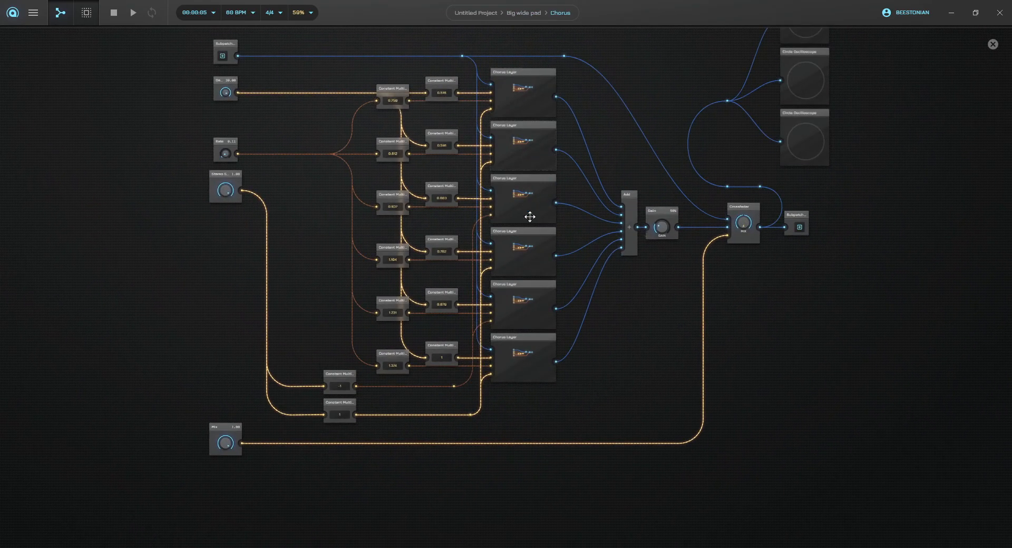
{"action": "left_click", "coordinate": [517, 11]}
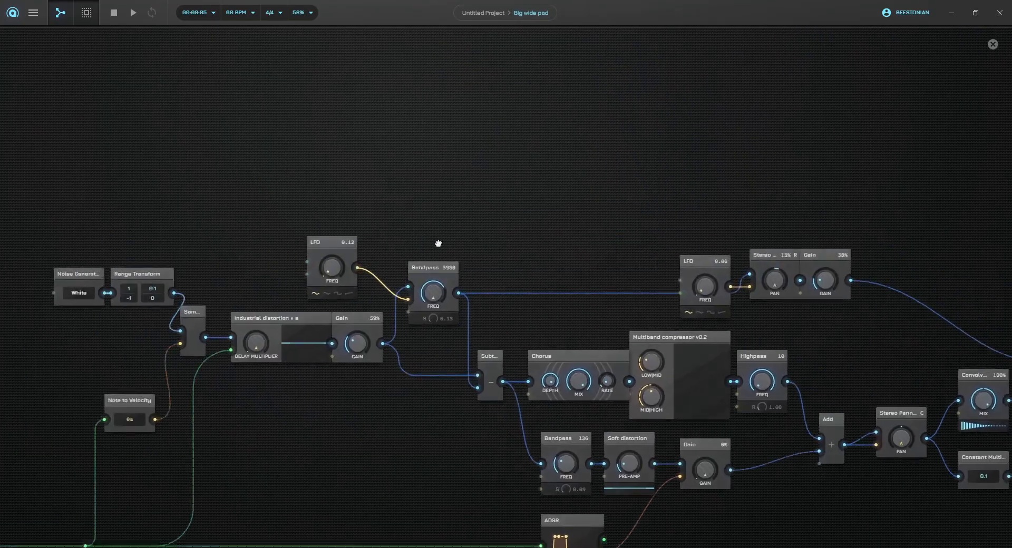
Step: Examine the Industrial distortion v a patch and its nested Poly Subpatch, and return to the Big wide pad patch
{"action": "right_click", "coordinate": [428, 248]}
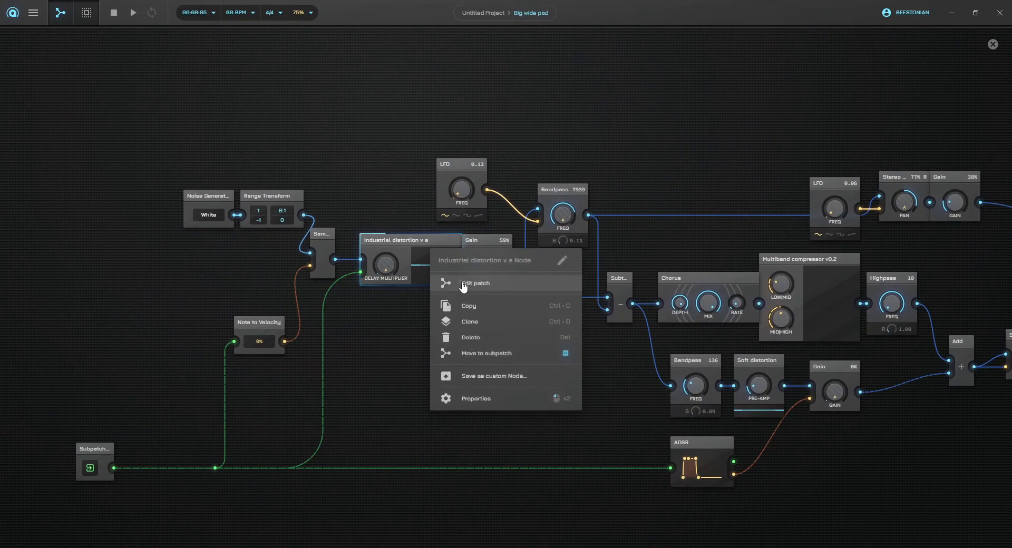
{"action": "left_click", "coordinate": [464, 284]}
{"action": "right_click", "coordinate": [510, 183]}
{"action": "left_click", "coordinate": [545, 221]}
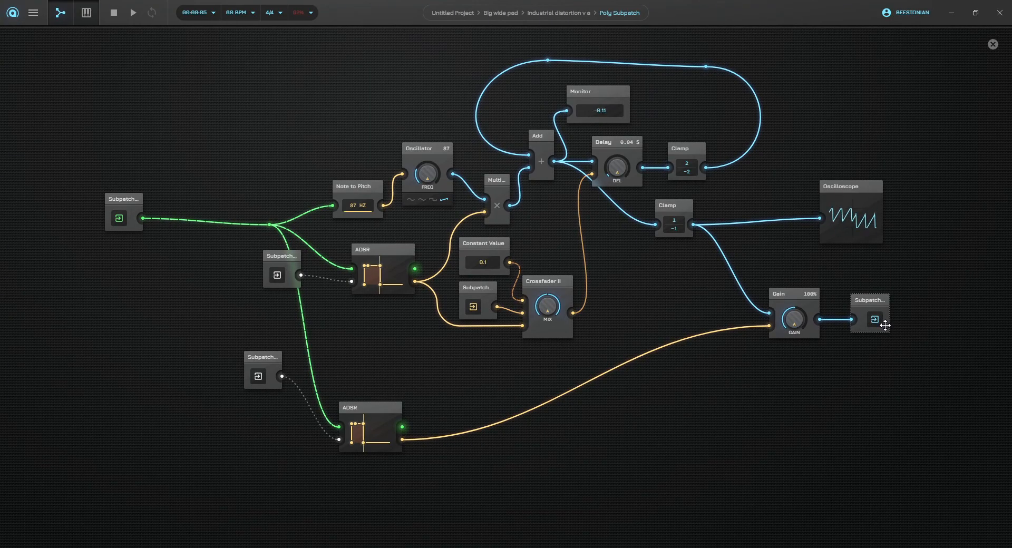
{"action": "left_click", "coordinate": [571, 15]}
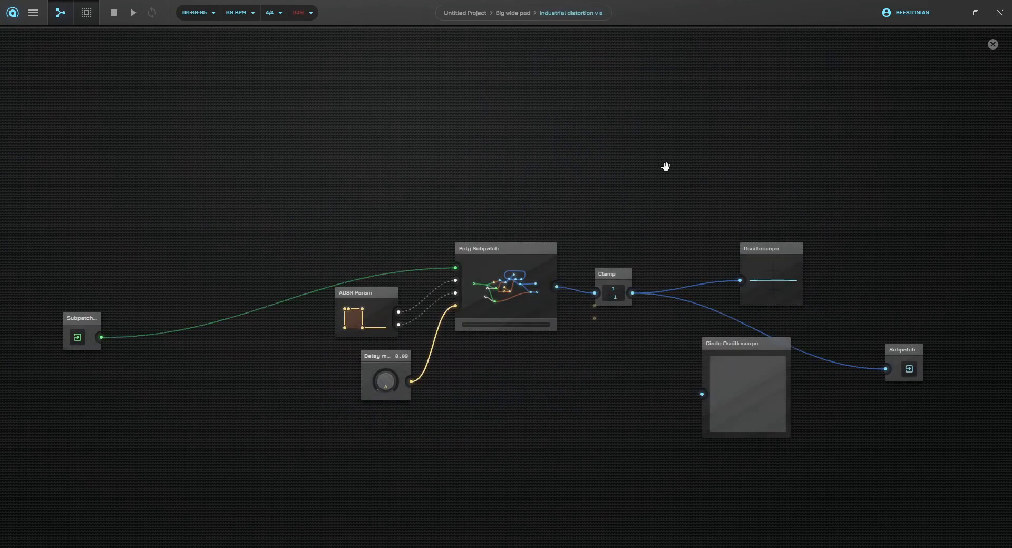
{"action": "left_click", "coordinate": [525, 13]}
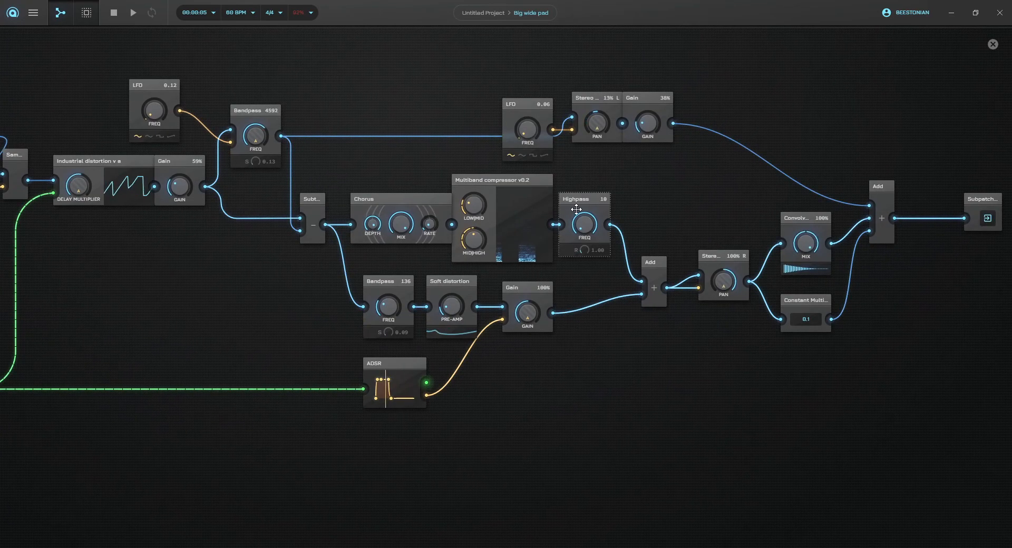
Step: Review the Multiband compressor v0.2 subpatch again and come back to the Big wide pad patch
{"action": "right_click", "coordinate": [527, 213]}
{"action": "left_click", "coordinate": [588, 251]}
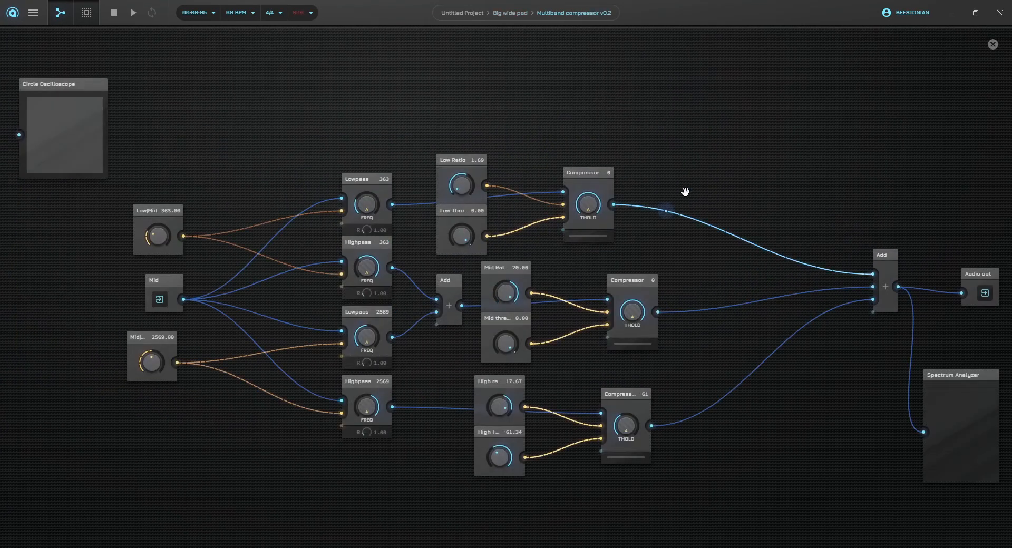
{"action": "left_click", "coordinate": [498, 8]}
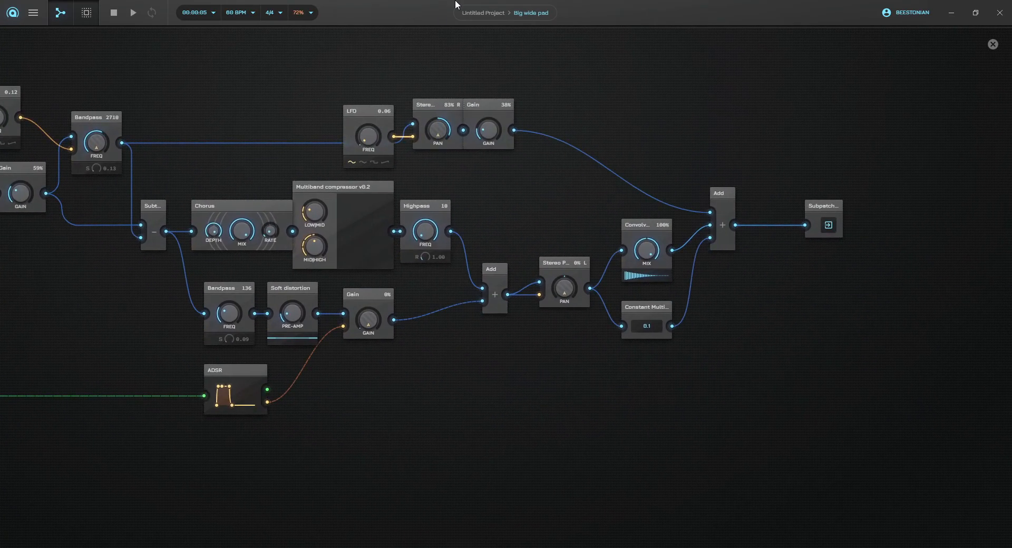
Step: Return to the main project graph and delete the Big wide pad node
{"action": "left_click", "coordinate": [483, 13]}
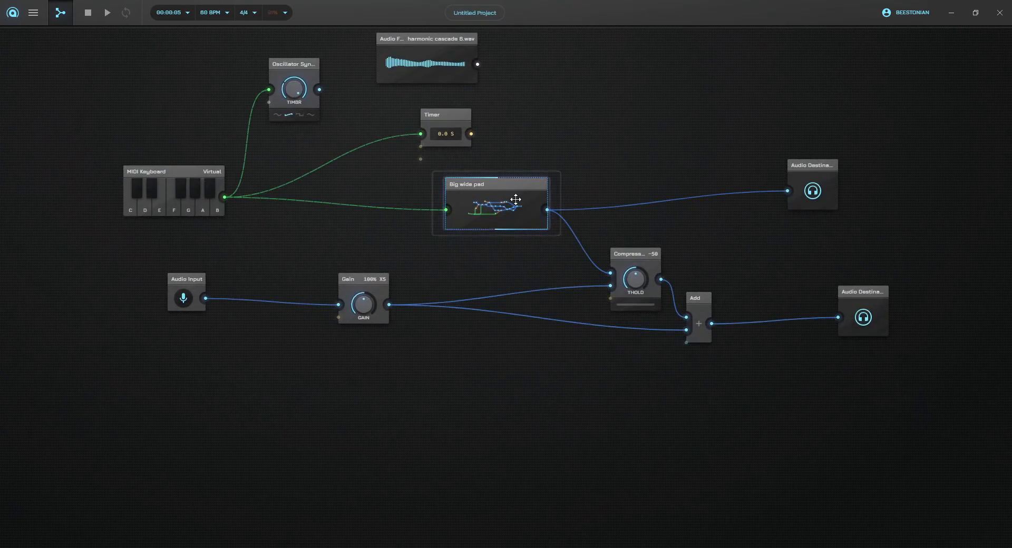
{"action": "key", "text": "Delete"}
{"action": "left_click", "coordinate": [524, 175]}
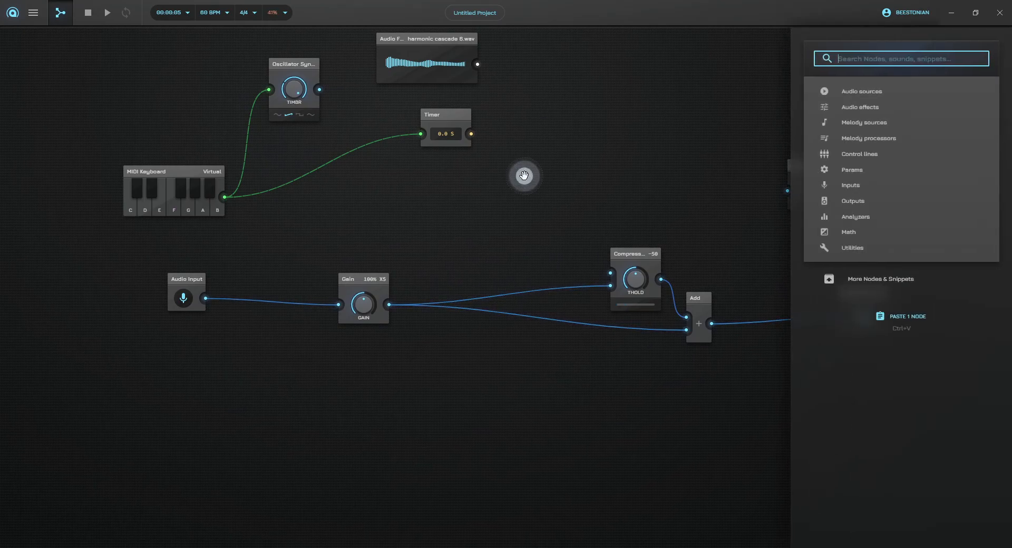
{"action": "left_click", "coordinate": [861, 92]}
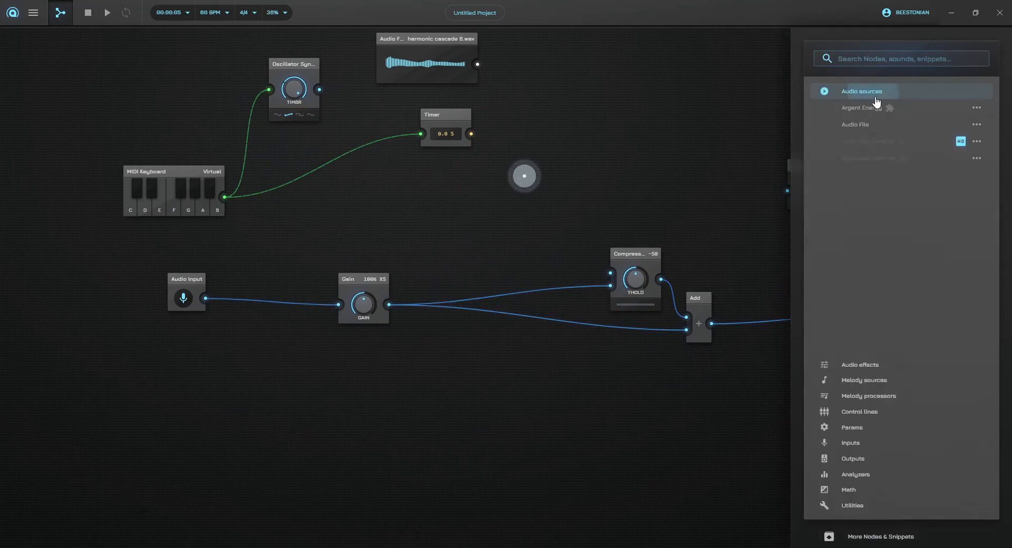
{"action": "scroll", "coordinate": [871, 232], "scroll_direction": "down", "scroll_amount": 3}
{"action": "left_click", "coordinate": [859, 310]}
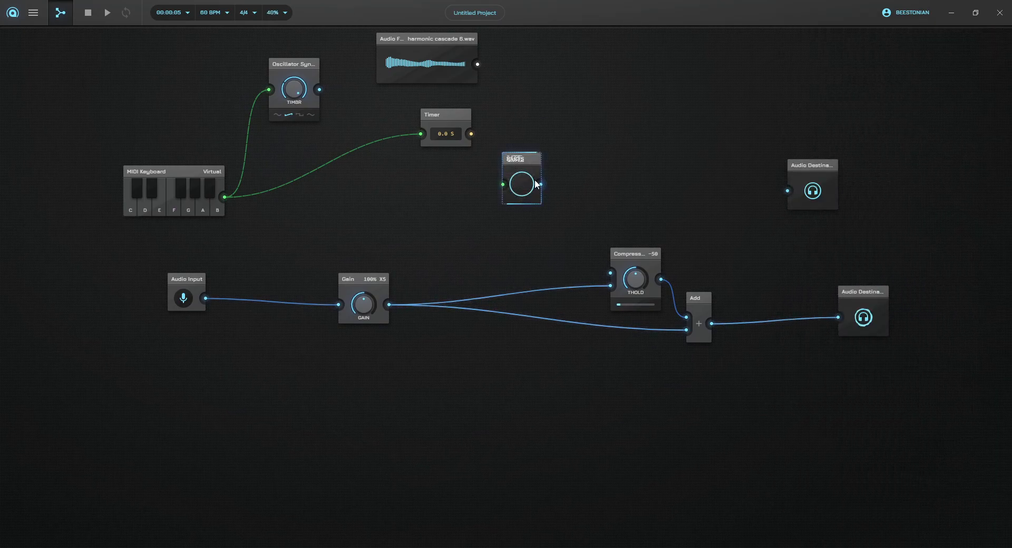
{"action": "key", "text": "Delete"}
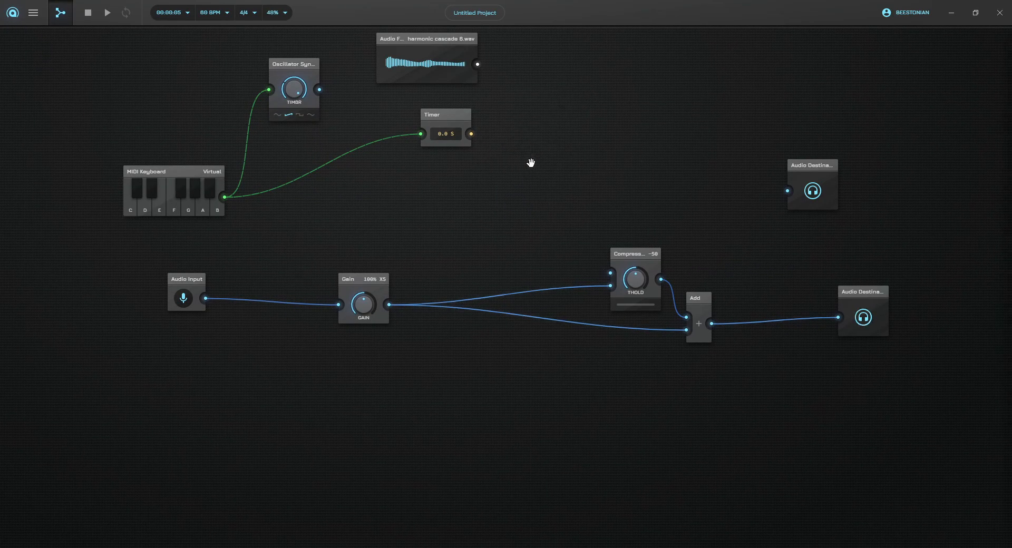
Step: Add the glitch-lettered audio source listed below Growl II, and wire it from the MIDI Keyboard to the Compressor and upper Audio Destination
{"action": "left_click", "coordinate": [531, 163]}
{"action": "left_click", "coordinate": [862, 92]}
{"action": "scroll", "coordinate": [901, 255], "scroll_direction": "down", "scroll_amount": 10}
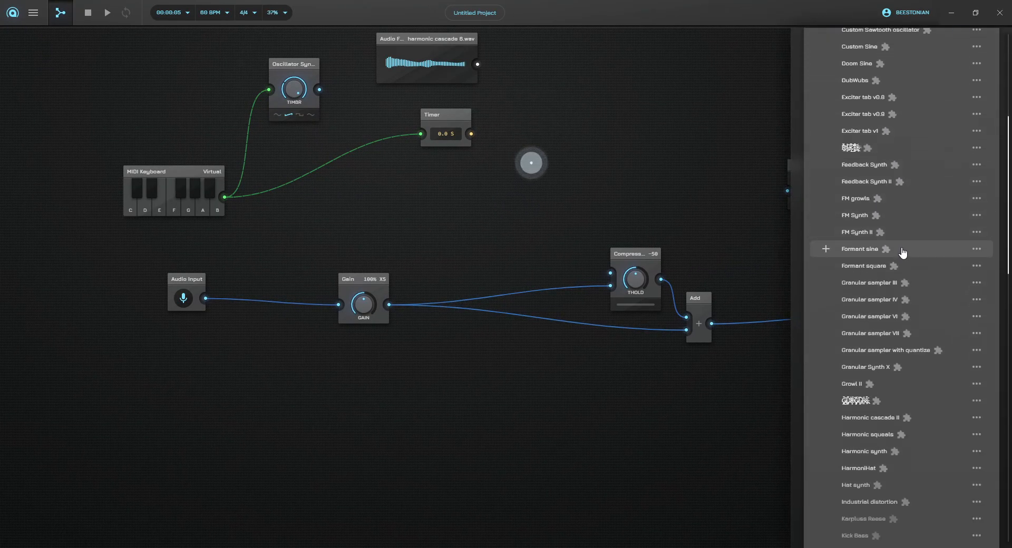
{"action": "left_click", "coordinate": [891, 401]}
{"action": "left_click_drag", "start_coordinate": [225, 197], "coordinate": [610, 272]}
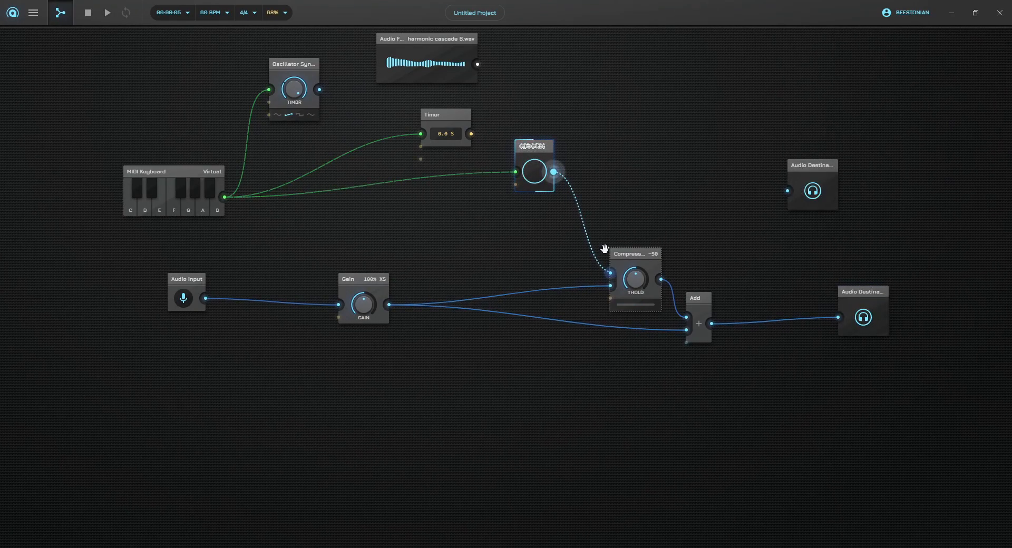
{"action": "left_click_drag", "start_coordinate": [553, 173], "coordinate": [788, 190]}
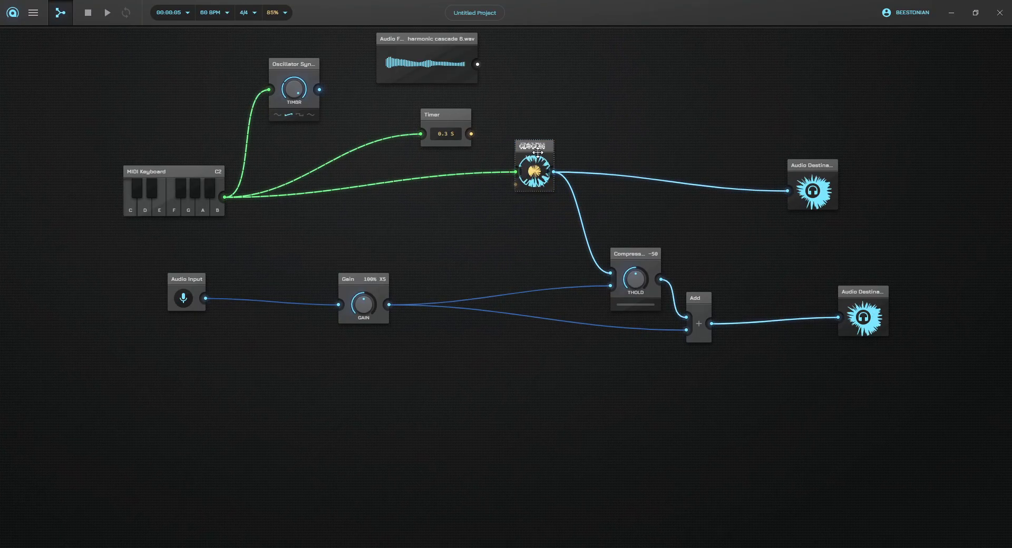
Step: Replace the glitch-lettered subpatch node with Argent Energy, wired to the Compressor and the upper Audio Destination
{"action": "left_click_drag", "start_coordinate": [539, 153], "coordinate": [527, 190]}
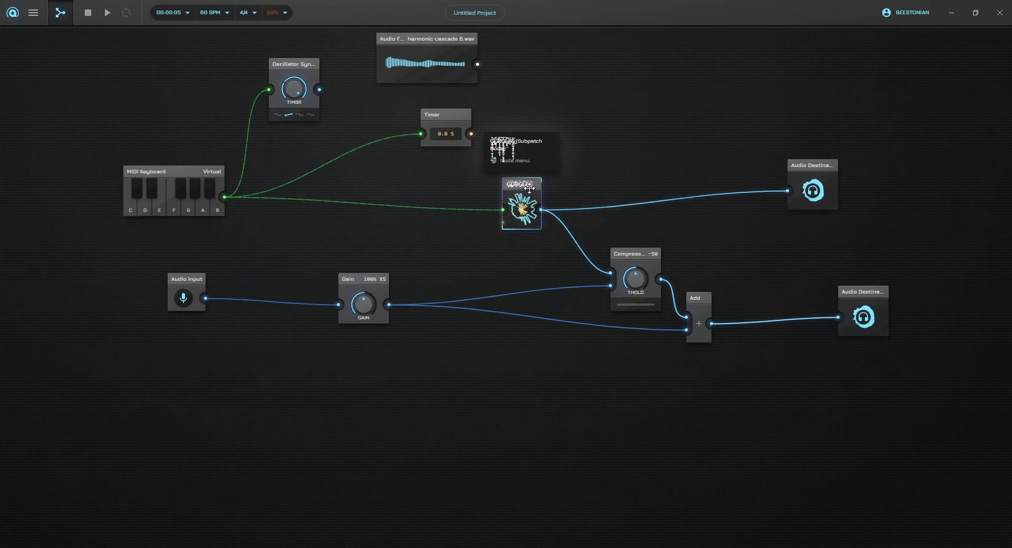
{"action": "key", "text": "Delete"}
{"action": "left_click", "coordinate": [553, 171]}
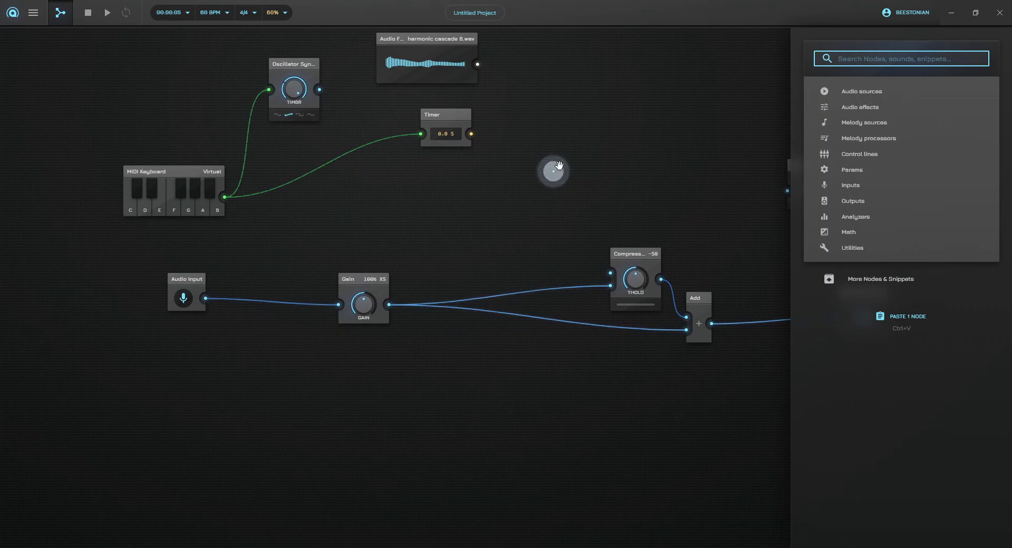
{"action": "type", "text": "ARGE"}
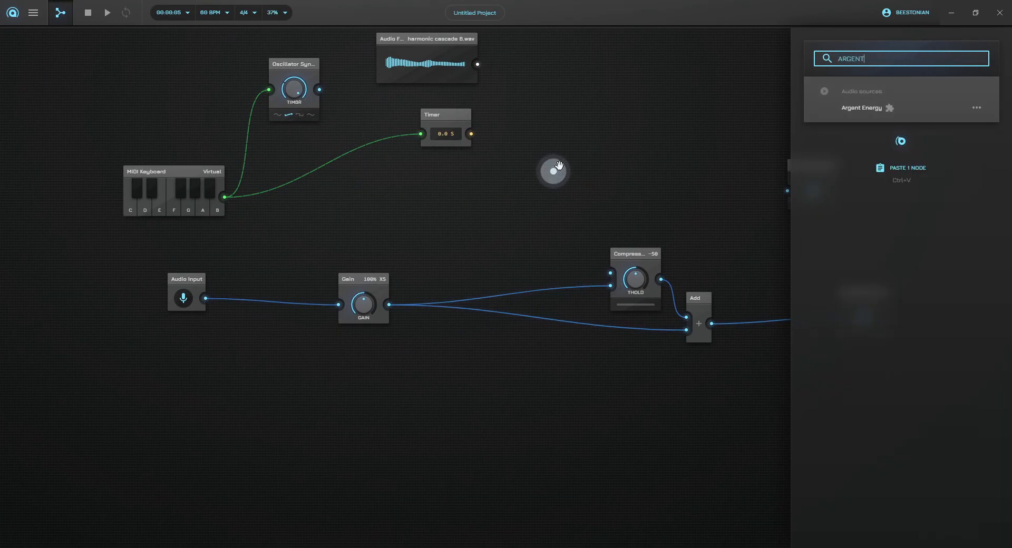
{"action": "type", "text": "NT"}
{"action": "left_click", "coordinate": [867, 109]}
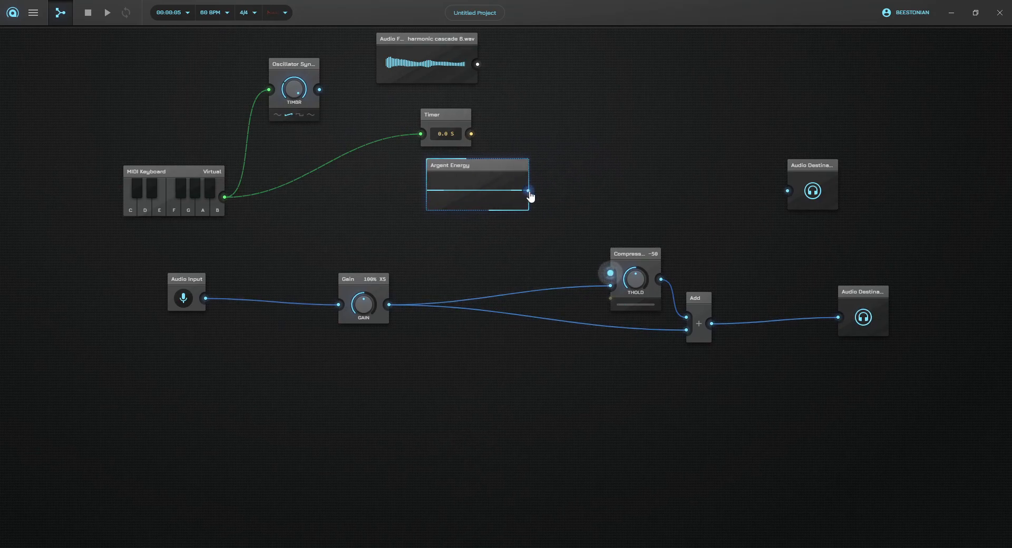
{"action": "left_click_drag", "start_coordinate": [528, 190], "coordinate": [611, 272]}
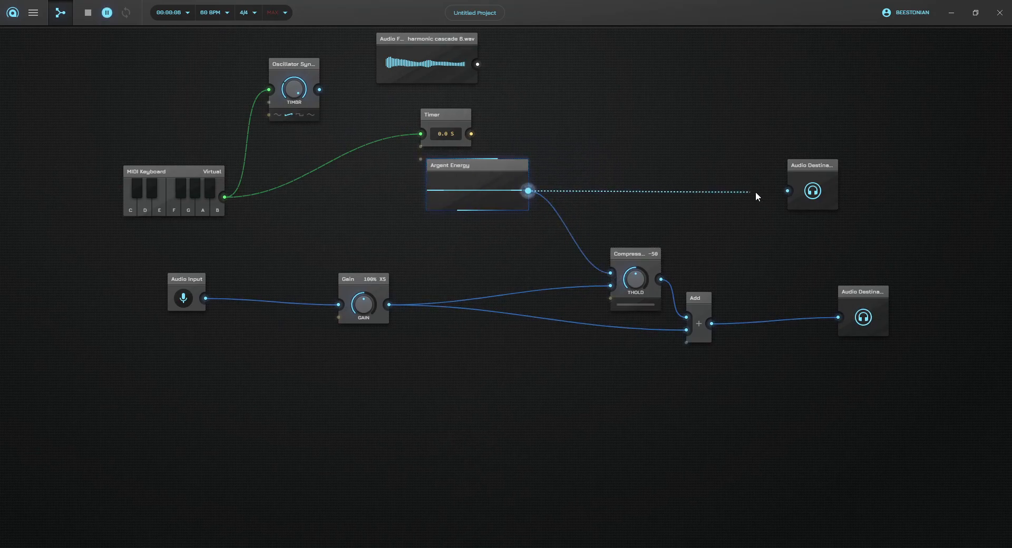
{"action": "left_click_drag", "start_coordinate": [789, 195], "coordinate": [788, 193]}
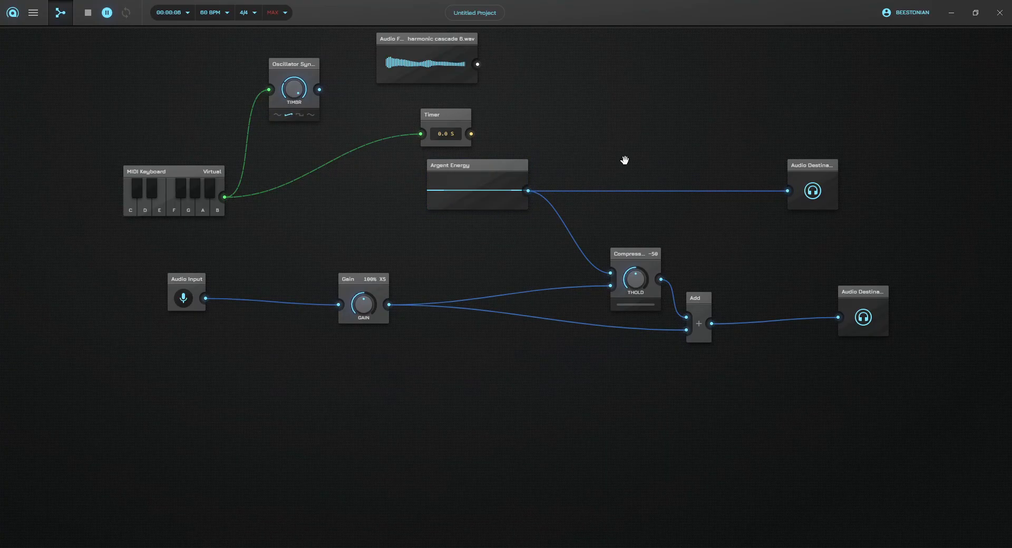
Step: Examine the Argent Energy subpatch and return to the main project graph
{"action": "right_click", "coordinate": [497, 185]}
{"action": "left_click", "coordinate": [555, 231]}
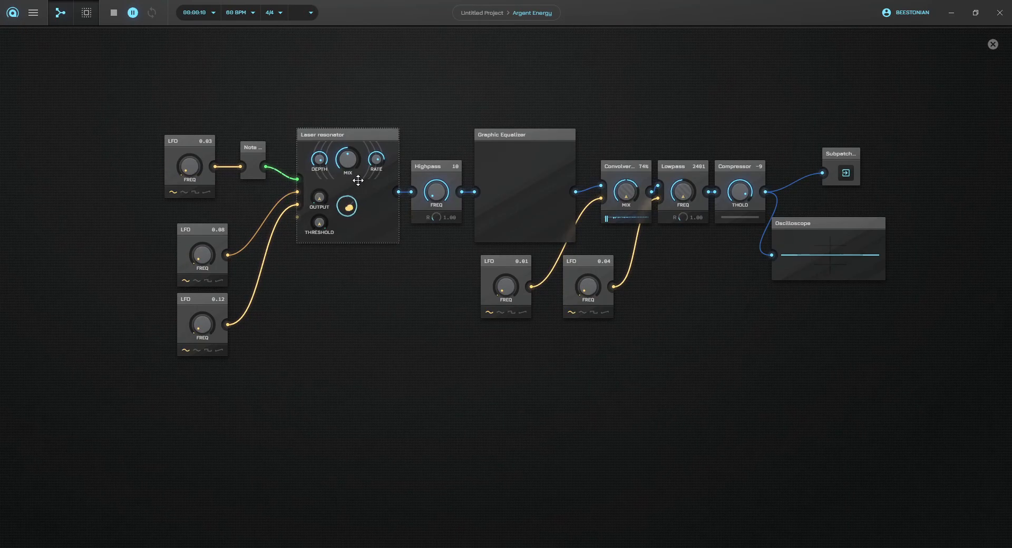
{"action": "left_click", "coordinate": [482, 17]}
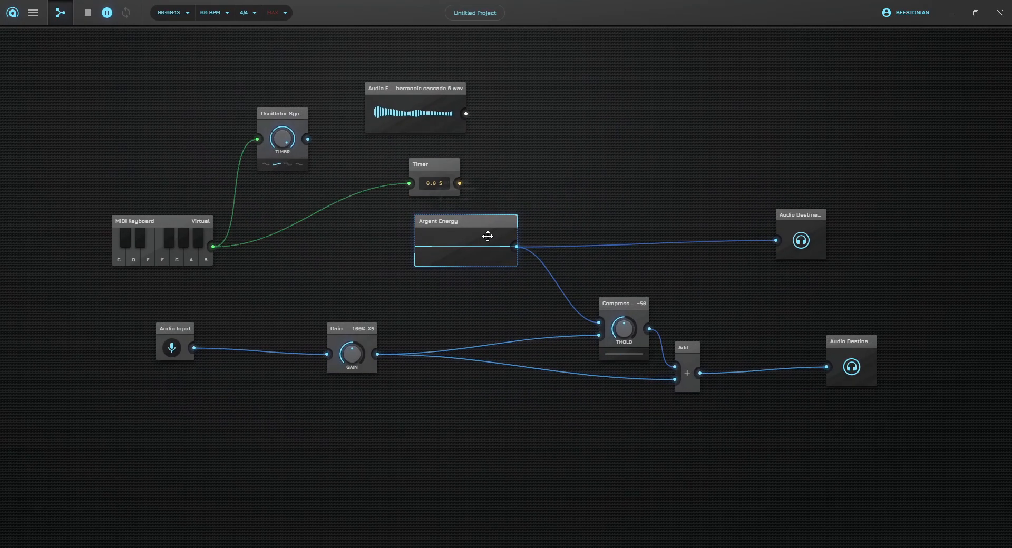
Step: Delete the Argent Energy node and add a Reese Bass III node in its place
{"action": "key", "text": "Delete"}
{"action": "left_click", "coordinate": [488, 245]}
{"action": "type", "text": "voice"}
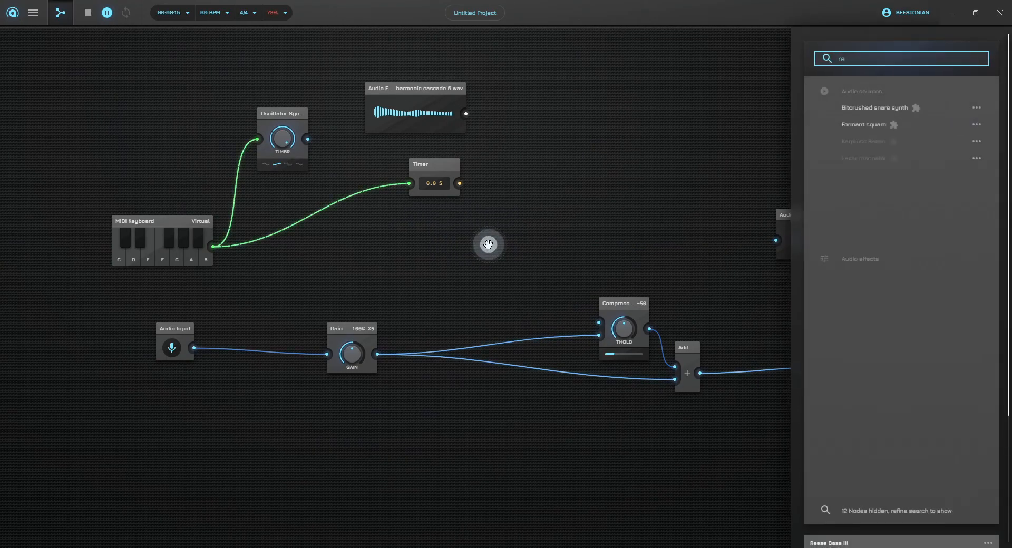
{"action": "left_click", "coordinate": [878, 166]}
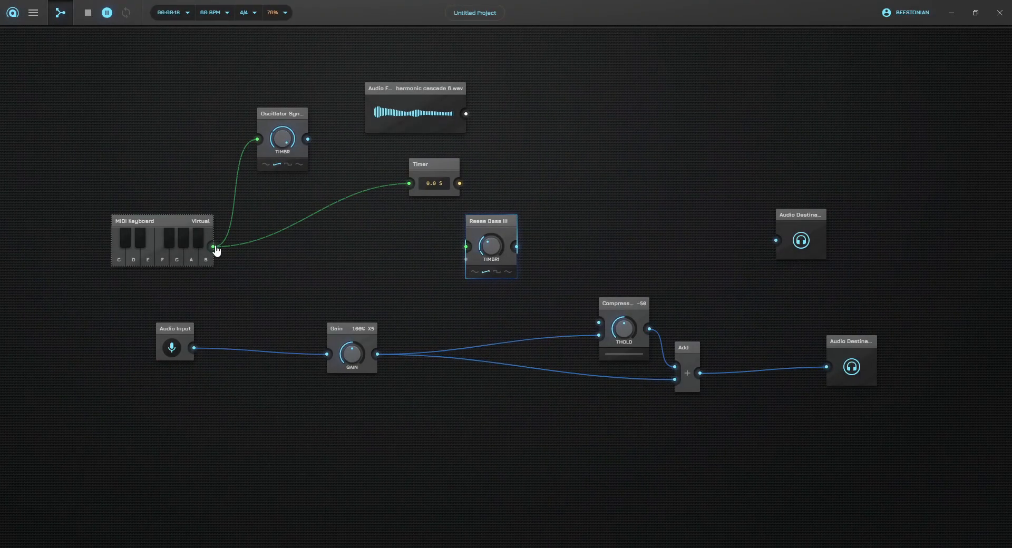
Step: Wire Reese Bass III from the MIDI Keyboard to the Compressor and upper Audio Destination, and lower its timbre
{"action": "left_click_drag", "start_coordinate": [450, 244], "coordinate": [466, 246]}
{"action": "left_click_drag", "start_coordinate": [597, 330], "coordinate": [599, 323]}
{"action": "left_click_drag", "start_coordinate": [517, 246], "coordinate": [776, 240]}
{"action": "left_click_drag", "start_coordinate": [710, 185], "coordinate": [677, 167]}
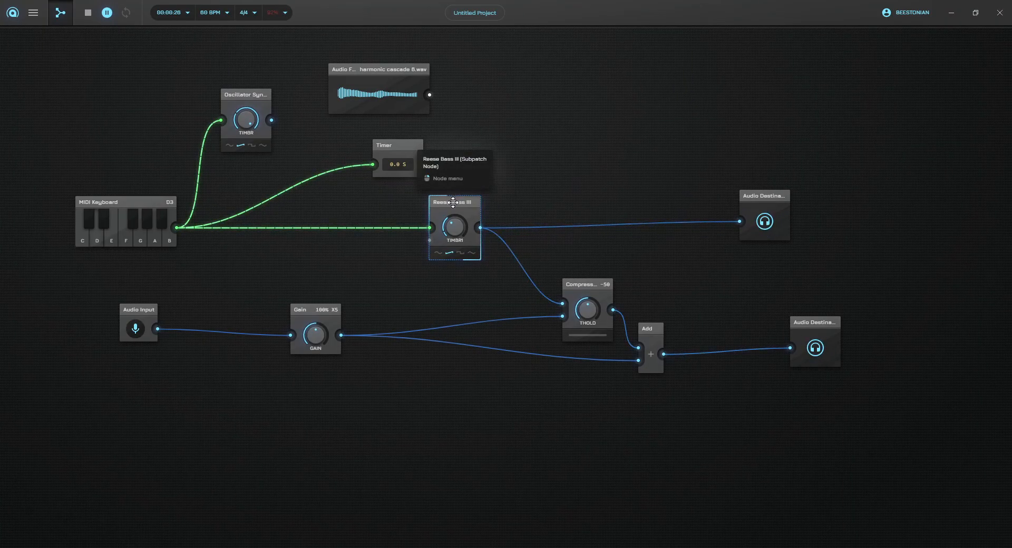
{"action": "left_click_drag", "start_coordinate": [444, 227], "coordinate": [443, 220]}
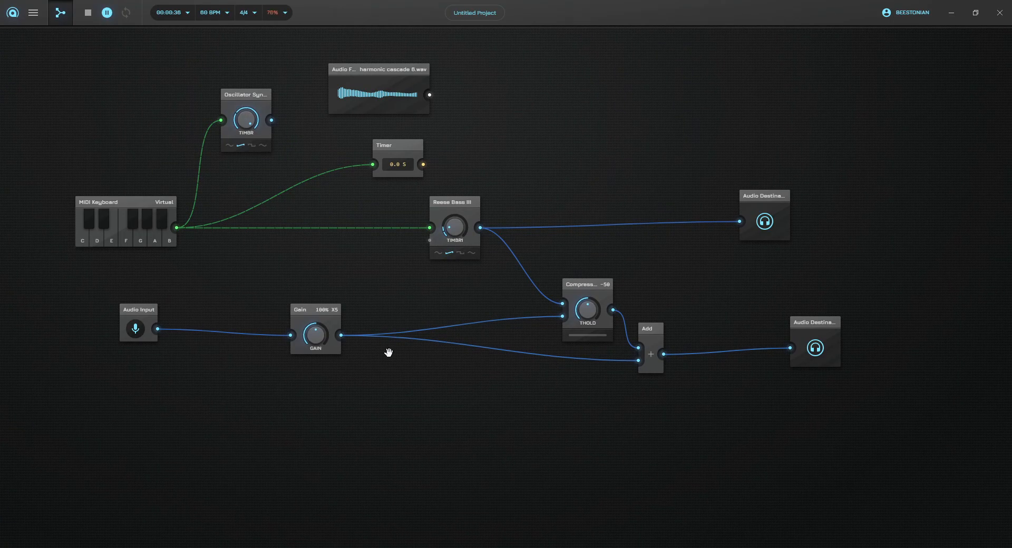
Step: Delete all nodes above the microphone compression chain and add the Cornelius snippet from the user's own snippets
{"action": "left_click_drag", "start_coordinate": [27, 268], "coordinate": [829, 157]}
{"action": "key", "text": "Delete"}
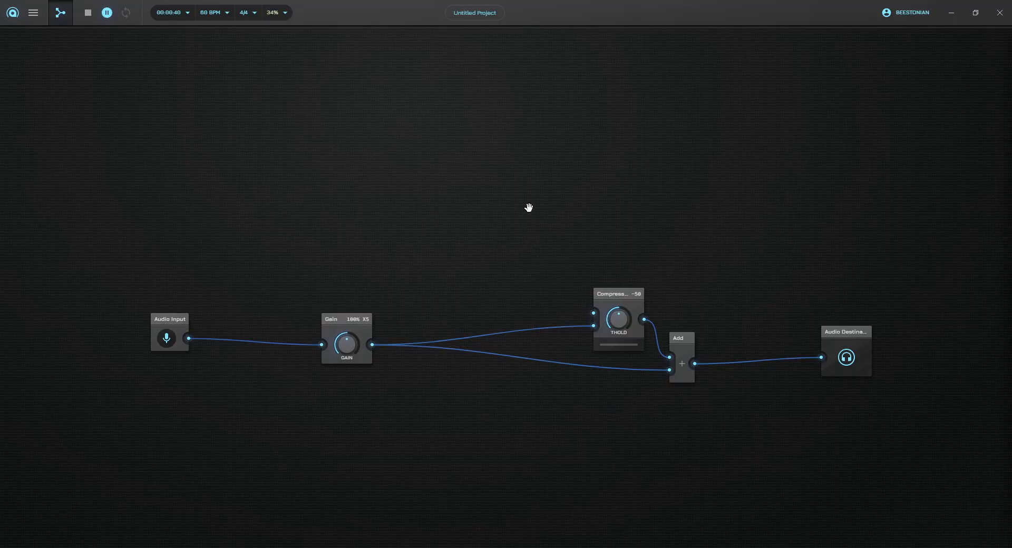
{"action": "double_click", "coordinate": [529, 207]}
{"action": "type", "text": "CORNELius"}
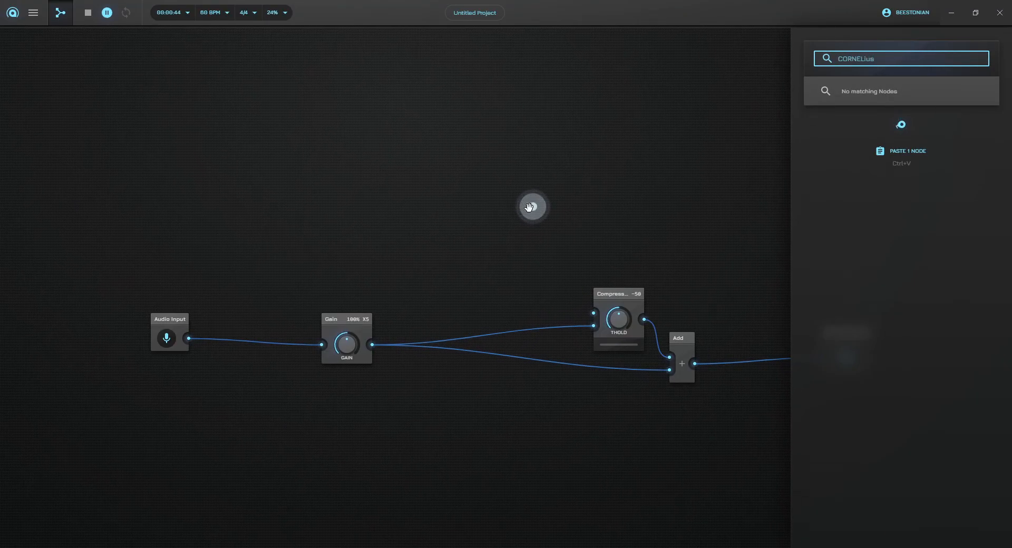
{"action": "left_click", "coordinate": [902, 125]}
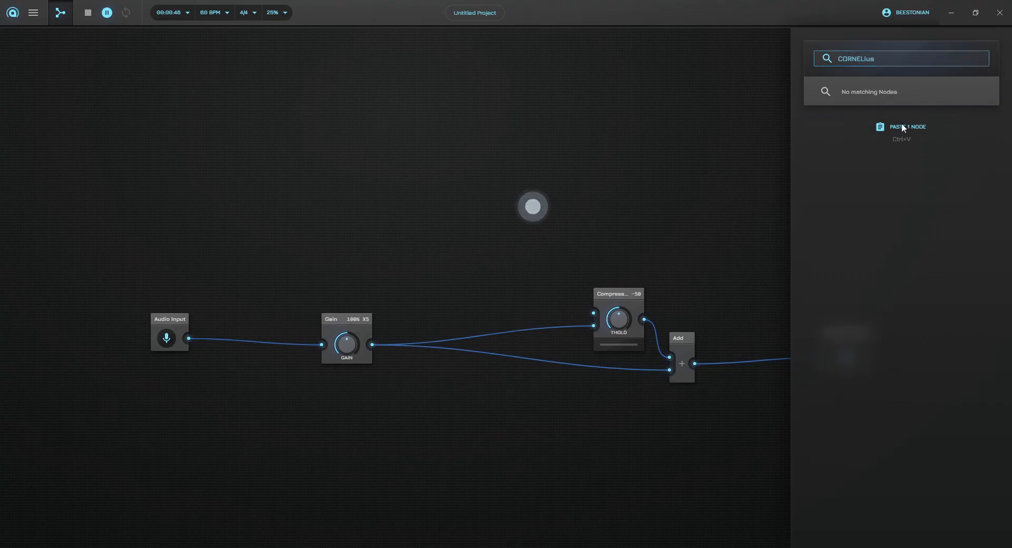
{"action": "left_click", "coordinate": [896, 90]}
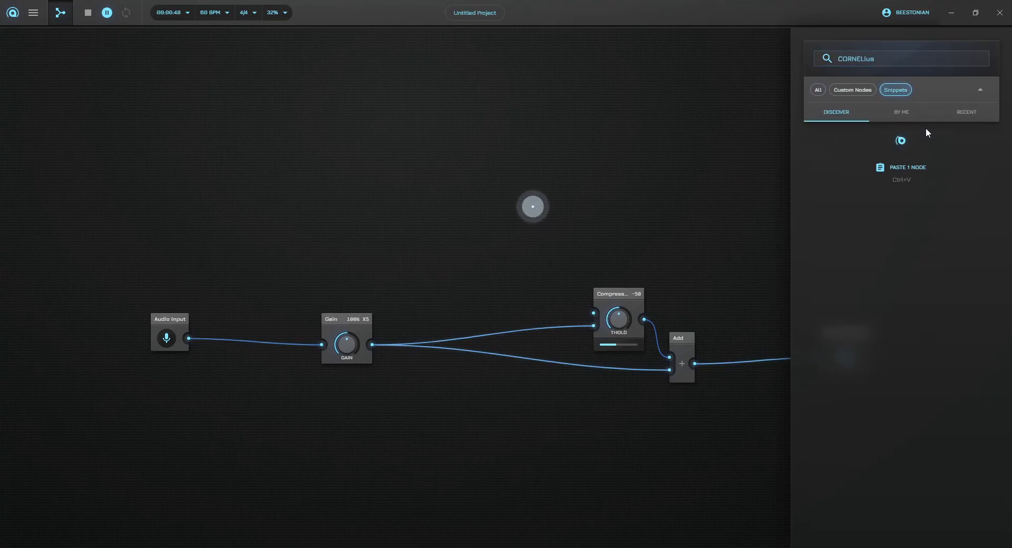
{"action": "left_click", "coordinate": [901, 112]}
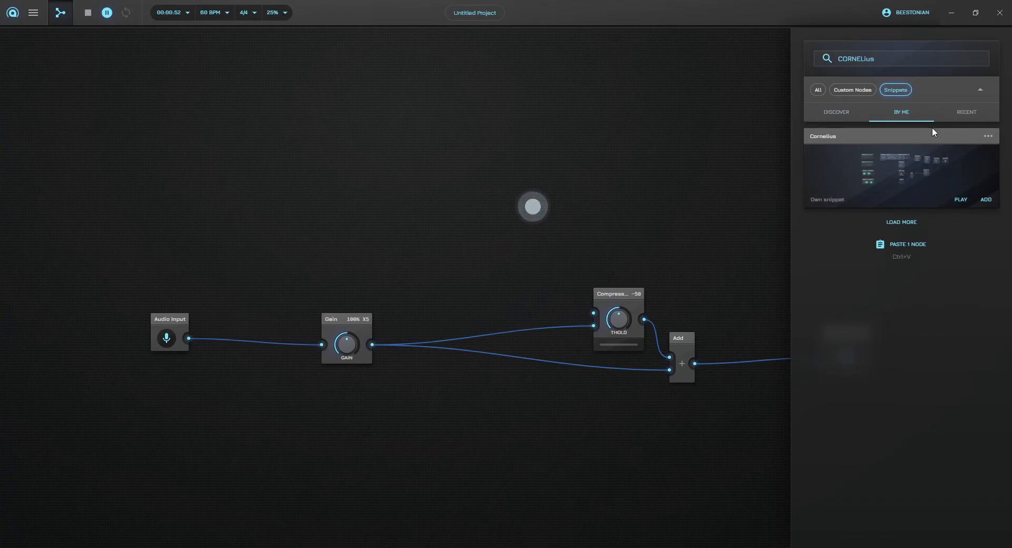
{"action": "left_click", "coordinate": [995, 206]}
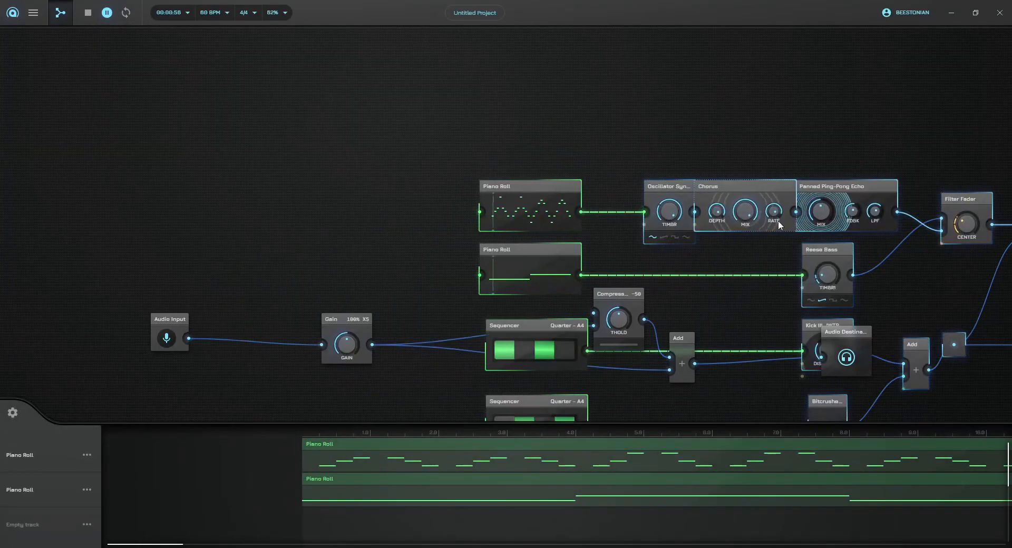
Step: Pause playback and move the inserted Cornelius nodes up and away so they no longer overlap the microphone chain
{"action": "scroll", "coordinate": [684, 169], "scroll_direction": "down", "scroll_amount": 3}
{"action": "key", "text": "space"}
{"action": "left_click_drag", "start_coordinate": [737, 184], "coordinate": [234, 107]}
{"action": "scroll", "coordinate": [548, 181], "scroll_direction": "up", "scroll_amount": 3}
Step: Delete the snippet's own Audio Destination and wire Crossfader II to the upper input of the microphone chain's Compressor
{"action": "left_click", "coordinate": [535, 93]}
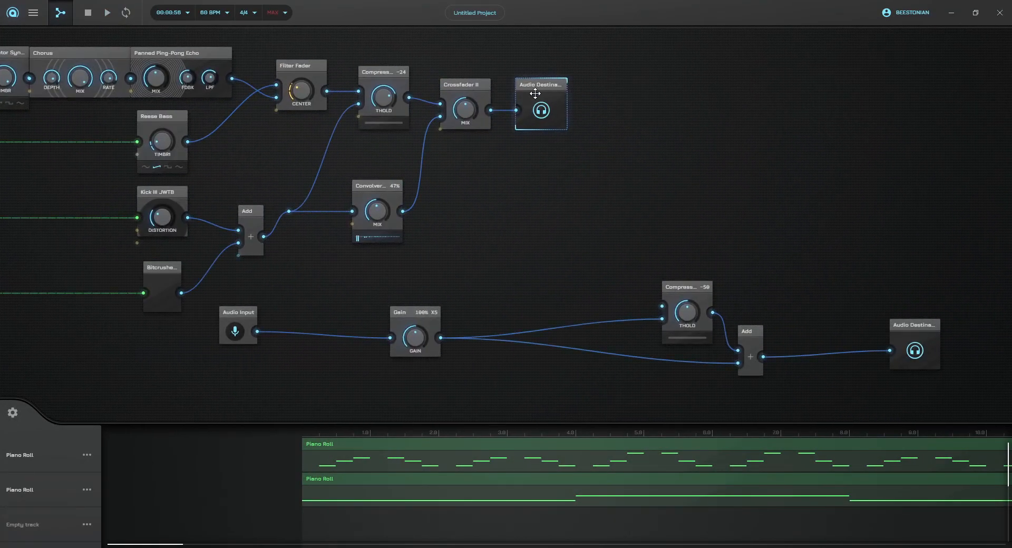
{"action": "key", "text": "Delete"}
{"action": "left_click_drag", "start_coordinate": [642, 279], "coordinate": [658, 311]}
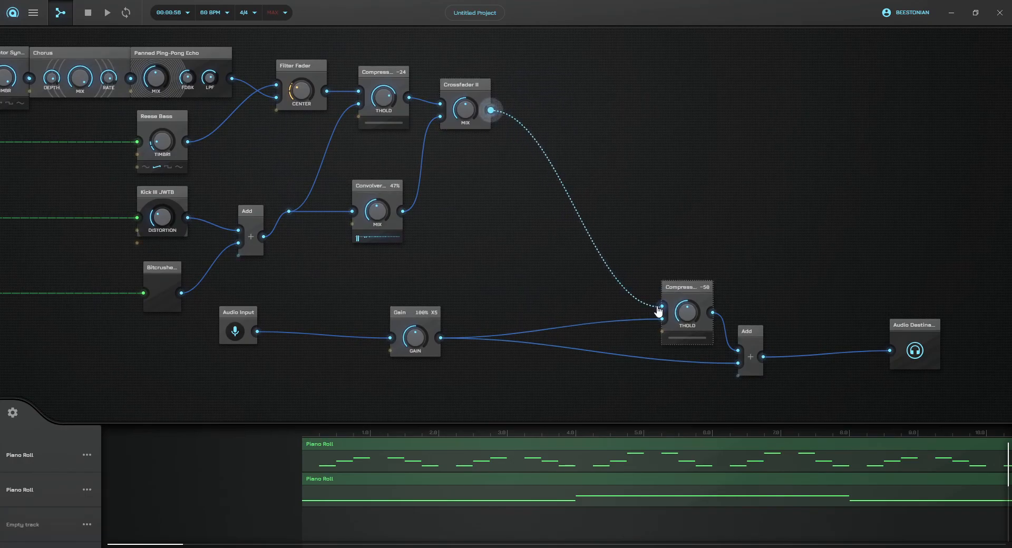
Step: Move the Audio Input node closer to Gain, and play the project to audition the microphone ducking the snippet before stopping playback
{"action": "scroll", "coordinate": [522, 265], "scroll_direction": "down", "scroll_amount": 3}
{"action": "left_click_drag", "start_coordinate": [271, 248], "coordinate": [357, 261]}
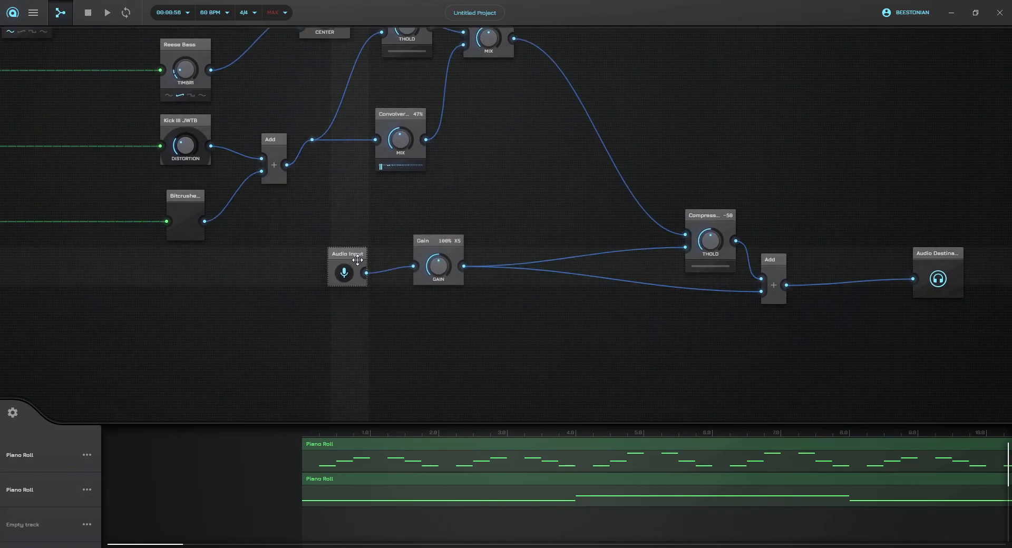
{"action": "key", "text": "space"}
{"action": "scroll", "coordinate": [307, 274], "scroll_direction": "down", "scroll_amount": 3}
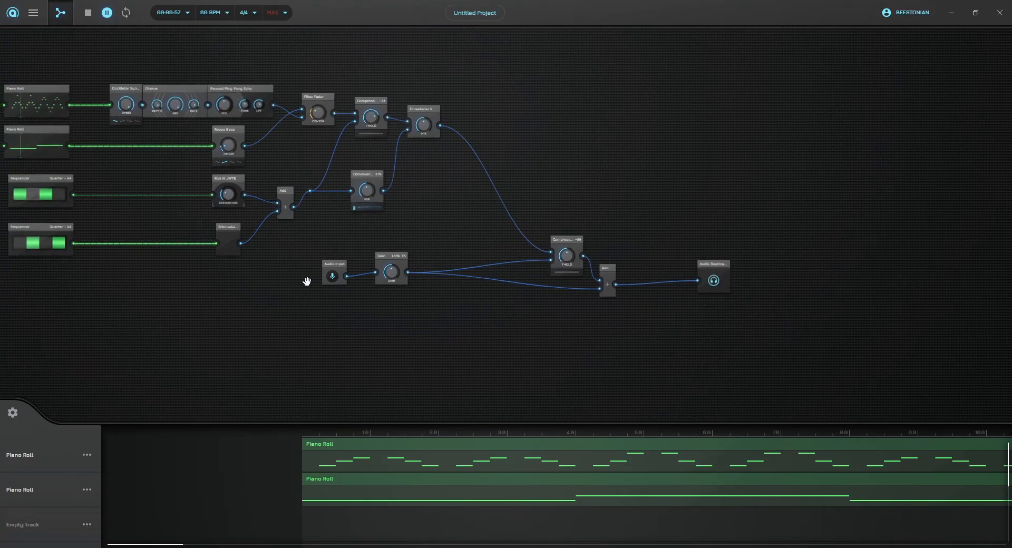
{"action": "left_click_drag", "start_coordinate": [274, 293], "coordinate": [364, 288]}
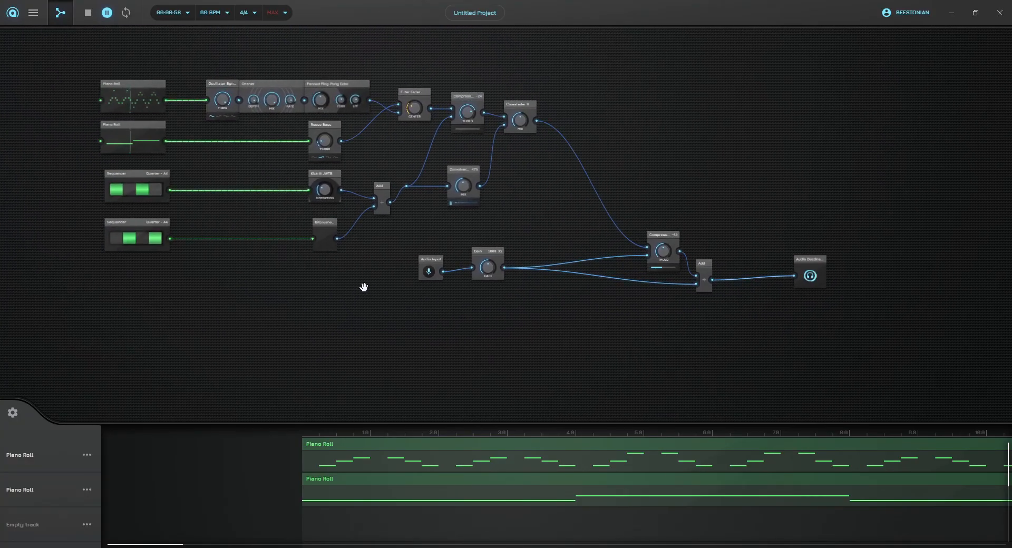
{"action": "scroll", "coordinate": [393, 294], "scroll_direction": "up", "scroll_amount": 3}
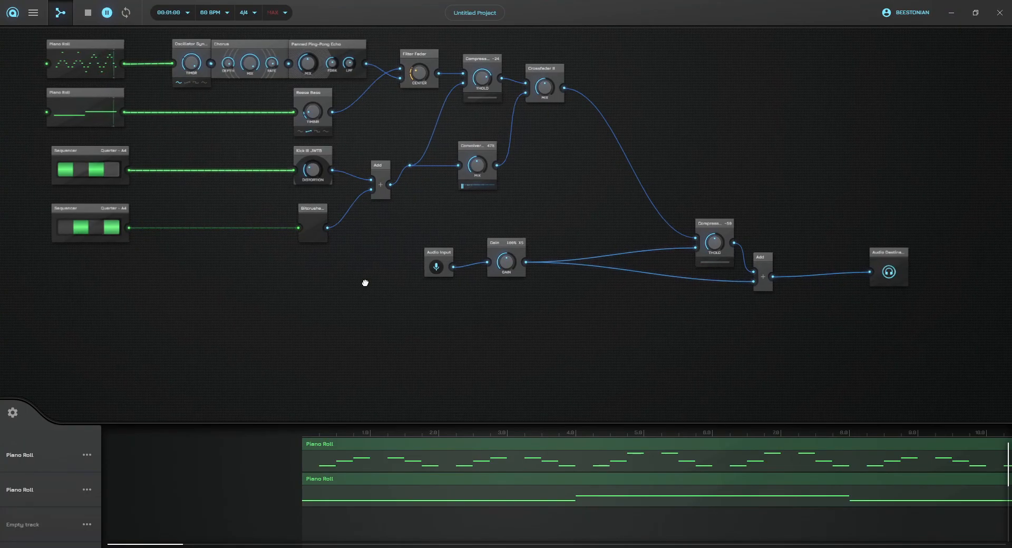
{"action": "left_click_drag", "start_coordinate": [364, 279], "coordinate": [404, 329]}
{"action": "key", "text": "space"}
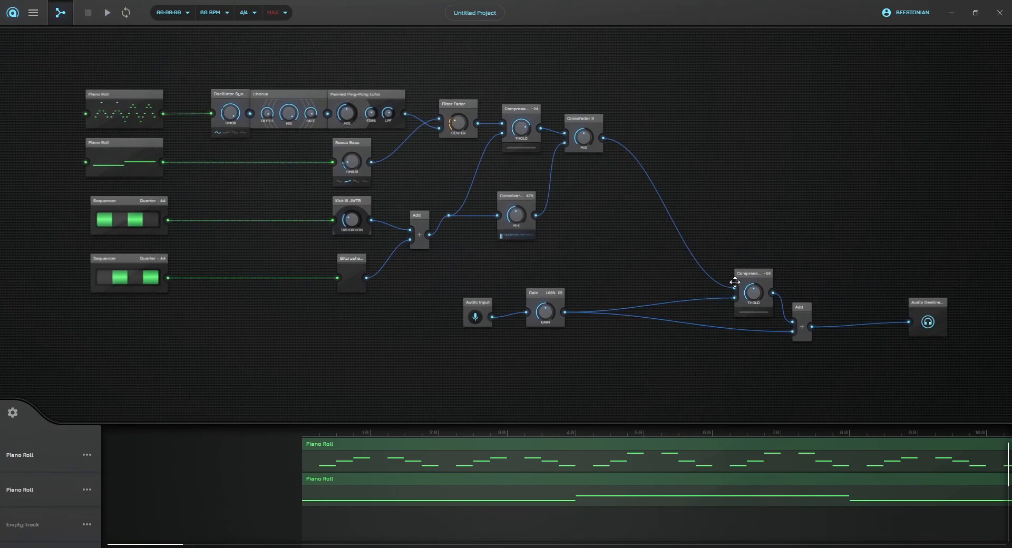